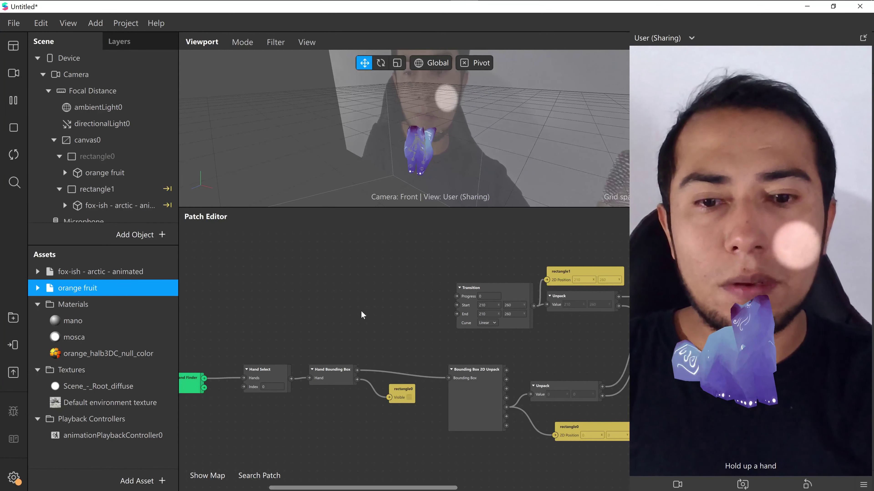
# Step: Switch to Chrome and view the Octopus story highlight on the creator's Instagram profile, then return to Spark AR Studio
pyautogui.moveTo(464, 7)
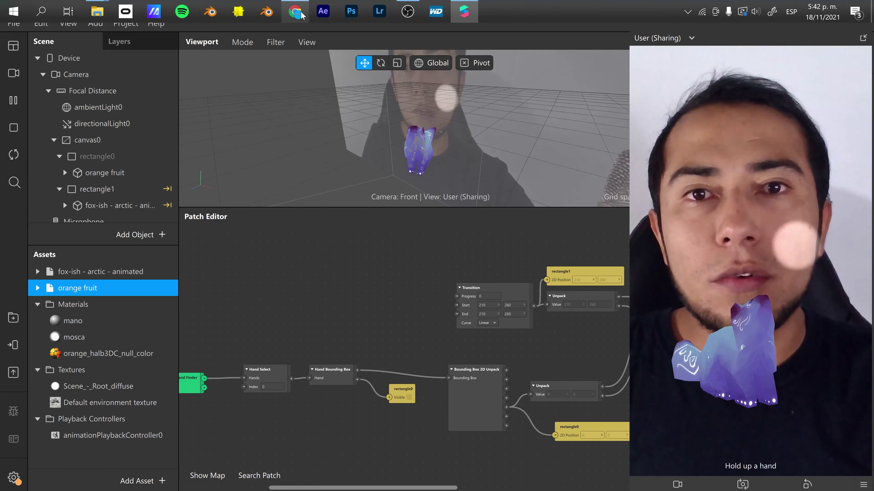
pyautogui.moveTo(306, 10)
pyautogui.click(308, 69)
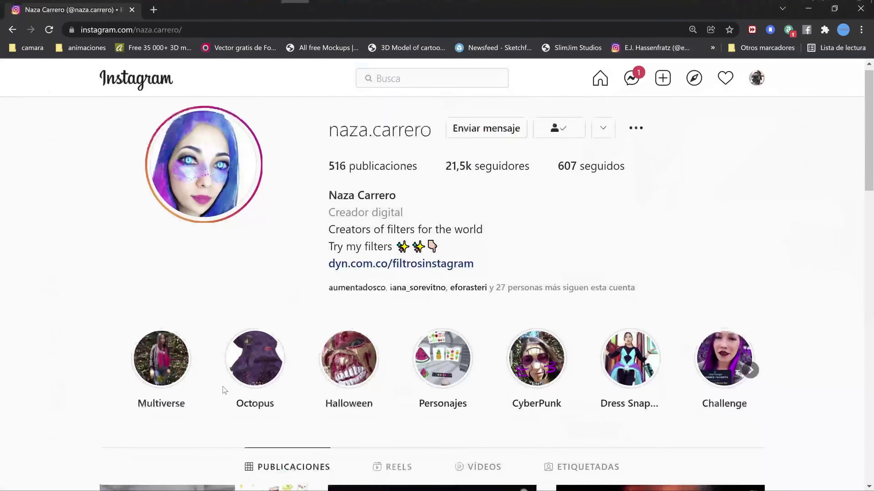
pyautogui.scroll(-3, 155, 237)
pyautogui.click(168, 243)
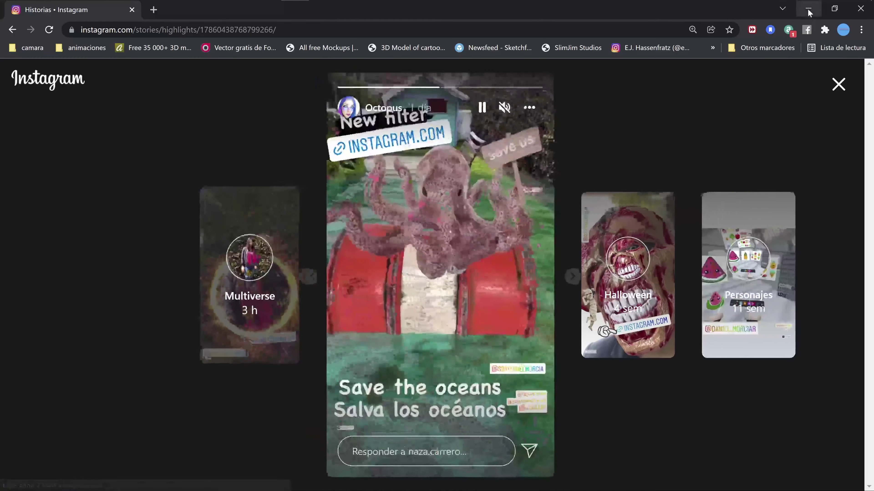
pyautogui.click(808, 9)
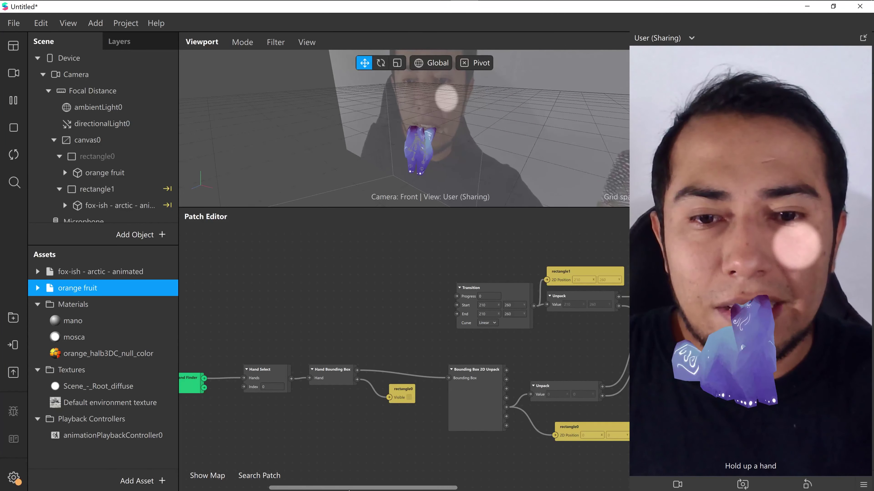
# Step: Pause the example hand effect, dock its detached preview, and bring up the blank Untitled project in a maximized window
pyautogui.moveTo(348, 488); pyautogui.dragTo(351, 488)
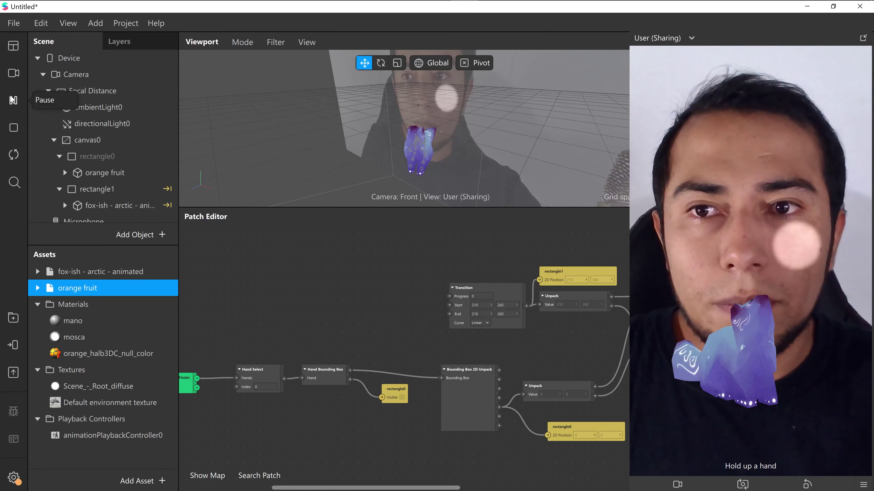
pyautogui.click(13, 99)
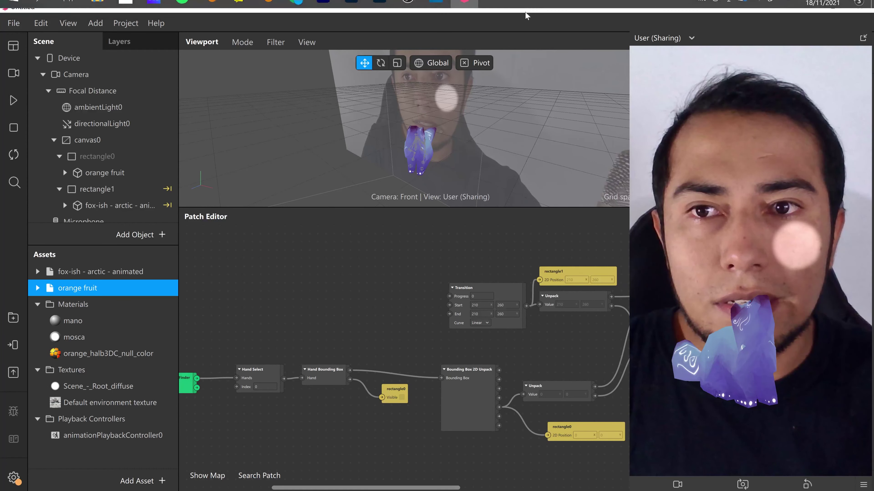
pyautogui.moveTo(526, 16); pyautogui.dragTo(535, 101)
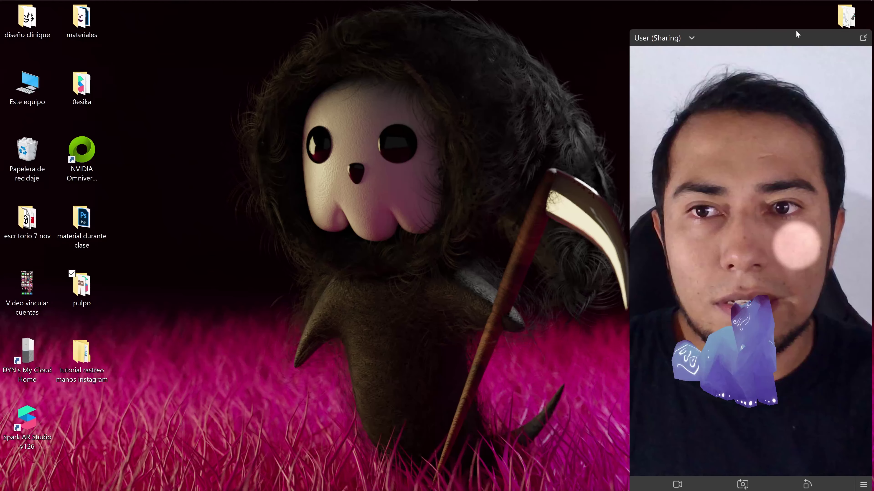
pyautogui.click(863, 39)
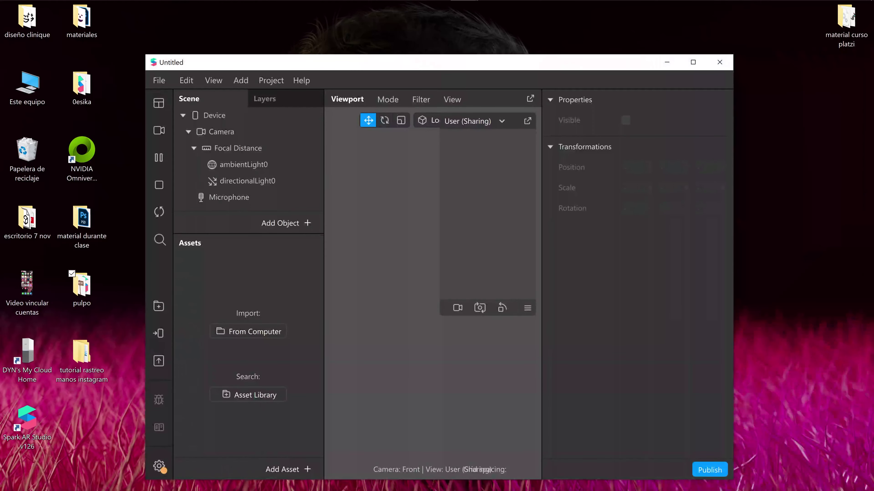
pyautogui.click(862, 37)
pyautogui.click(693, 61)
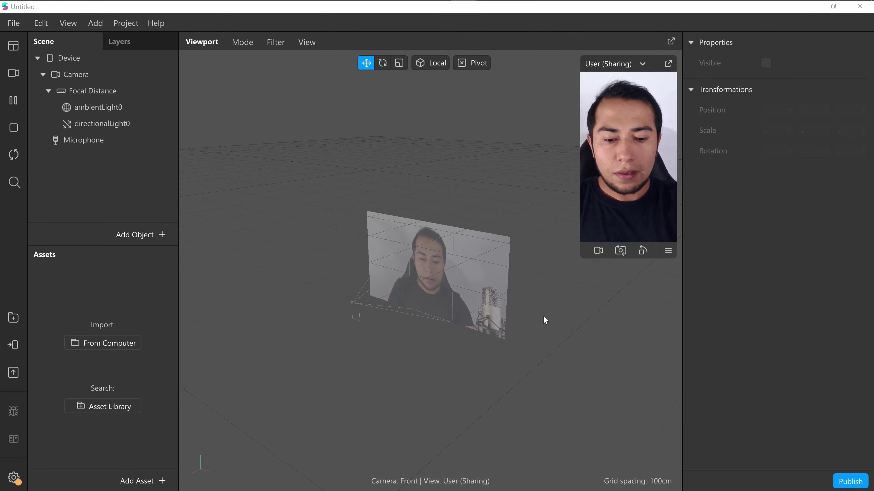
# Step: Show the Patch Editor in the blank project
pyautogui.hotkey('ctrl', 'shift', 'p')
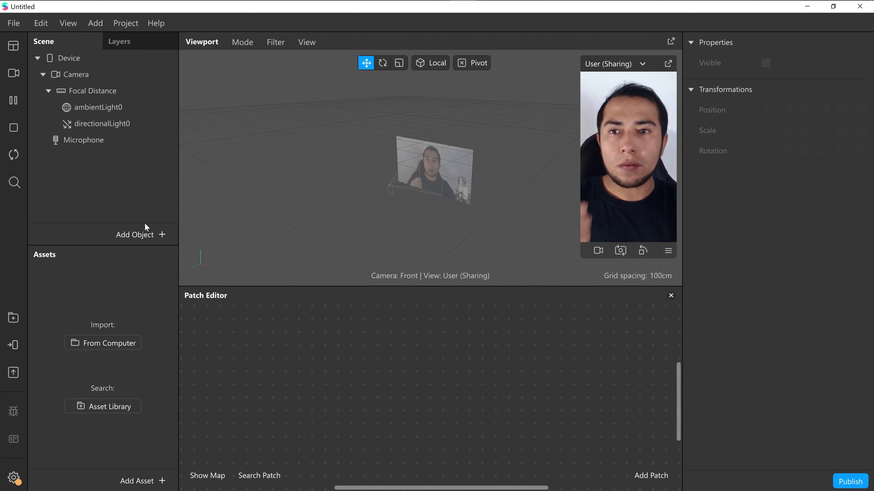
pyautogui.click(14, 47)
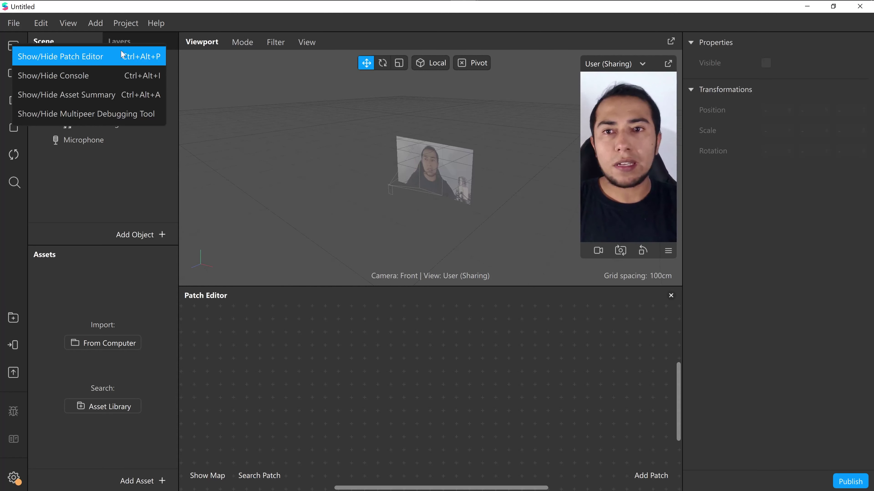
pyautogui.click(270, 235)
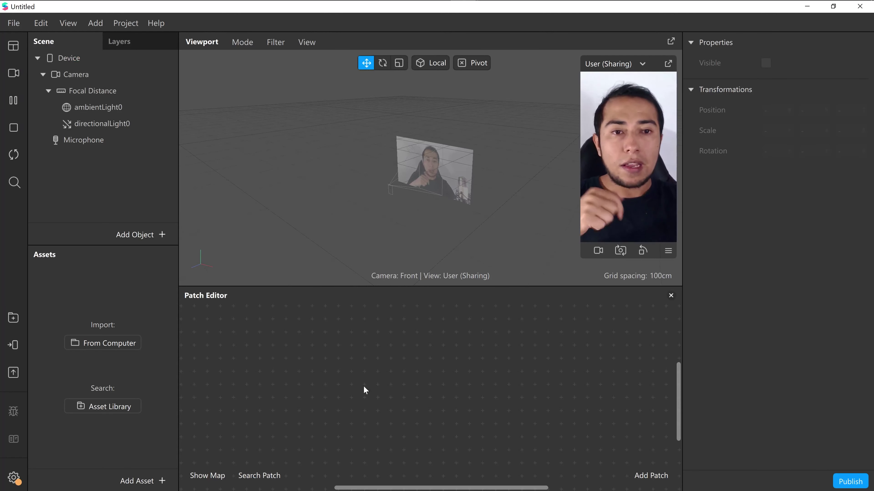
# Step: Add a Hand Finder patch and place it near the start of the patch graph
pyautogui.rightClick(297, 389)
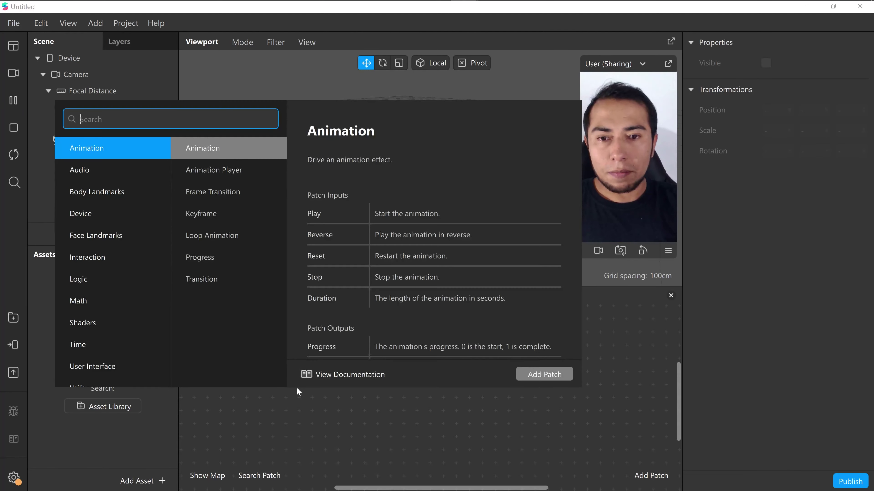
pyautogui.write('hand')
pyautogui.press('Return')
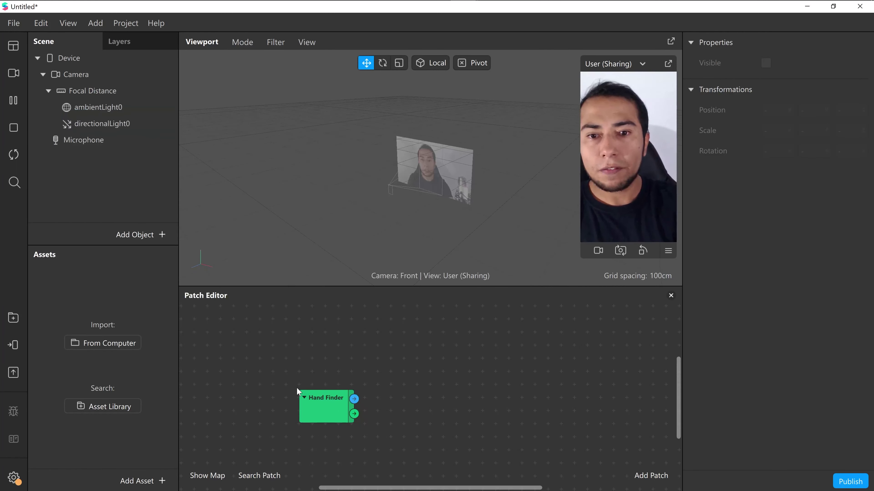
pyautogui.moveTo(325, 412); pyautogui.dragTo(246, 394)
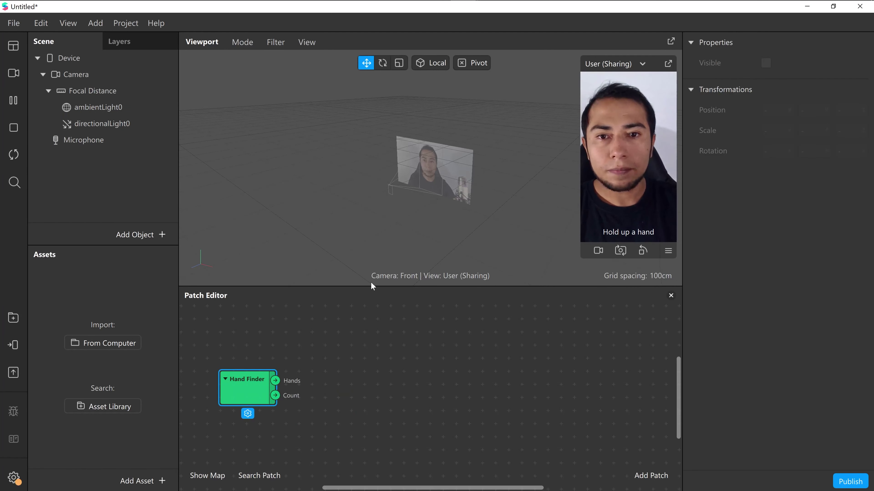
# Step: Enlarge the Patch Editor by shrinking the viewport height and narrowing the properties area
pyautogui.moveTo(372, 286); pyautogui.dragTo(426, 179)
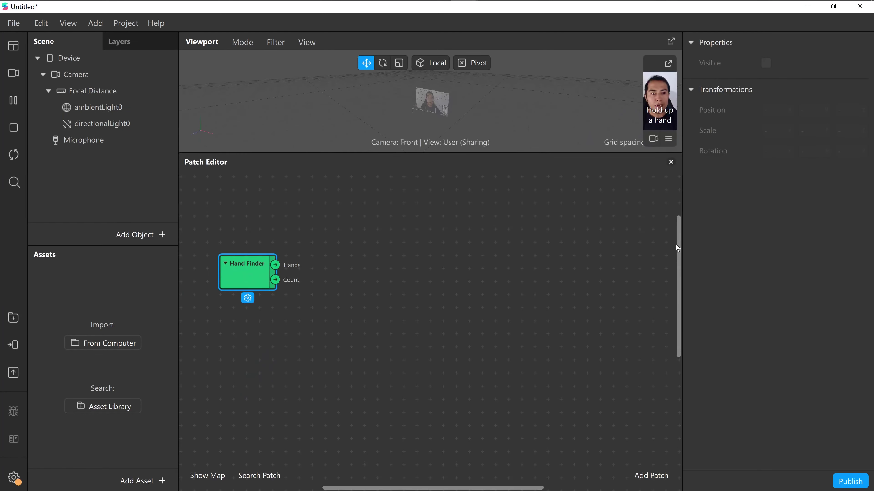
pyautogui.moveTo(681, 245); pyautogui.dragTo(709, 253)
pyautogui.scroll(1, 415, 290)
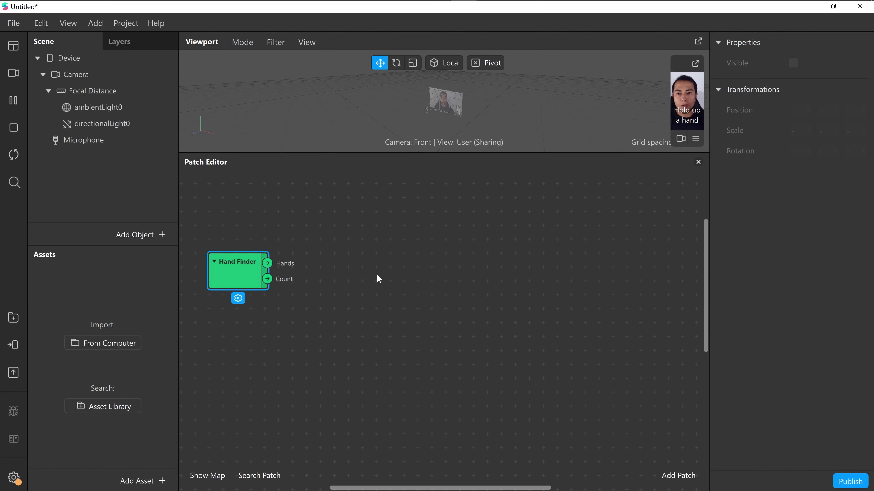
# Step: Add a Hand Select patch beside Hand Finder and connect Hand Finder's Hands output to its Hands input
pyautogui.doubleClick(370, 274)
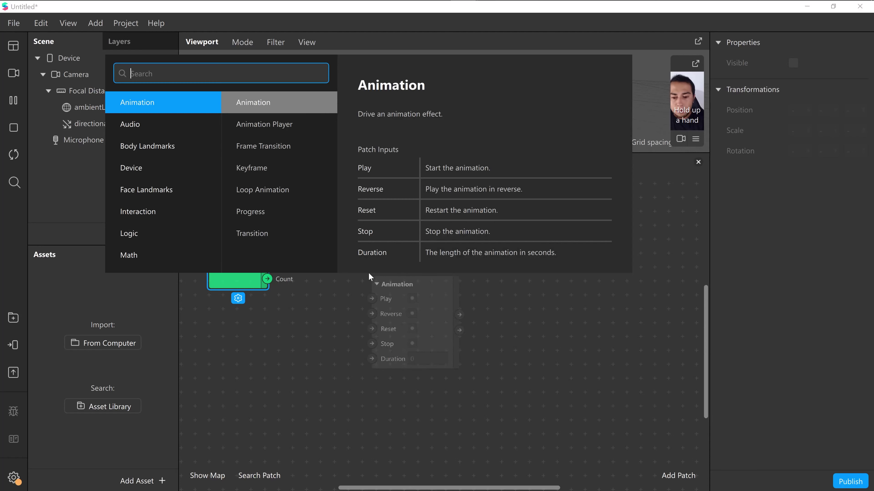
pyautogui.press('Escape')
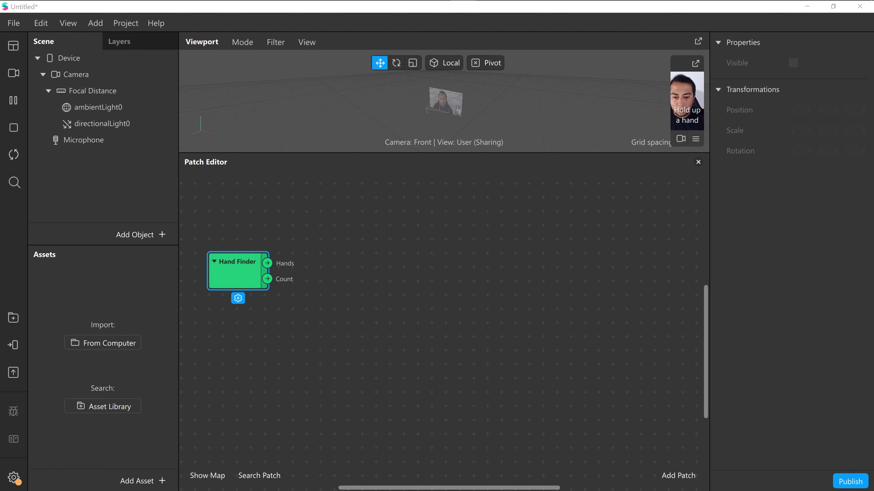
pyautogui.doubleClick(352, 280)
pyautogui.write('hand')
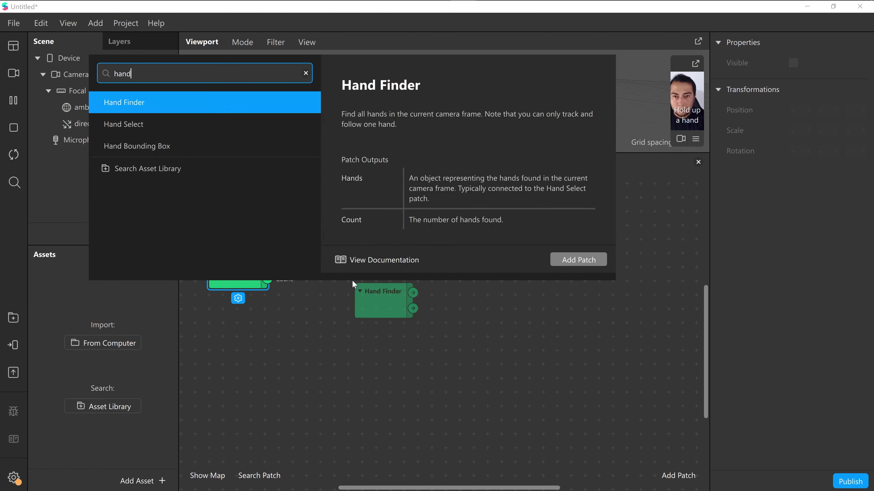
pyautogui.press('Down')
pyautogui.press('Return')
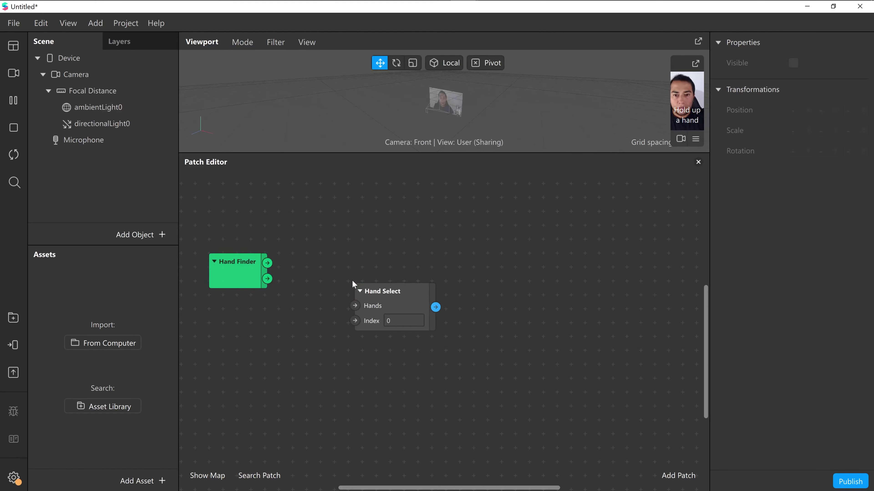
pyautogui.moveTo(370, 284); pyautogui.dragTo(322, 255)
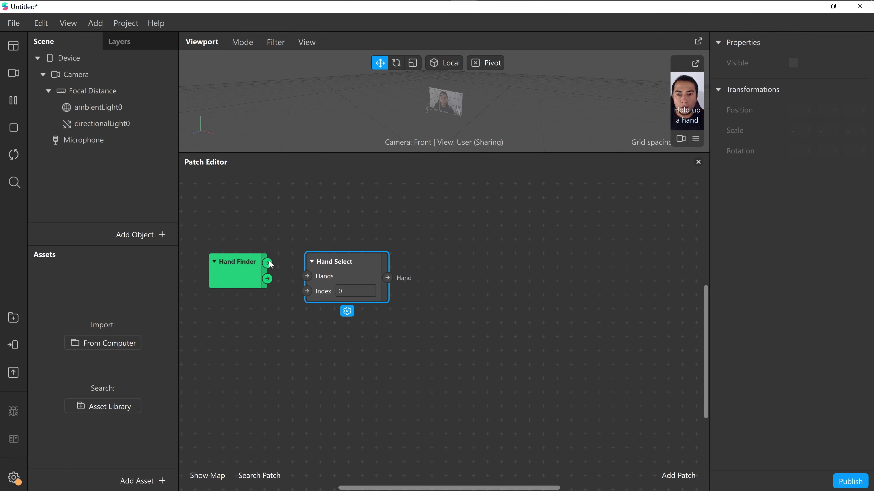
pyautogui.moveTo(268, 263); pyautogui.dragTo(306, 276)
pyautogui.click(355, 257)
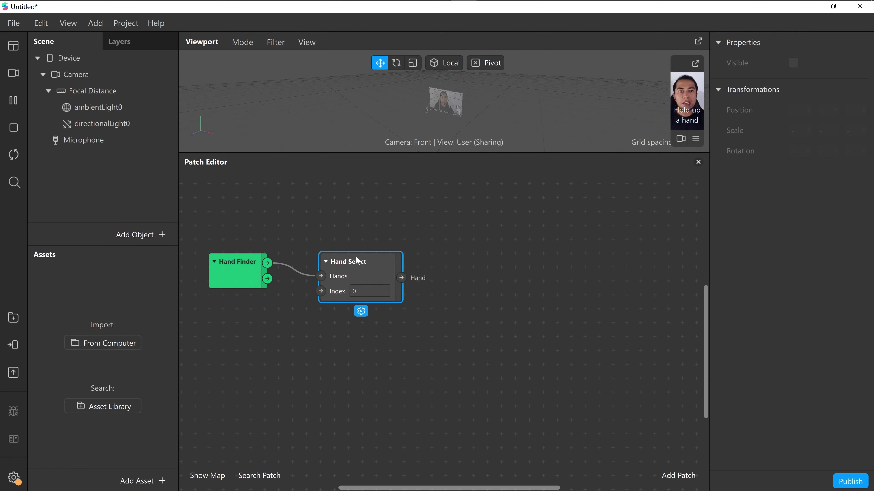
# Step: Detach the User (Sharing) preview into its own window and enlarge it
pyautogui.click(695, 65)
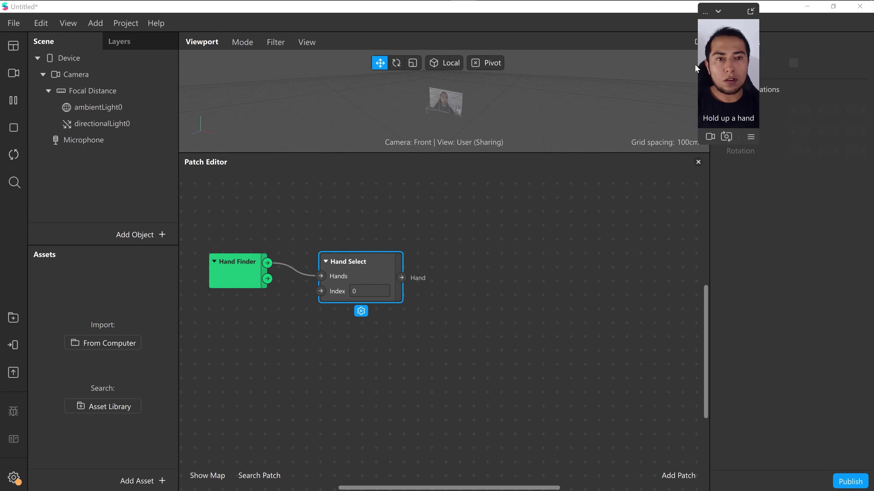
pyautogui.moveTo(755, 142); pyautogui.dragTo(868, 286)
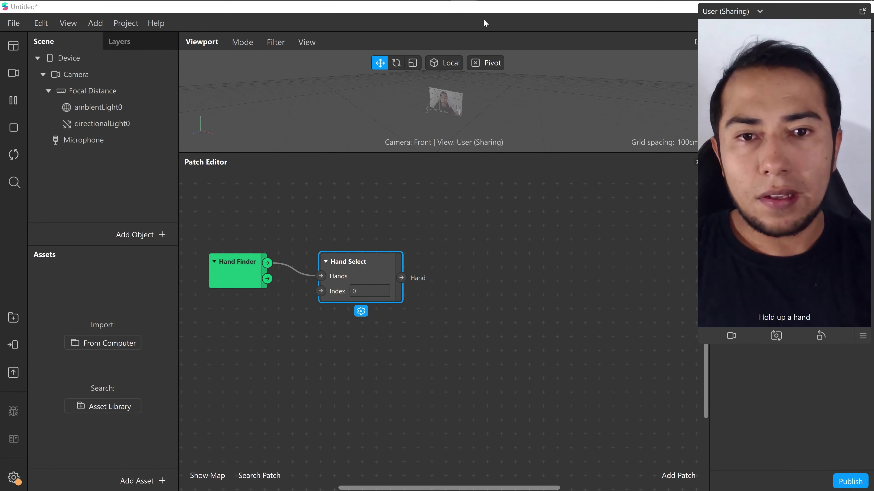
pyautogui.click(467, 294)
# Step: Move the Hand Finder and Hand Select patches together to free space after them in the graph
pyautogui.scroll(1, 466, 295)
pyautogui.click(338, 283)
pyautogui.keyDown('shift'); pyautogui.click(235, 281); pyautogui.keyUp('shift')
pyautogui.moveTo(333, 284); pyautogui.dragTo(305, 298)
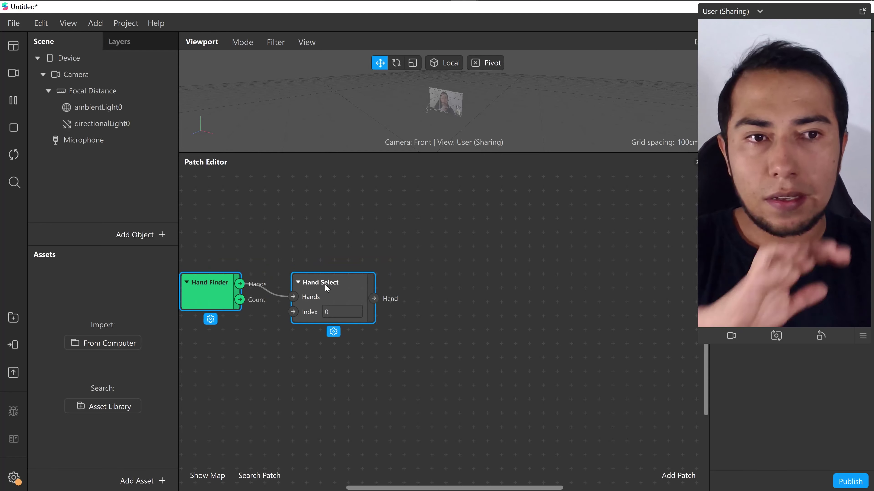
# Step: Add a Hand Bounding Box patch after Hand Select and connect Hand Select's Hand output to its Hand input
pyautogui.doubleClick(457, 342)
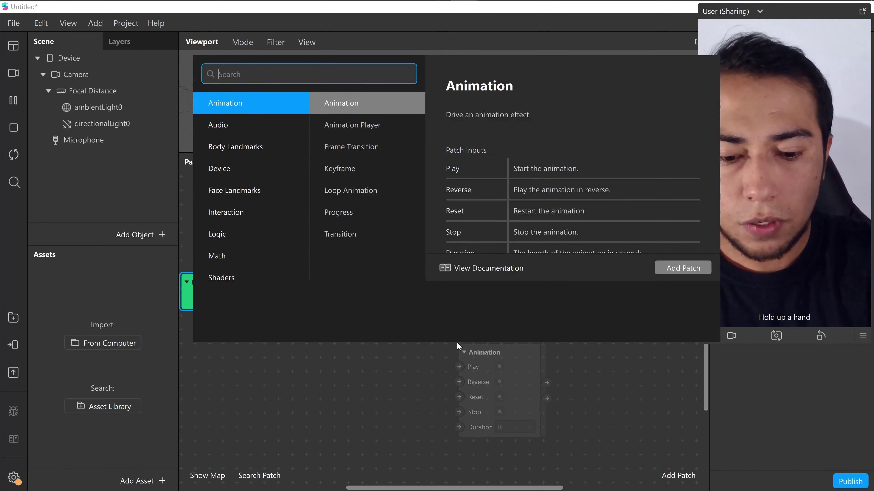
pyautogui.write('hand')
pyautogui.press('Down')
pyautogui.press('Down')
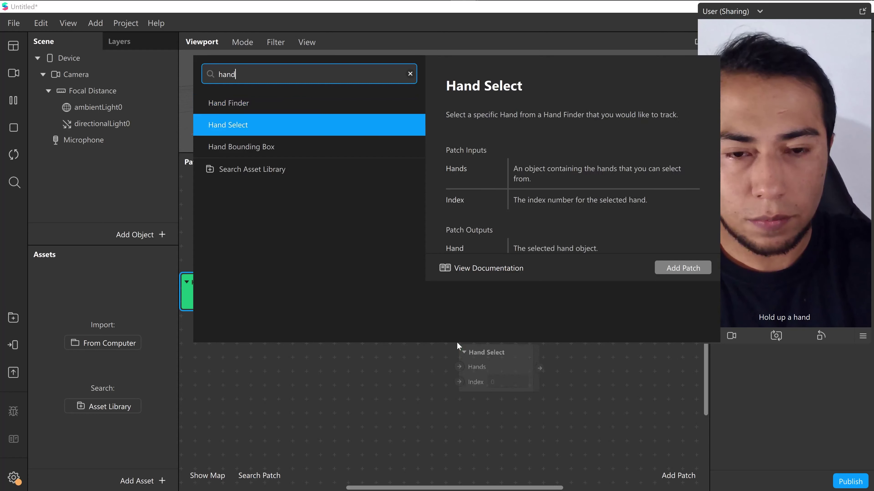
pyautogui.press('Return')
pyautogui.moveTo(474, 356); pyautogui.dragTo(402, 299)
pyautogui.moveTo(374, 298); pyautogui.dragTo(427, 288)
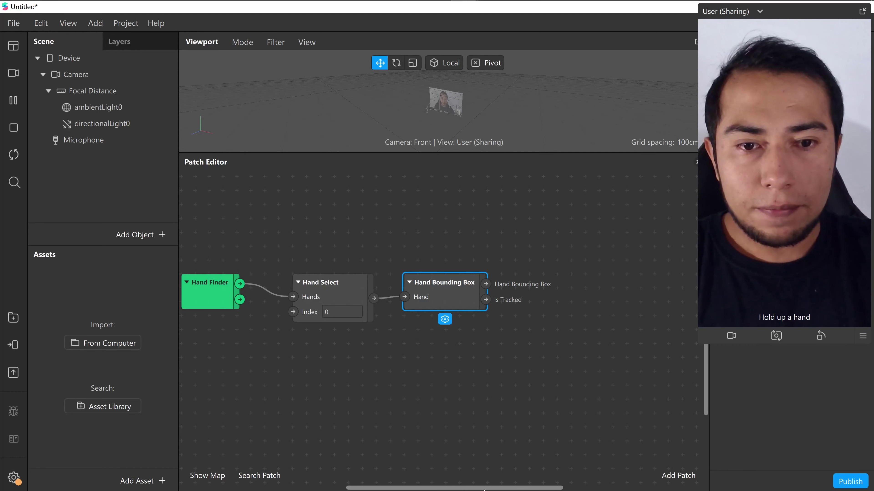
# Step: Add a Bounding Box 2D Unpack patch and feed it from the Hand Bounding Box output
pyautogui.moveTo(484, 488); pyautogui.dragTo(511, 488)
pyautogui.rightClick(479, 344)
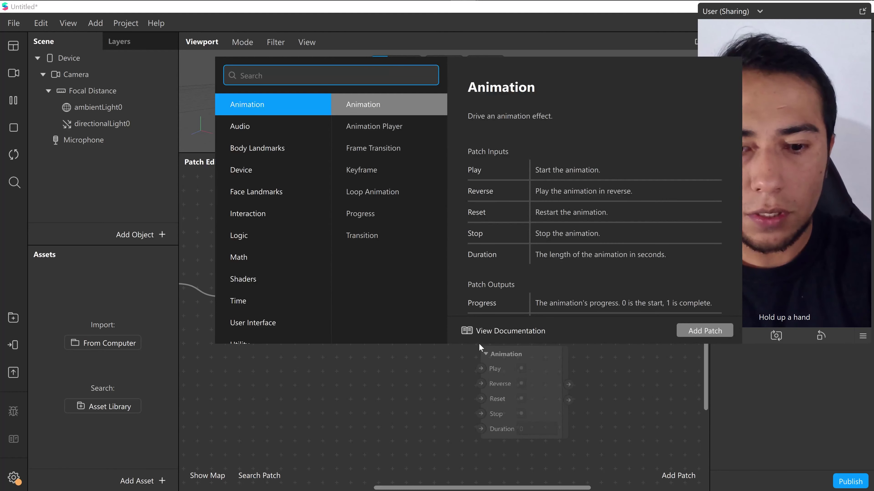
pyautogui.write('boundin')
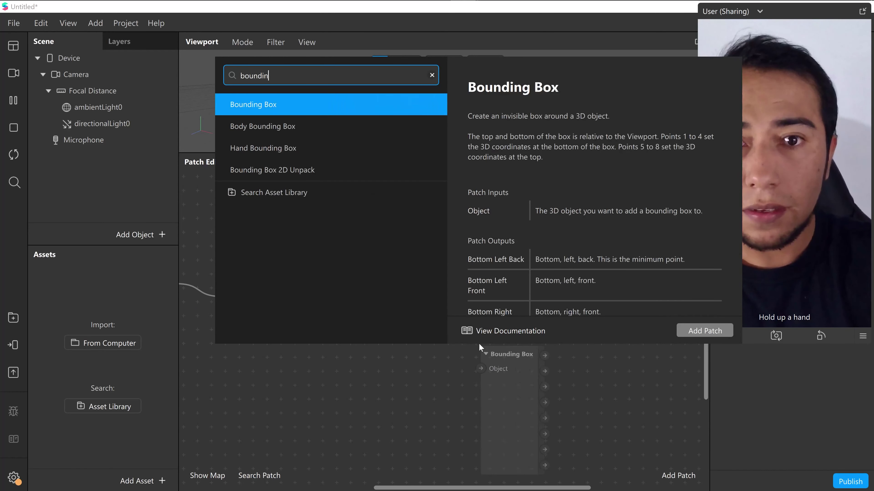
pyautogui.press('Down')
pyautogui.press('Down')
pyautogui.press('Down')
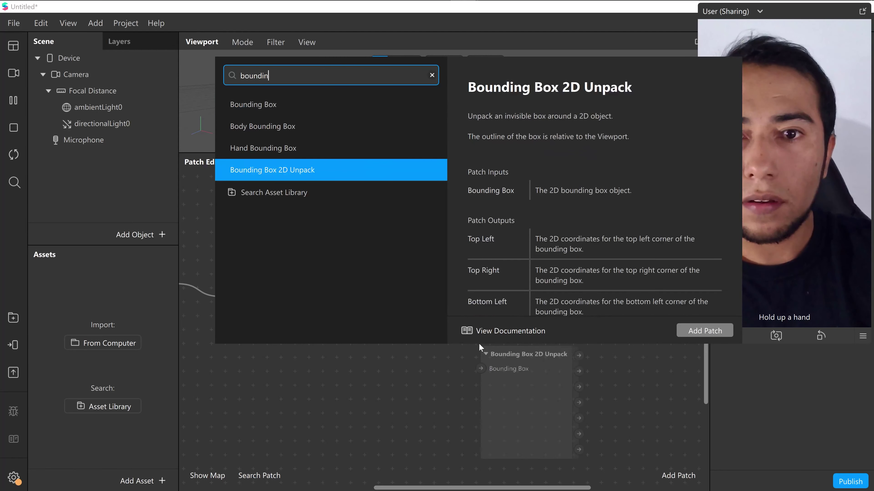
pyautogui.press('Return')
pyautogui.moveTo(497, 346); pyautogui.dragTo(476, 258)
pyautogui.moveTo(429, 285); pyautogui.dragTo(462, 282)
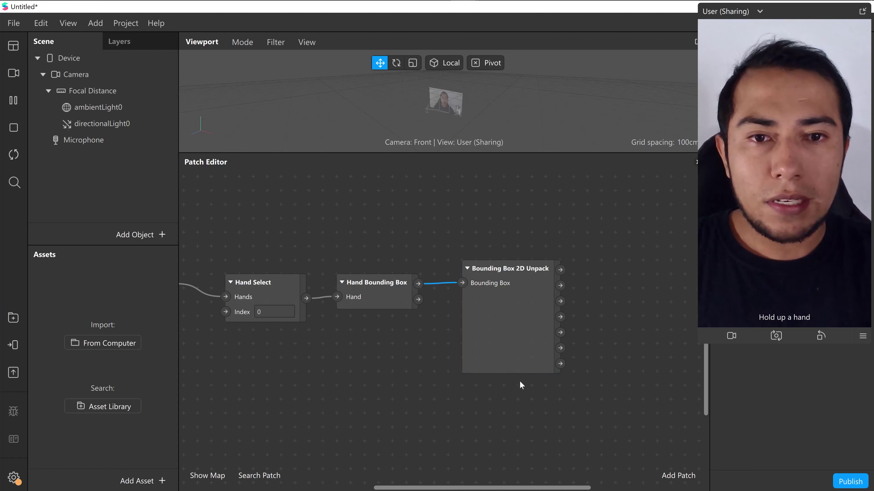
pyautogui.moveTo(544, 488); pyautogui.dragTo(517, 487)
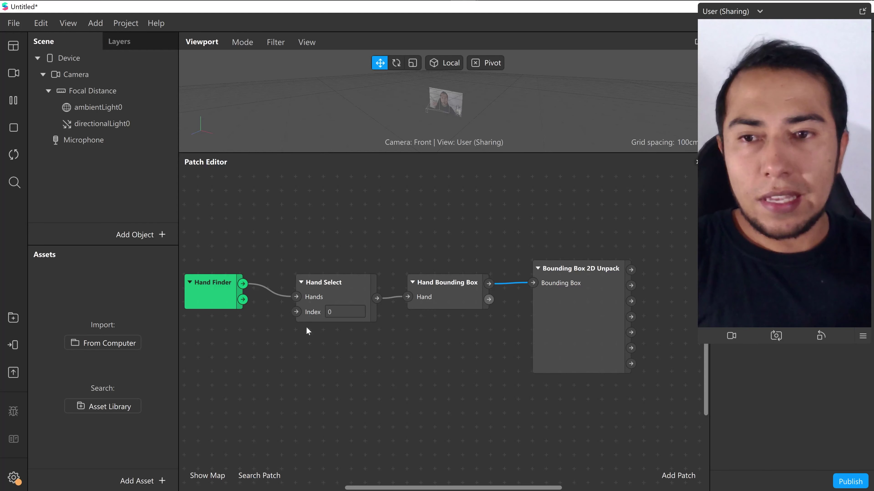
# Step: Search the AR Library for "orange" and open the orange fruit 3D object
pyautogui.click(13, 317)
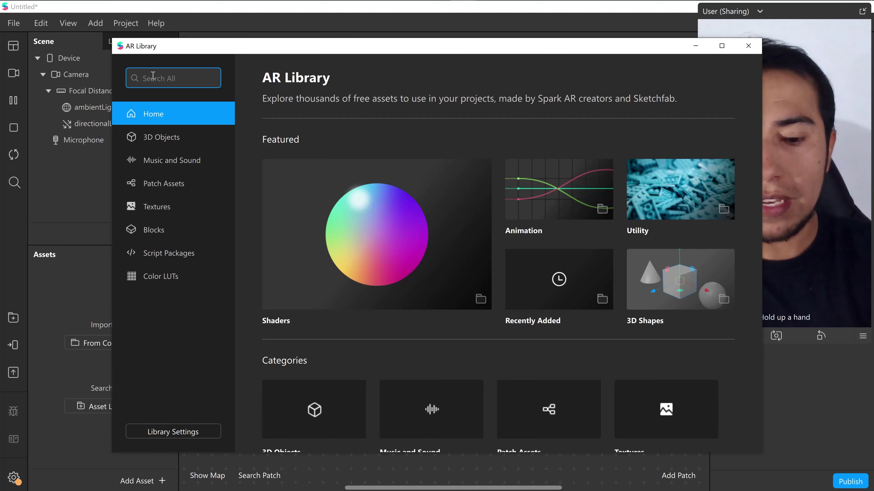
pyautogui.click(152, 76)
pyautogui.write('orange')
pyautogui.press('Return')
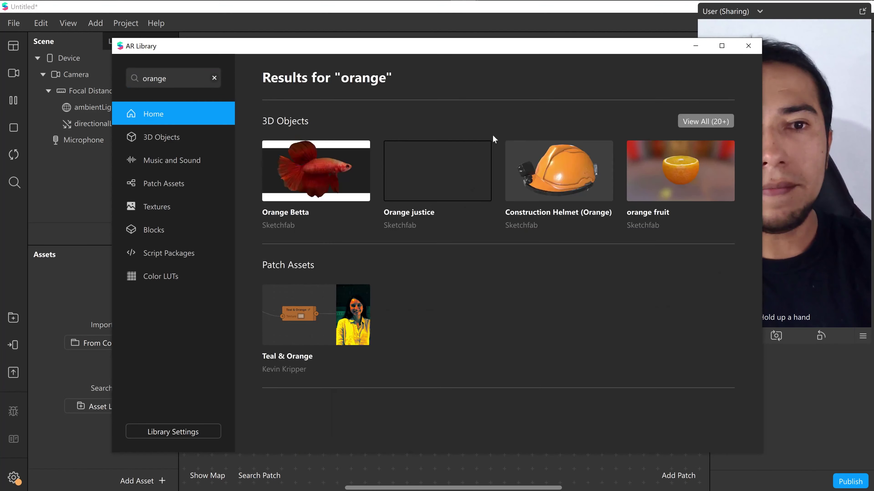
pyautogui.click(660, 172)
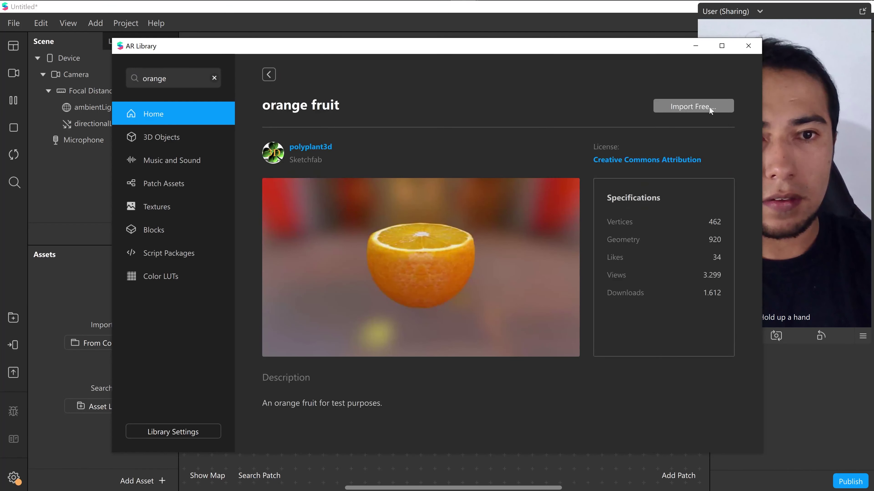
# Step: Try to import the orange fruit model into the first listed Untitled project
pyautogui.click(692, 107)
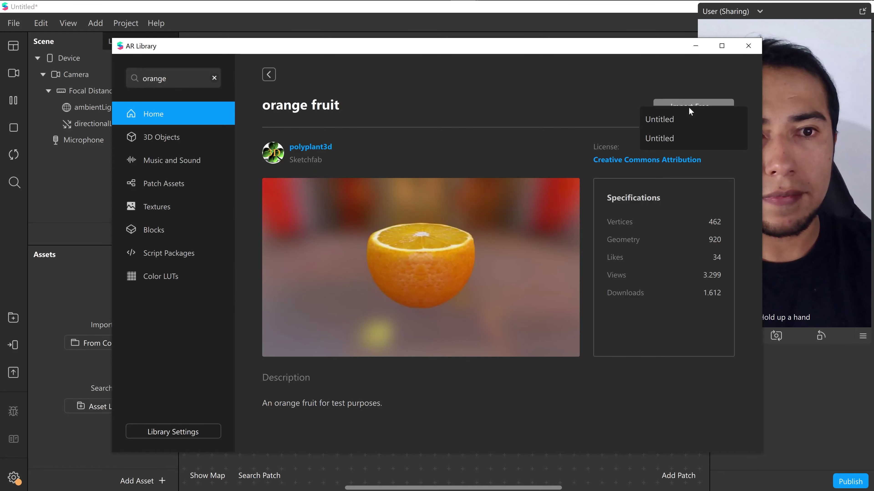
pyautogui.click(666, 120)
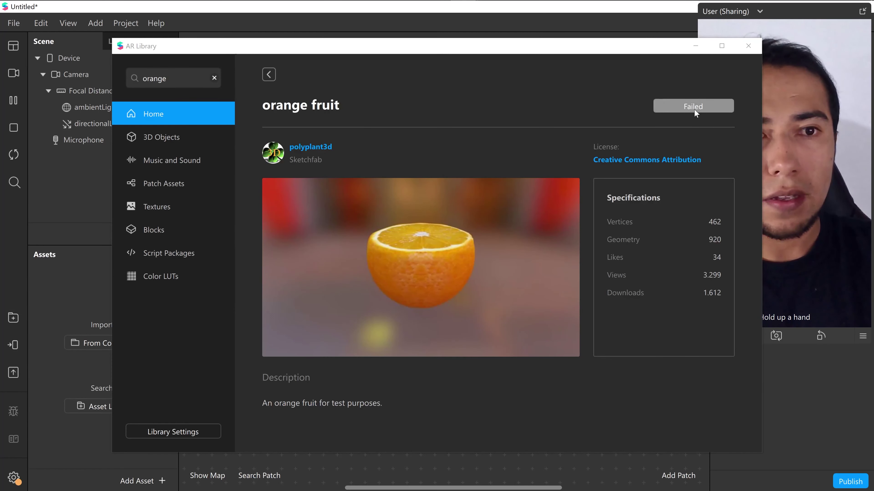
pyautogui.click(694, 109)
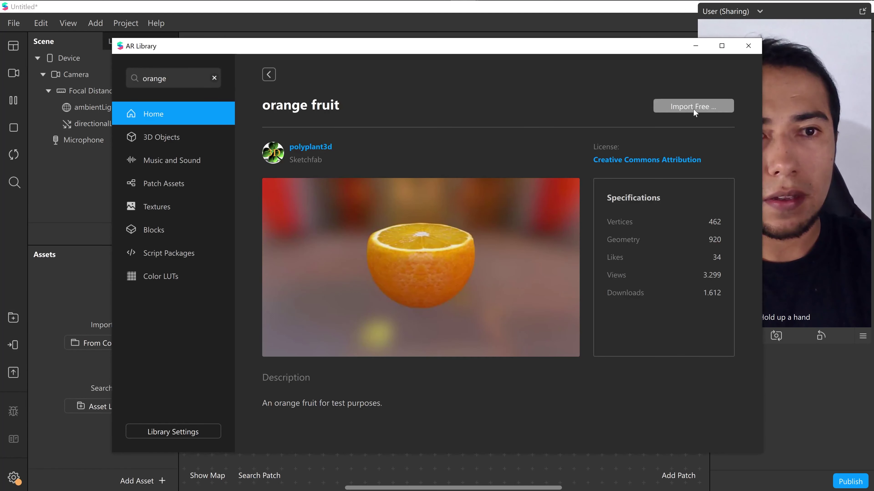
# Step: Import the orange fruit model for free into the second listed Untitled project
pyautogui.click(268, 75)
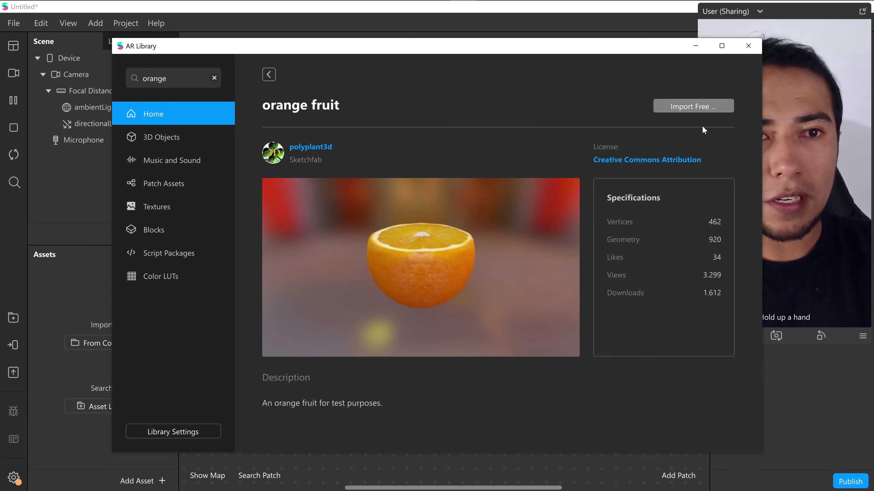
pyautogui.click(691, 106)
pyautogui.click(672, 138)
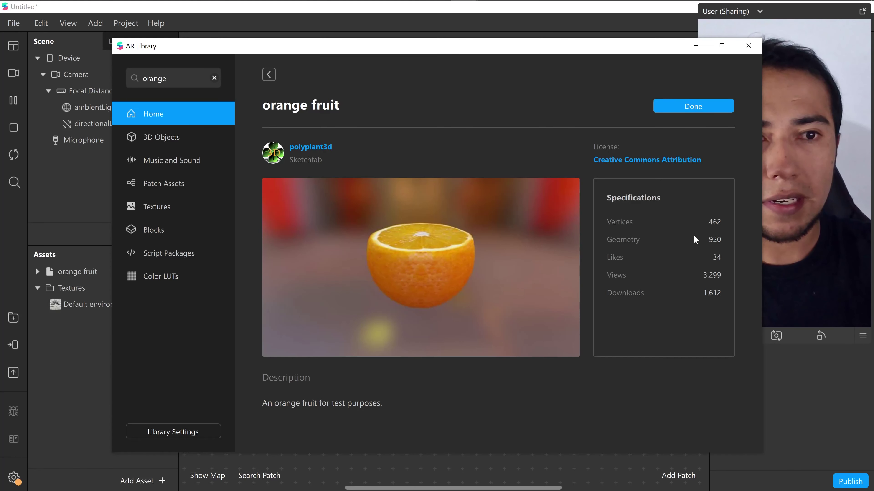
# Step: Search the AR Library for "fox", view all 3D object results and open the fox-ish - arctic - animated model
pyautogui.doubleClick(176, 74)
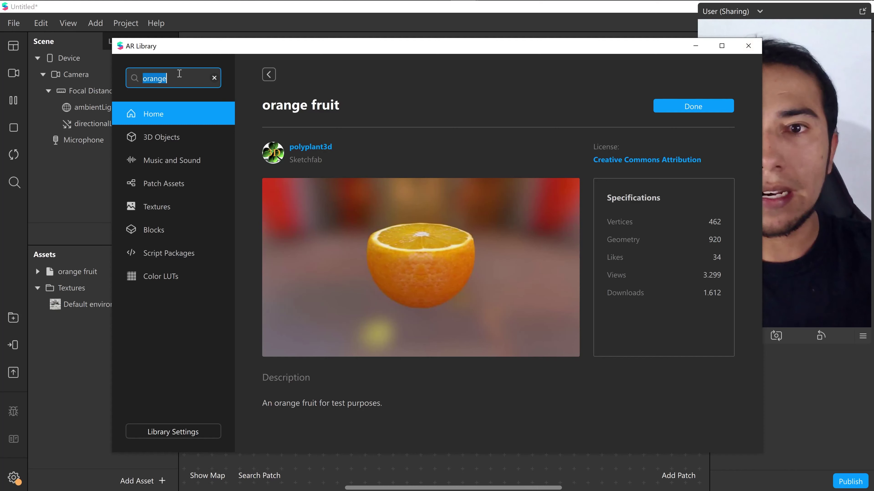
pyautogui.write('fox')
pyautogui.press('Return')
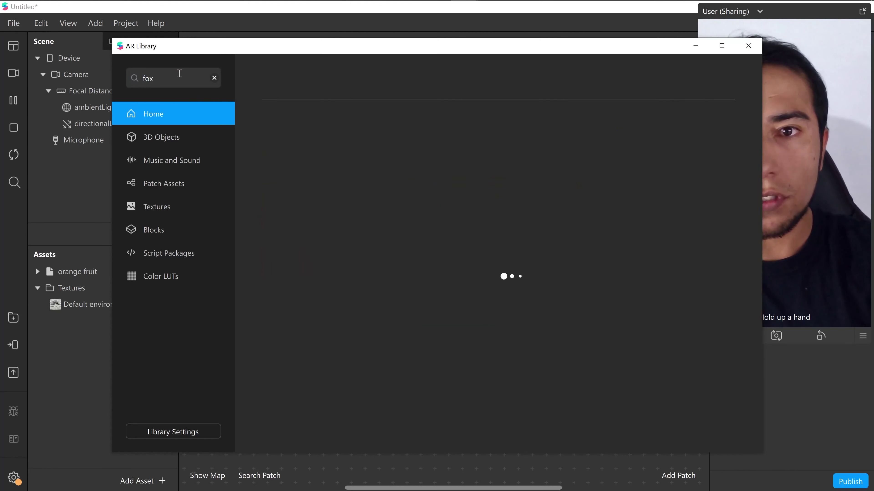
pyautogui.click(699, 122)
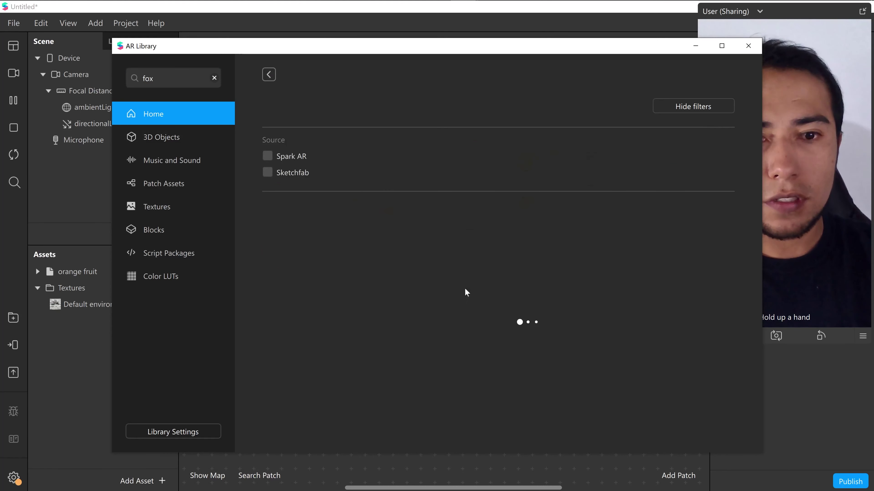
pyautogui.scroll(-2, 449, 341)
pyautogui.scroll(-9, 448, 341)
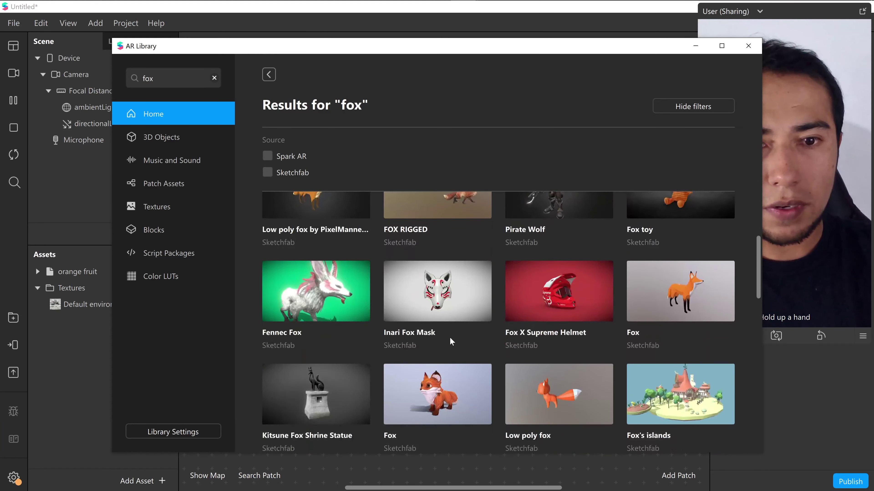
pyautogui.scroll(-3, 450, 341)
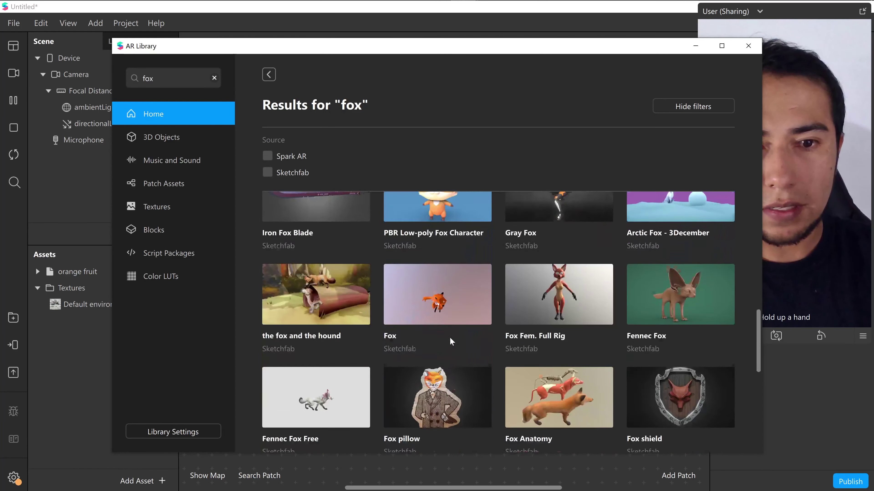
pyautogui.scroll(-6, 450, 341)
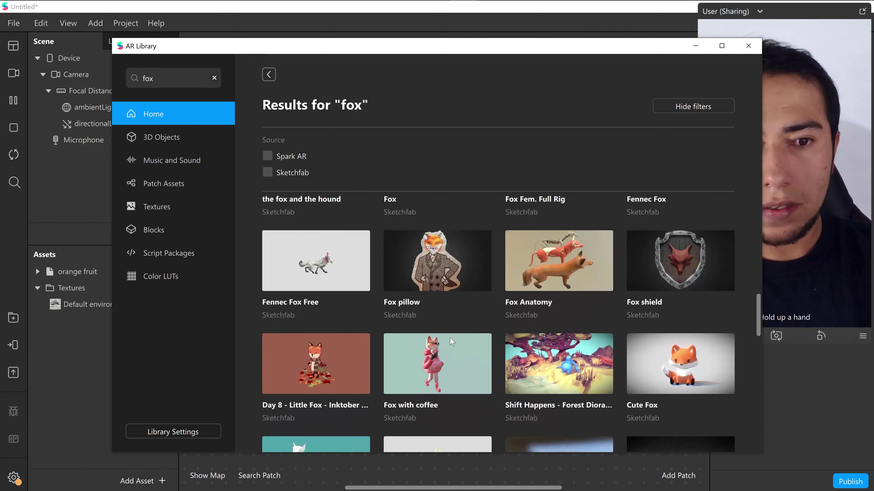
pyautogui.scroll(-3, 452, 342)
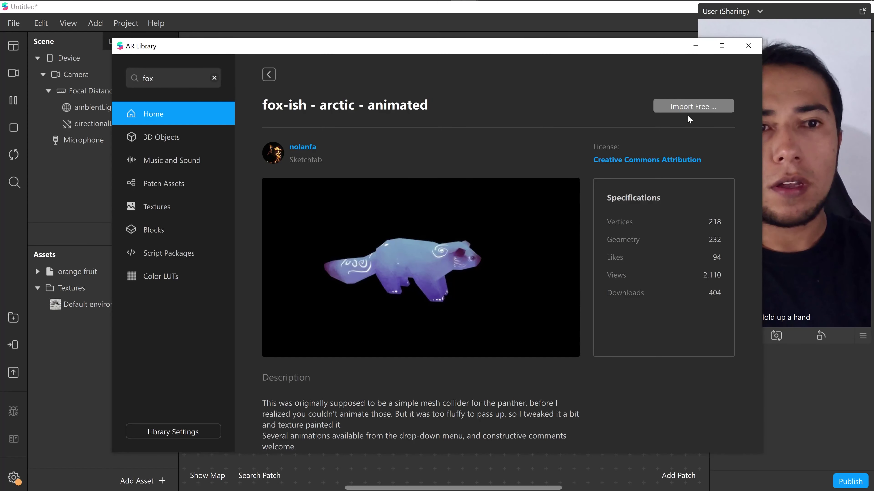
# Step: Import the fox-ish - arctic - animated model into the second listed Untitled project and close the library
pyautogui.click(686, 109)
pyautogui.click(673, 136)
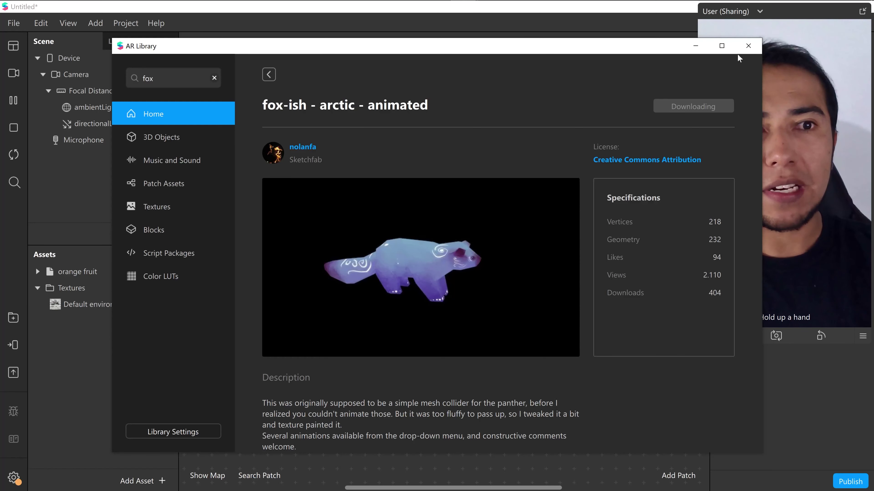
pyautogui.click(748, 46)
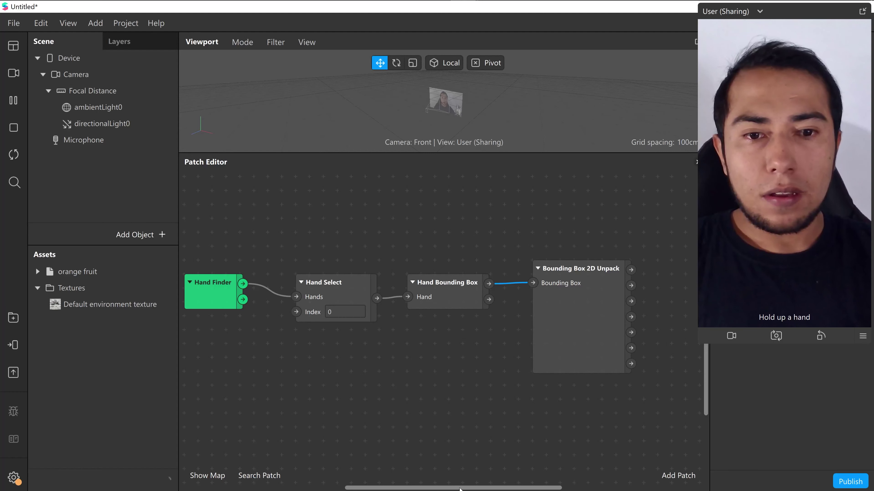
pyautogui.moveTo(461, 488); pyautogui.dragTo(469, 488)
pyautogui.click(90, 272)
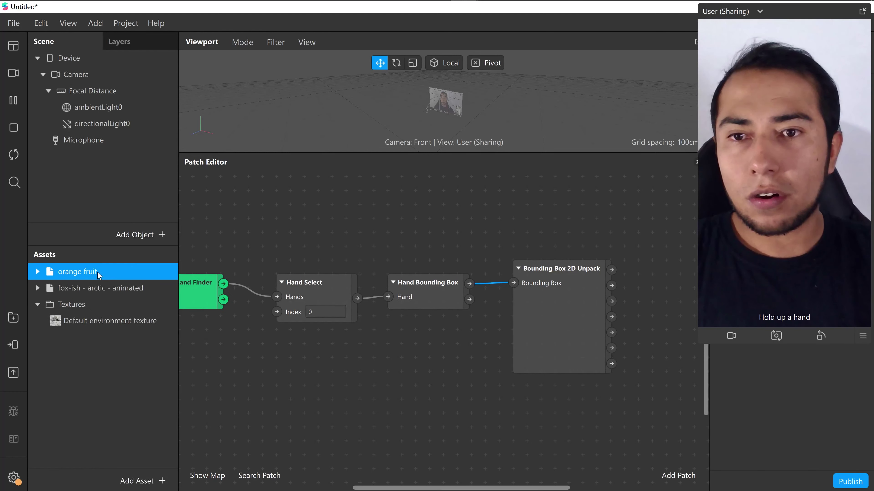
pyautogui.click(82, 291)
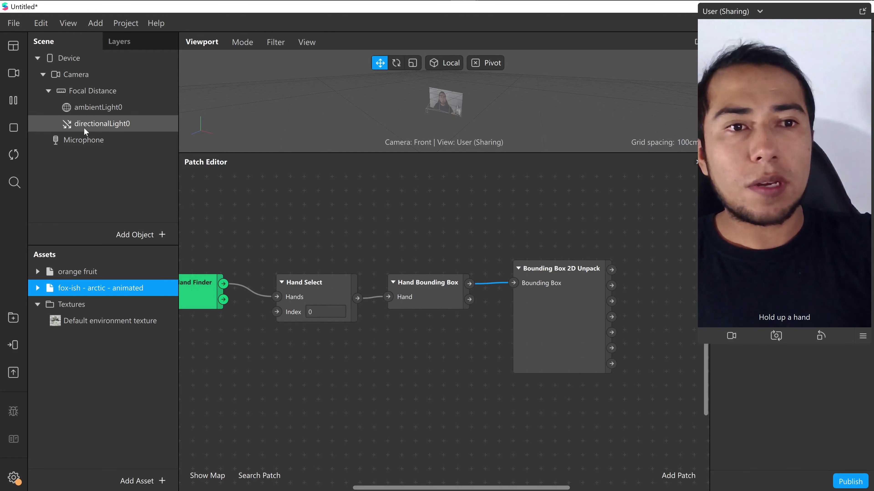
# Step: Add a canvas under Focal Distance and place a rectangle inside that canvas
pyautogui.click(86, 91)
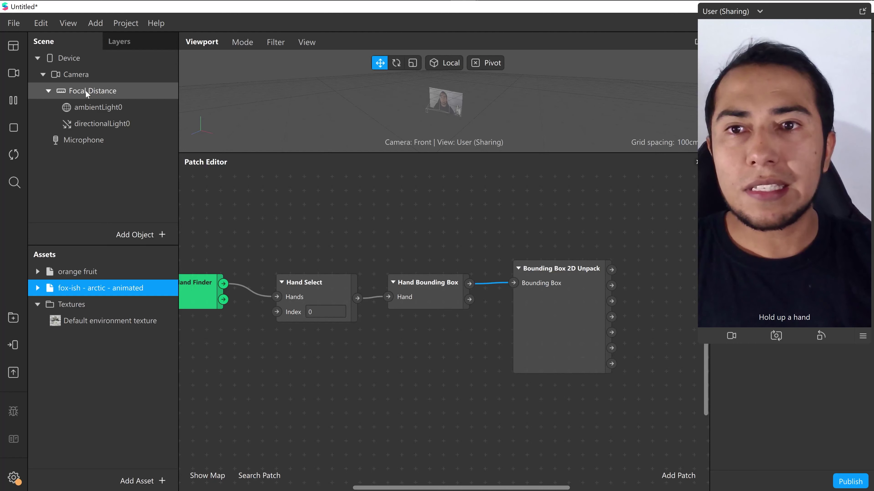
pyautogui.rightClick(85, 90)
pyautogui.moveTo(143, 108)
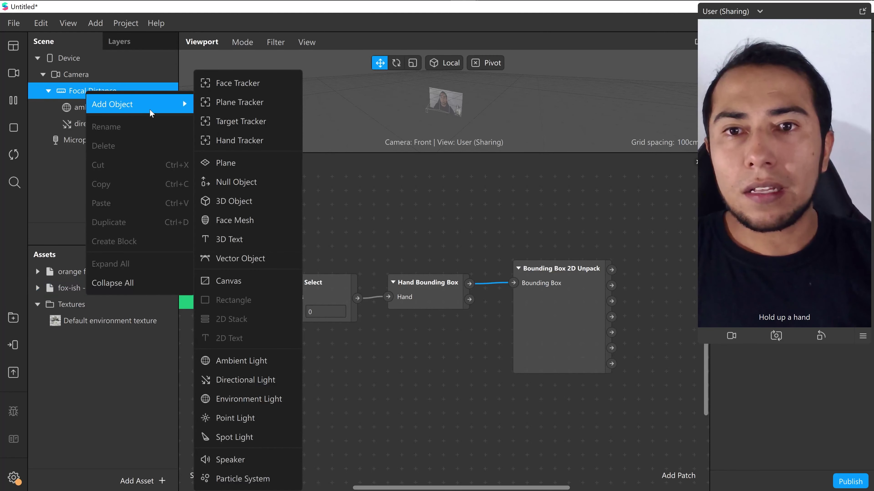
pyautogui.click(242, 281)
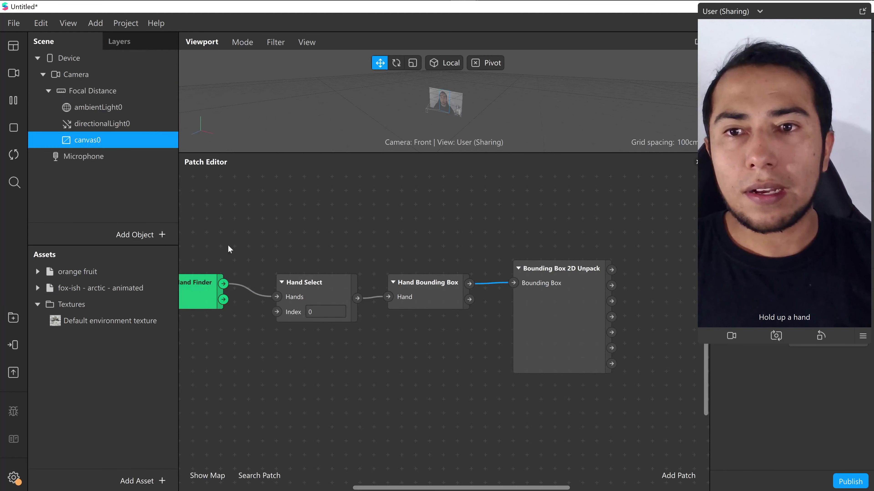
pyautogui.rightClick(118, 142)
pyautogui.moveTo(148, 151)
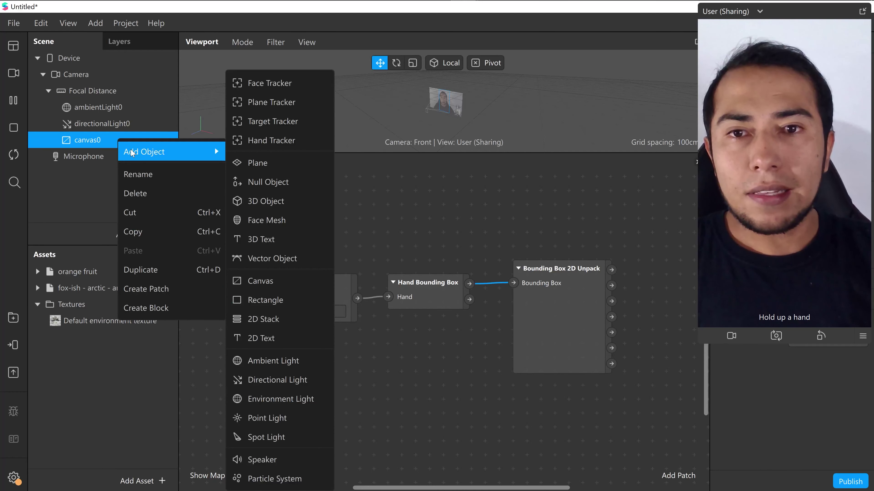
pyautogui.click(277, 301)
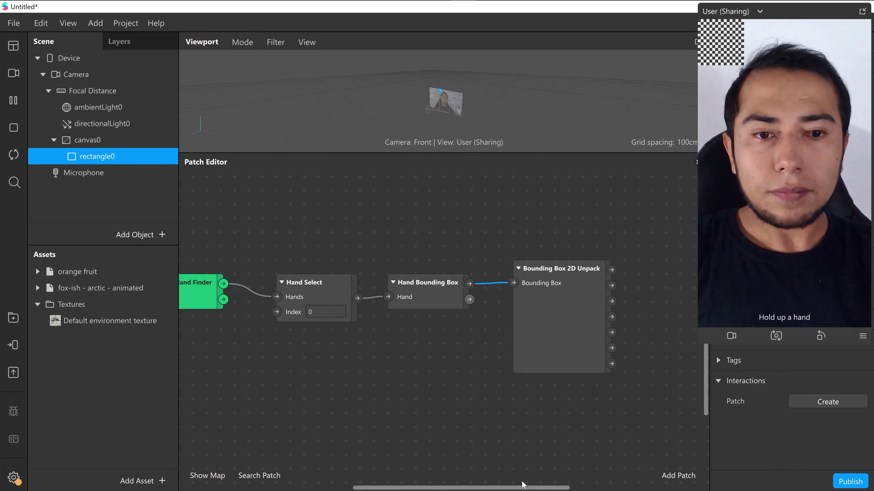
# Step: Dock the preview and create a patch for rectangle0's Position, placed after the Bounding Box 2D Unpack patch
pyautogui.moveTo(530, 487); pyautogui.dragTo(619, 483)
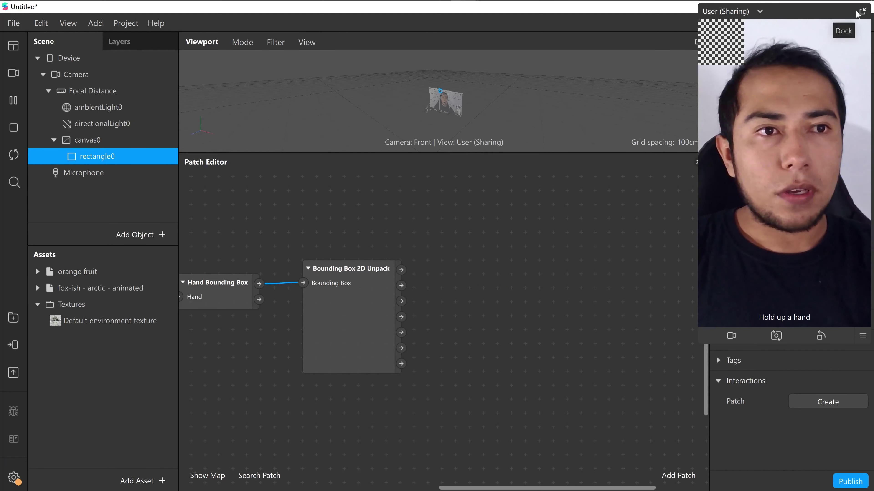
pyautogui.click(863, 12)
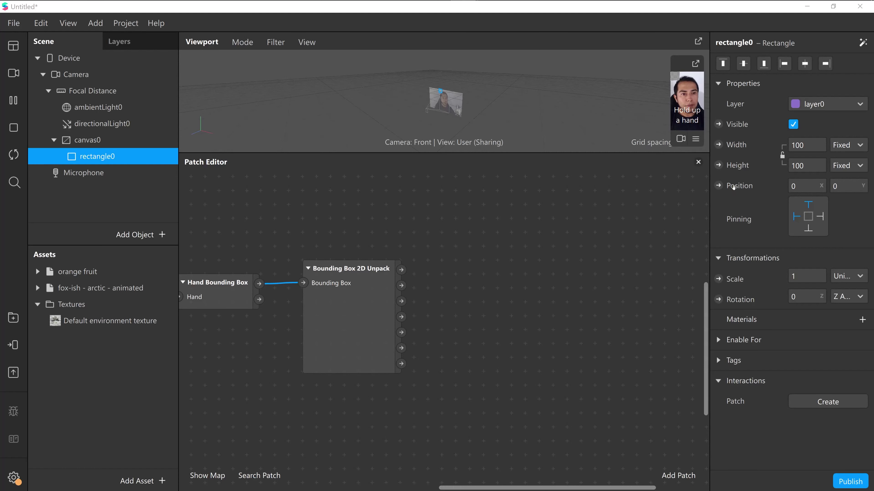
pyautogui.click(718, 186)
pyautogui.moveTo(484, 347); pyautogui.dragTo(529, 285)
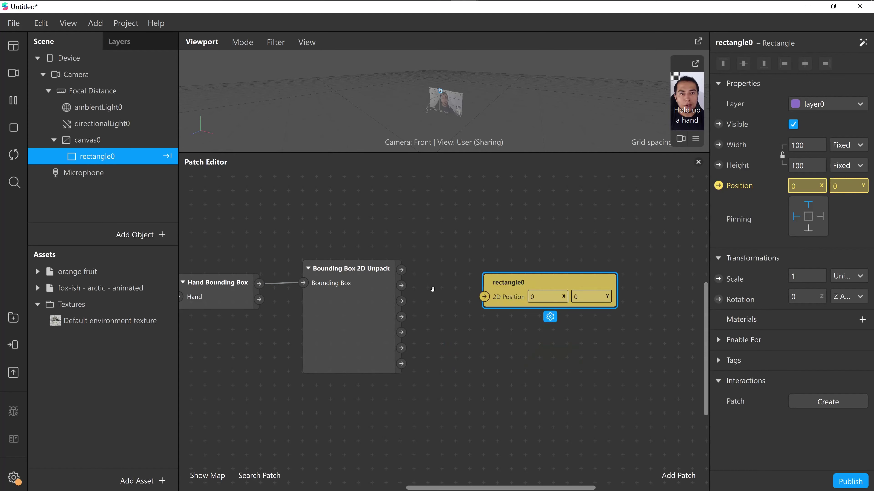
# Step: Enlarge the viewport and docked preview, and connect the Center output of Bounding Box 2D Unpack to rectangle0's 2D Position
pyautogui.moveTo(644, 156); pyautogui.dragTo(537, 231)
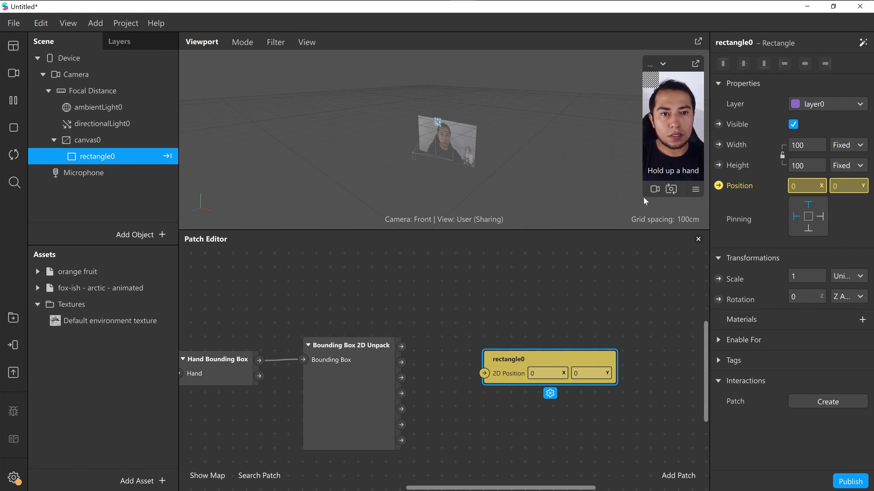
pyautogui.moveTo(640, 200); pyautogui.dragTo(626, 225)
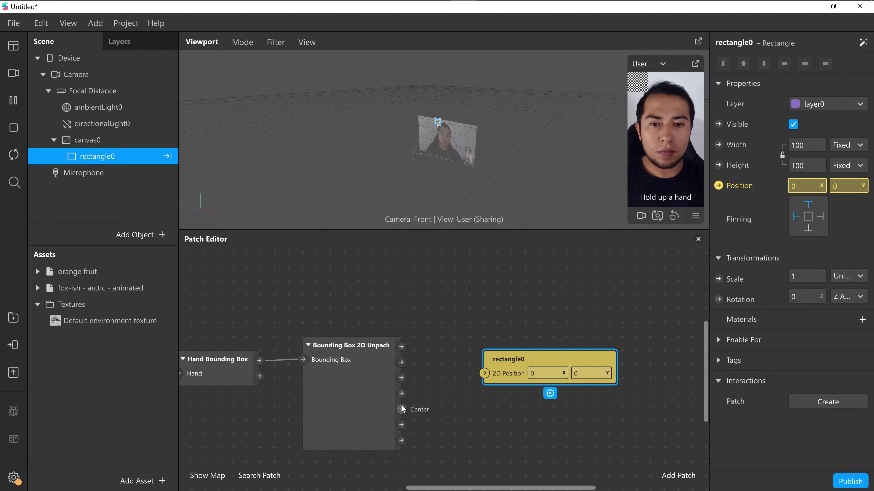
pyautogui.moveTo(402, 410); pyautogui.dragTo(477, 376)
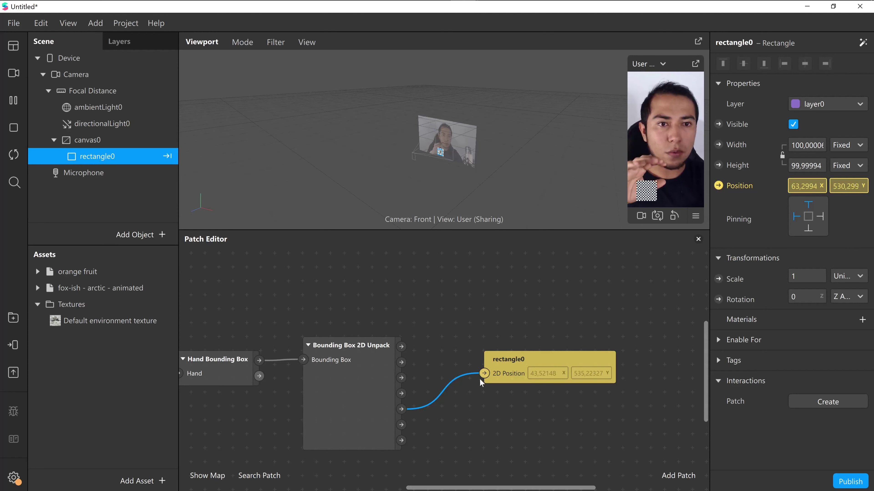
pyautogui.moveTo(524, 376); pyautogui.dragTo(493, 407)
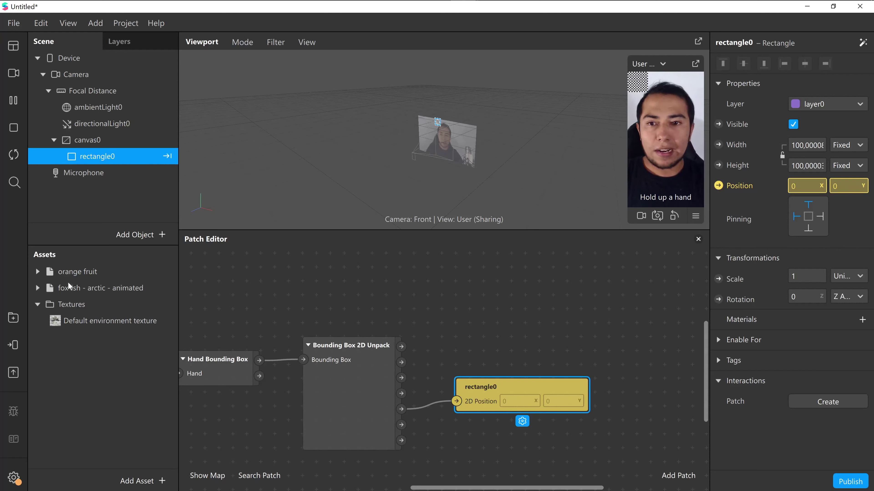
# Step: Nest the orange fruit asset under rectangle0 in the scene and scale it uniformly to about 40
pyautogui.click(74, 274)
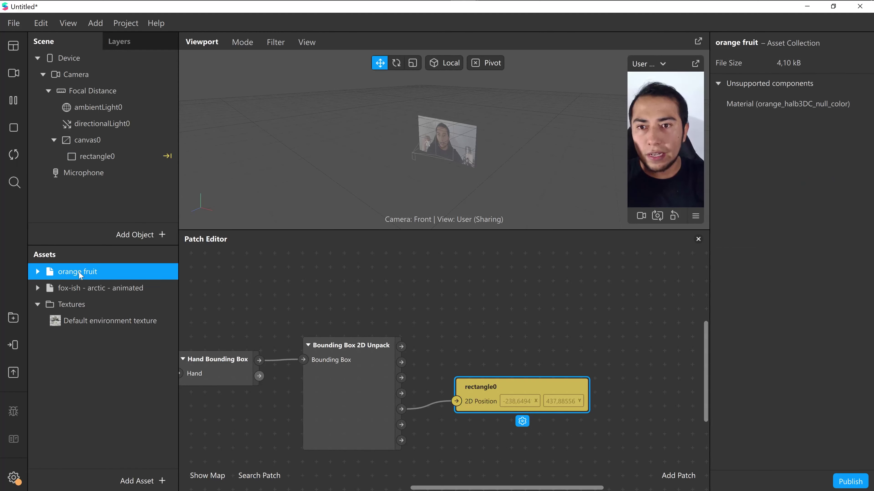
pyautogui.moveTo(98, 160); pyautogui.dragTo(97, 151)
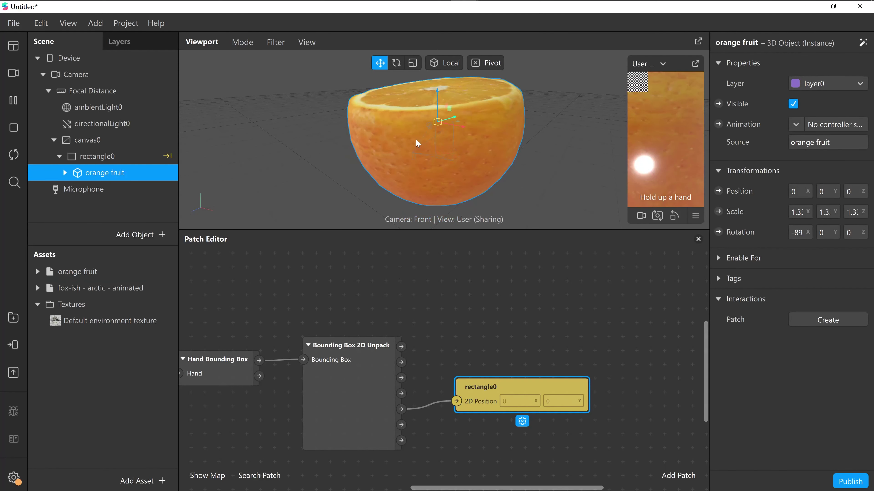
pyautogui.press('r')
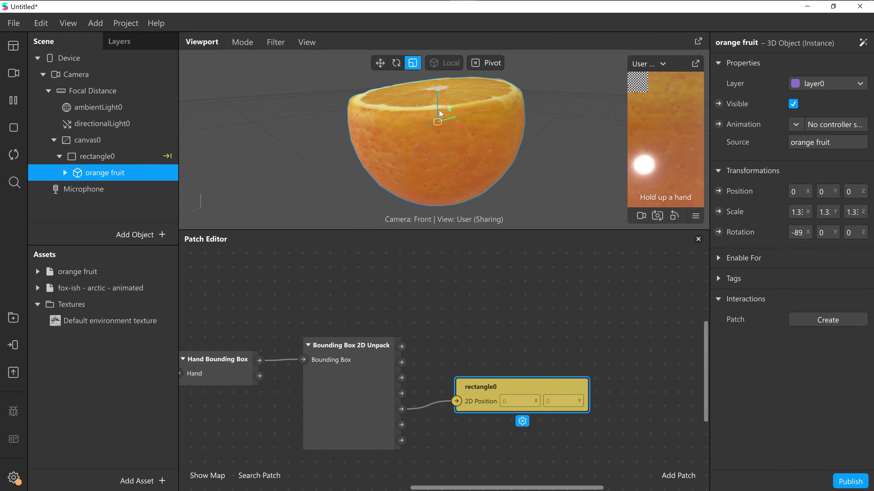
pyautogui.moveTo(441, 125); pyautogui.dragTo(371, 120)
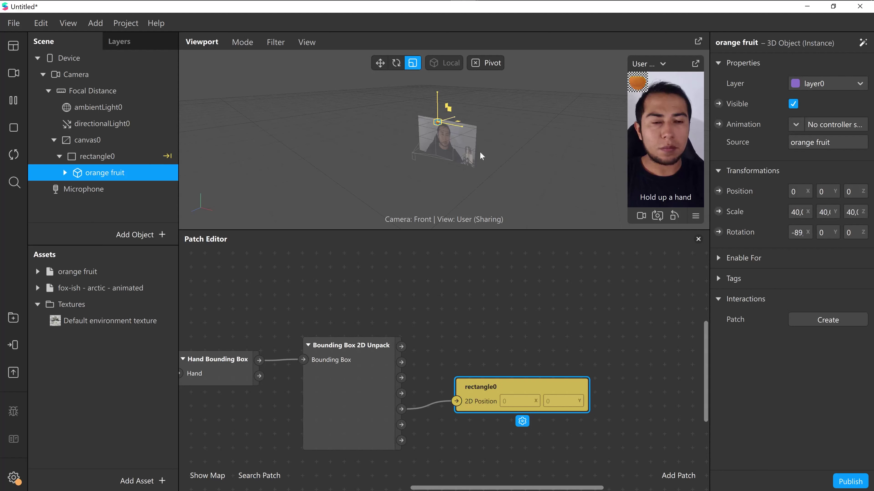
# Step: Try an X rotation of 90 on the orange fruit
pyautogui.click(797, 233)
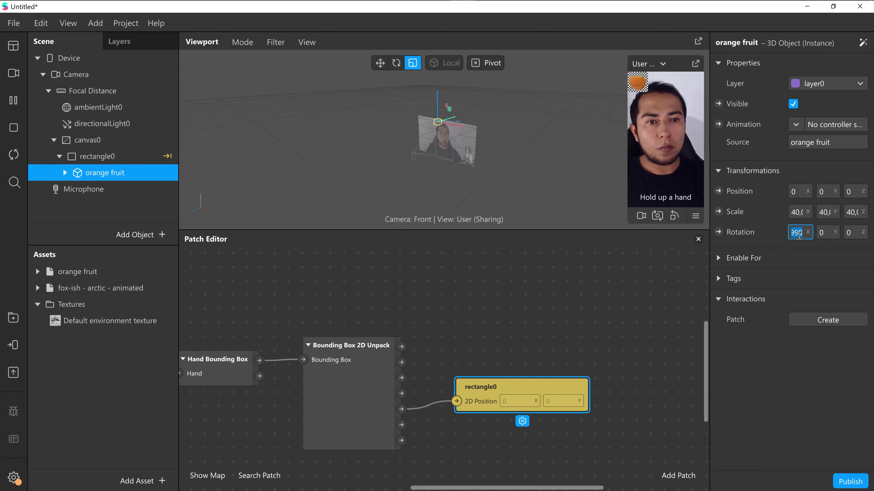
pyautogui.write('90')
pyautogui.press('Return')
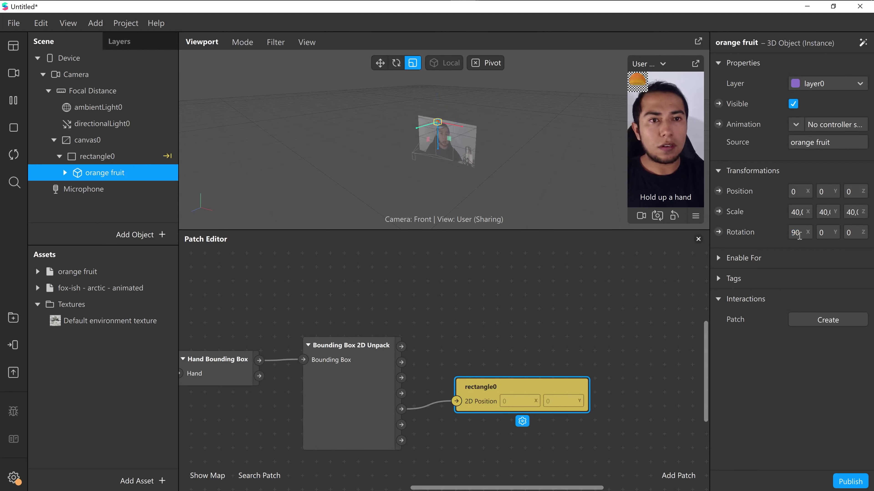
# Step: Set the orange fruit's X rotation to 0
pyautogui.click(799, 236)
pyautogui.write('0')
pyautogui.press('Return')
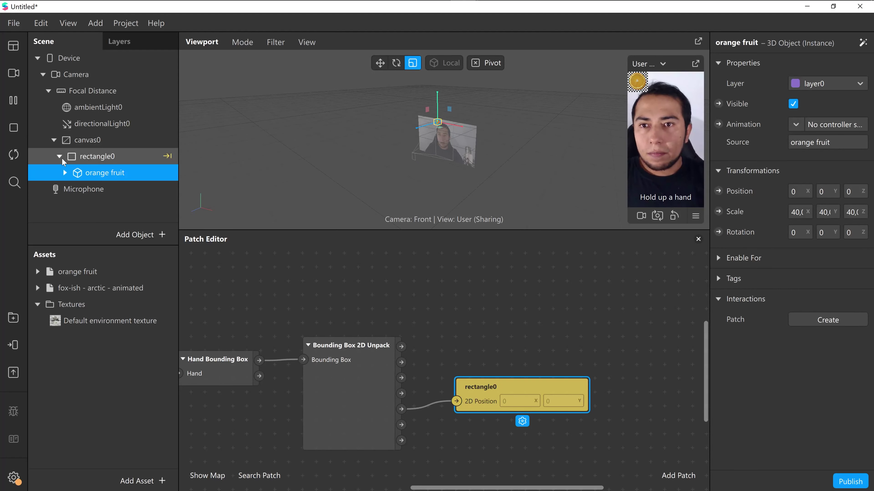
# Step: Rename the rectangle that holds the orange fruit as orange and collapse it in the scene tree
pyautogui.doubleClick(92, 157)
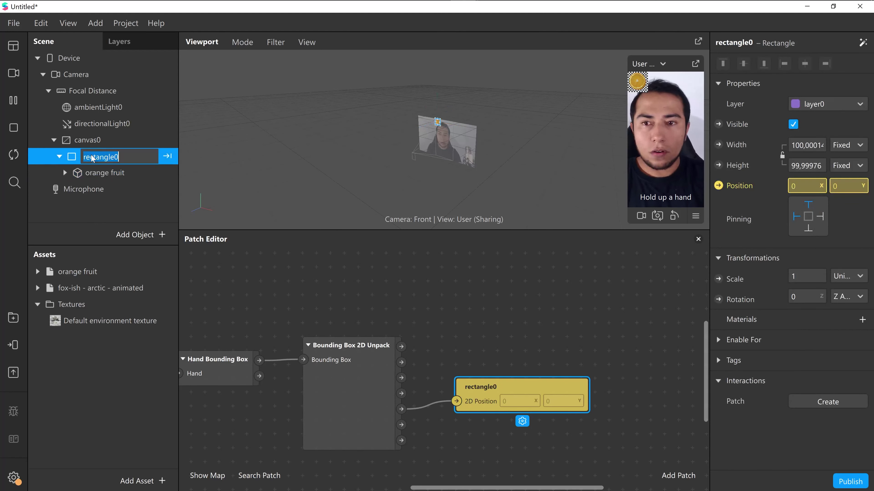
pyautogui.write('orang')
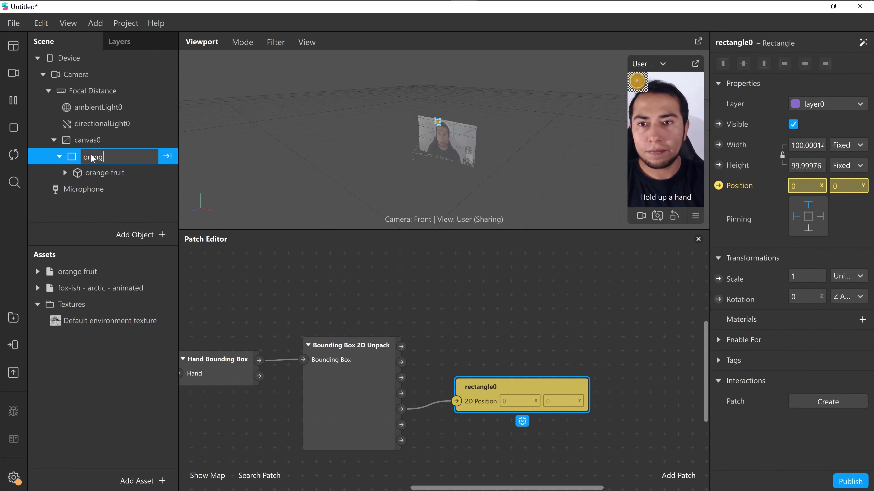
pyautogui.write('e')
pyautogui.press('Return')
pyautogui.click(59, 157)
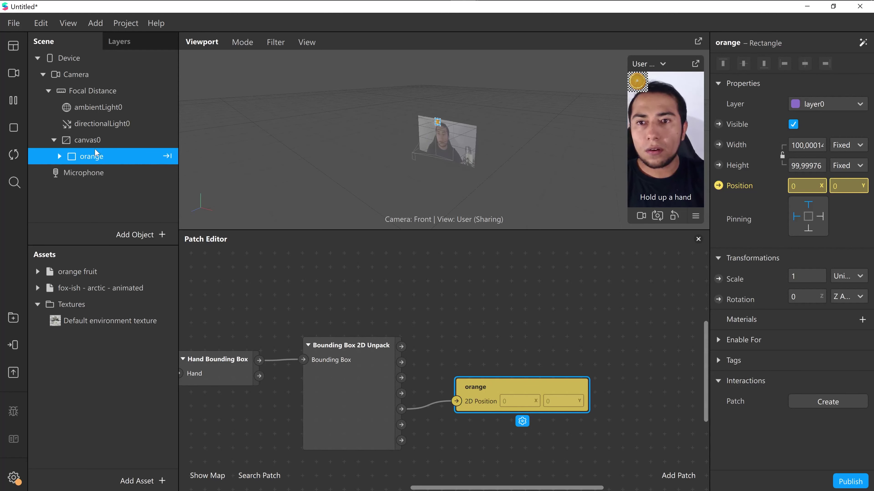
# Step: Add a second rectangle inside canvas0
pyautogui.click(88, 139)
pyautogui.rightClick(93, 142)
pyautogui.moveTo(104, 154)
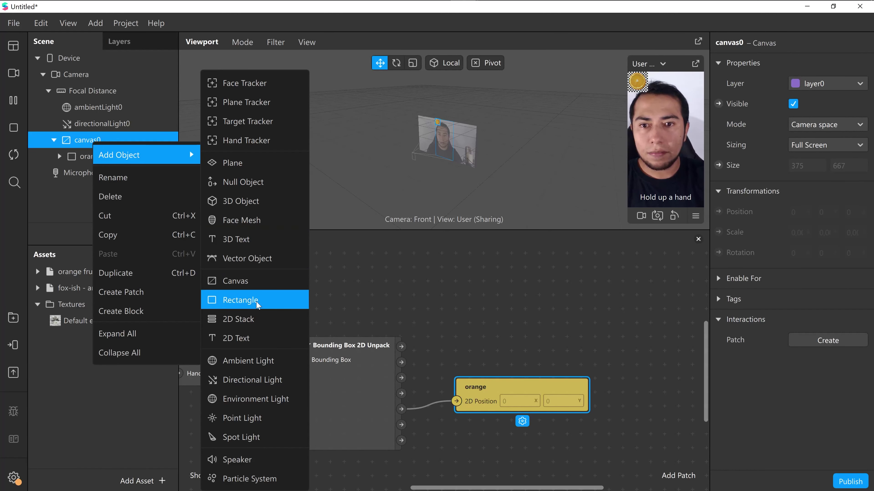
pyautogui.click(262, 301)
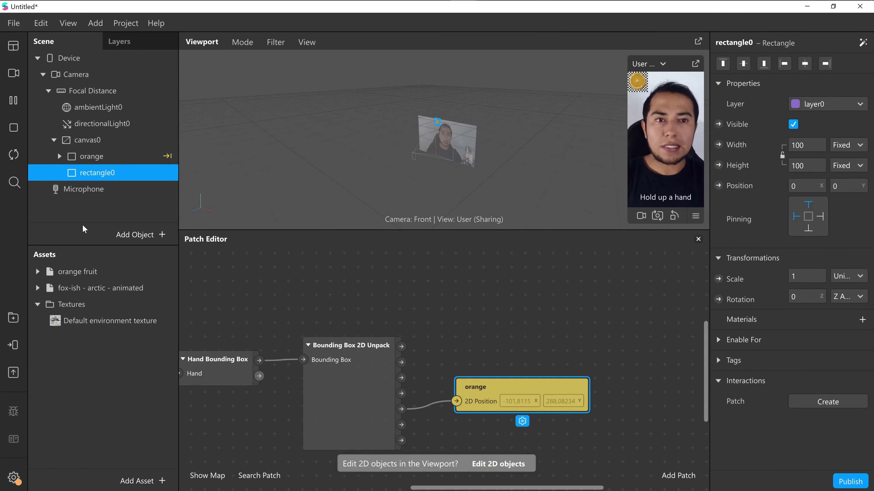
# Step: Enlarge the viewport and move the new rectangle off the orange to about X 198, Y 201
pyautogui.click(91, 156)
pyautogui.scroll(6, 447, 138)
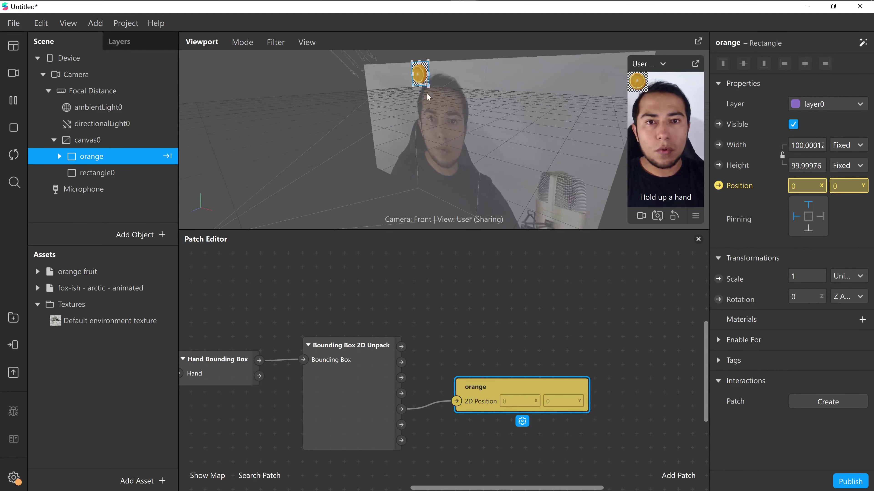
pyautogui.moveTo(453, 231); pyautogui.dragTo(452, 341)
pyautogui.scroll(3, 455, 172)
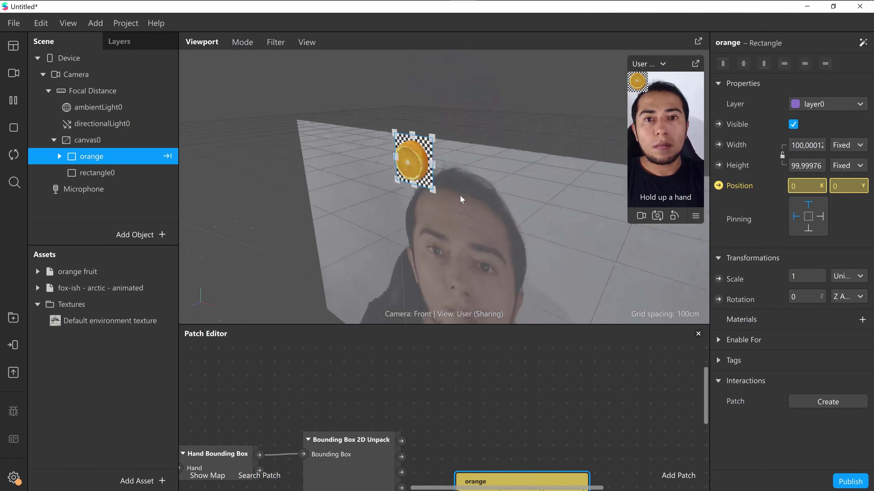
pyautogui.moveTo(460, 200); pyautogui.dragTo(441, 153, button='middle')
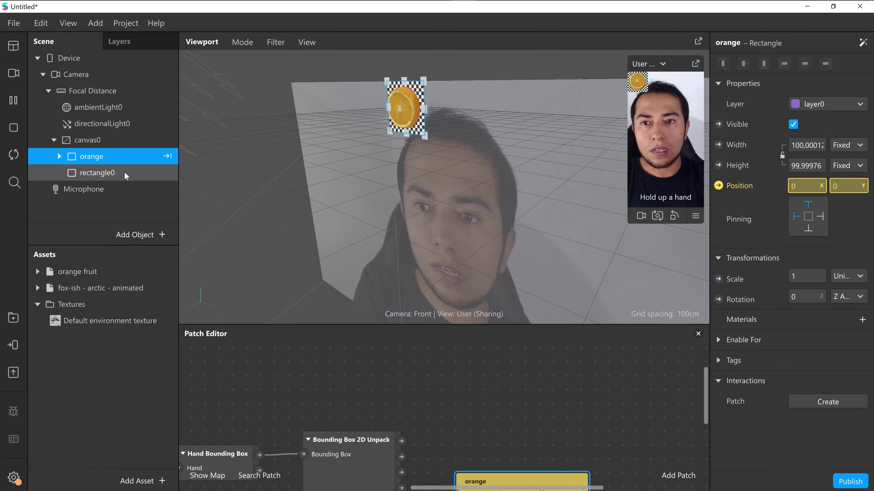
pyautogui.click(415, 104)
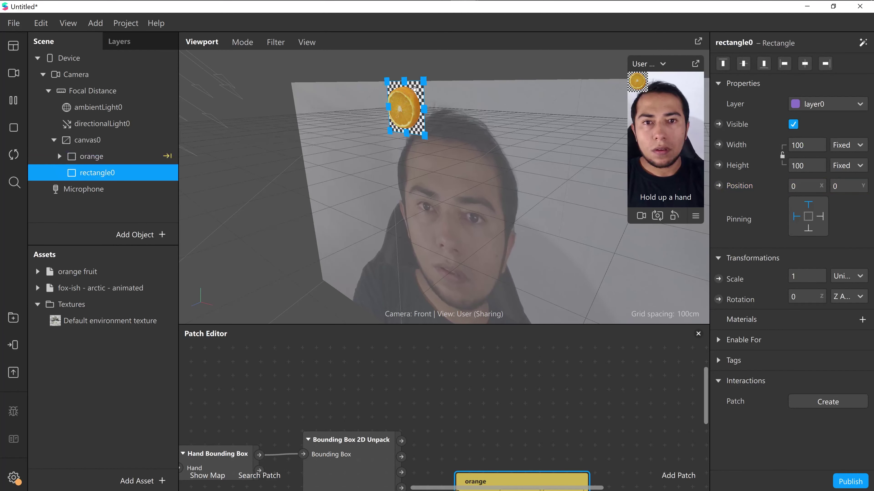
pyautogui.moveTo(414, 89); pyautogui.dragTo(497, 208)
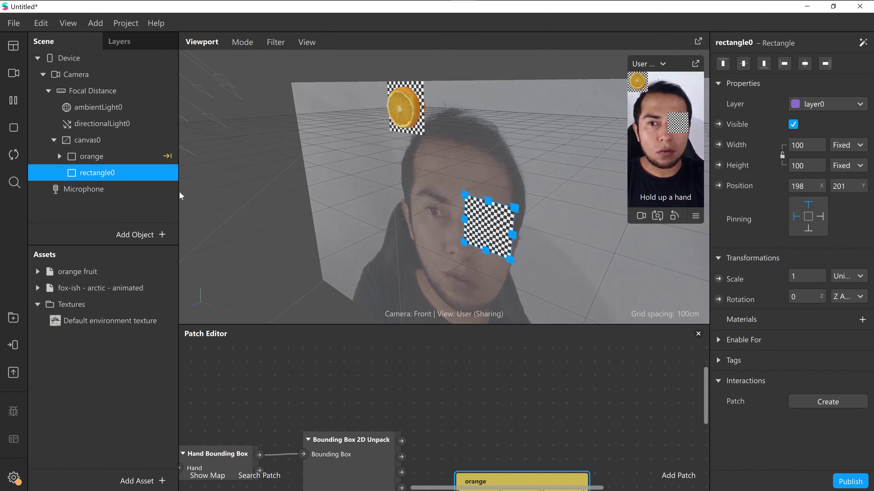
# Step: Rename the new rectangle as fox and move it to about X 137.5, Y 218
pyautogui.rightClick(108, 175)
pyautogui.click(132, 209)
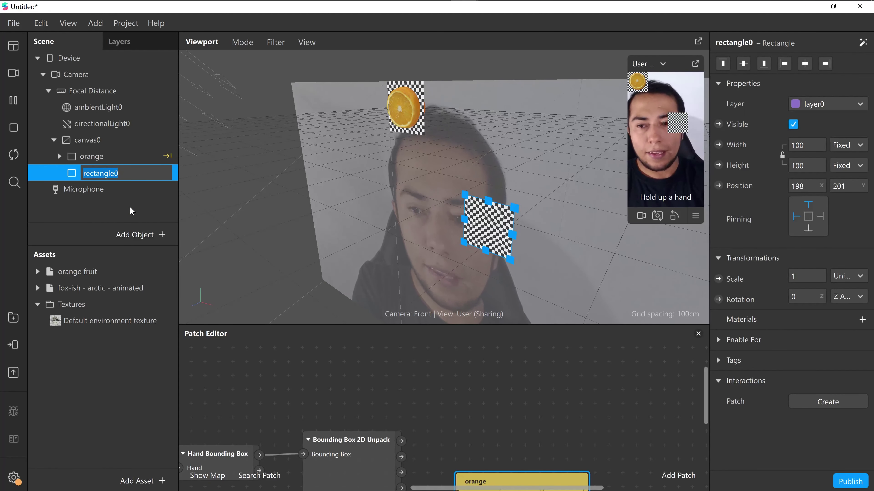
pyautogui.write('fox')
pyautogui.press('Return')
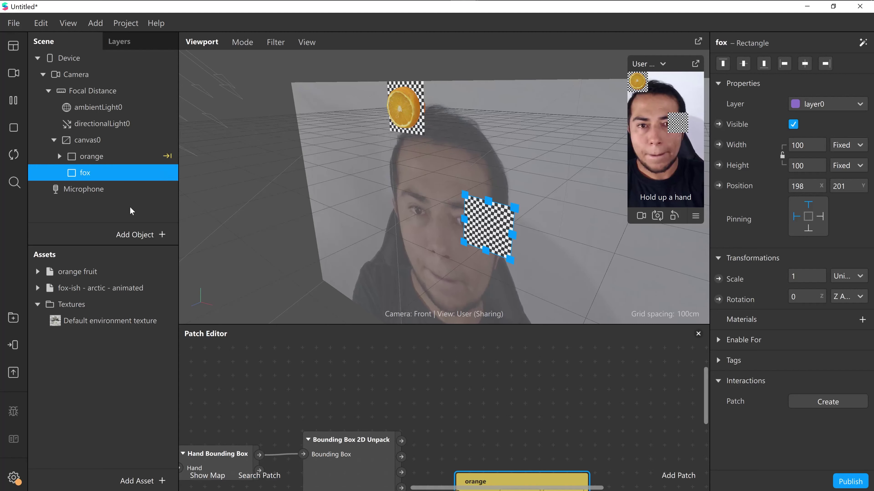
pyautogui.moveTo(497, 229); pyautogui.dragTo(466, 225)
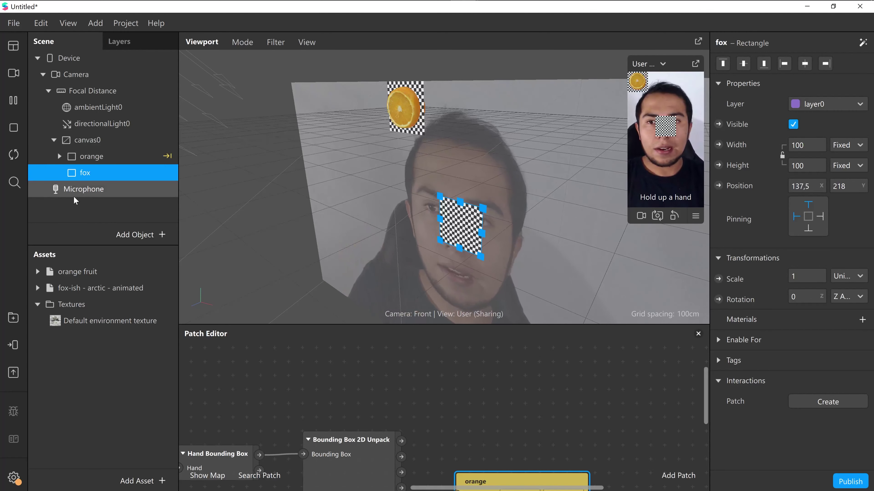
# Step: Nest the fox-ish - arctic - animated asset under the fox rectangle and scale it uniformly to about 93
pyautogui.click(64, 291)
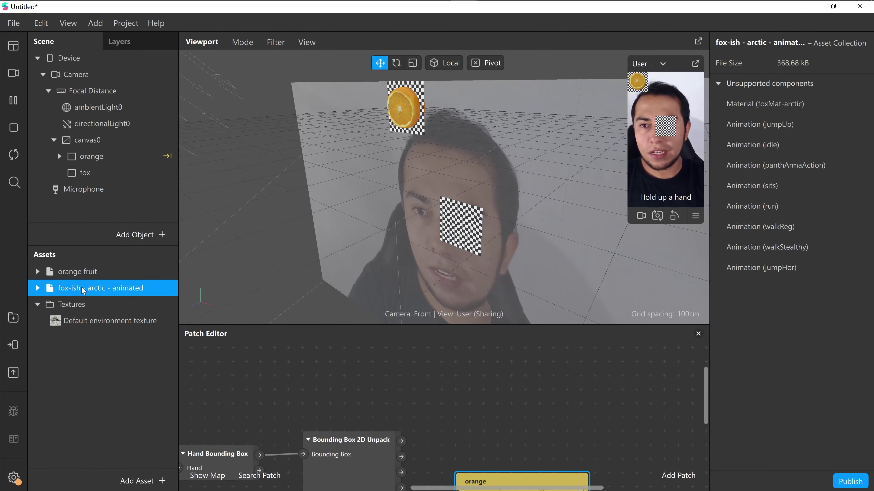
pyautogui.moveTo(82, 290); pyautogui.dragTo(101, 172)
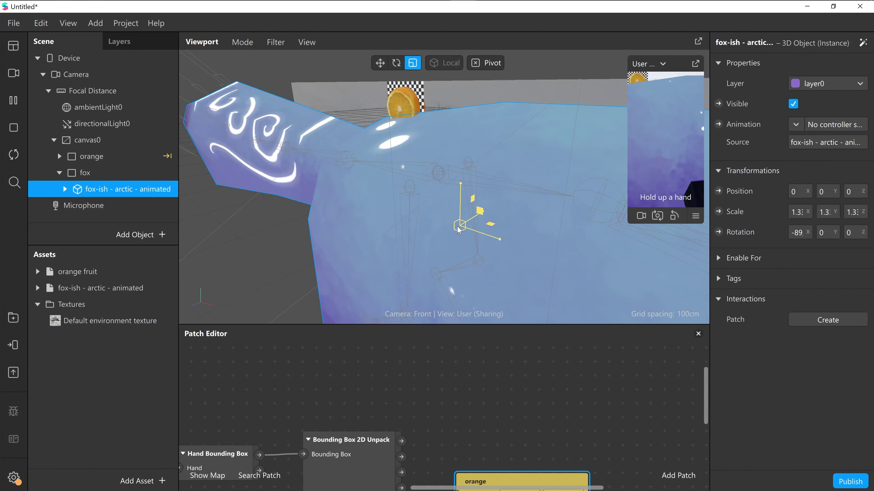
pyautogui.moveTo(459, 230); pyautogui.dragTo(462, 232)
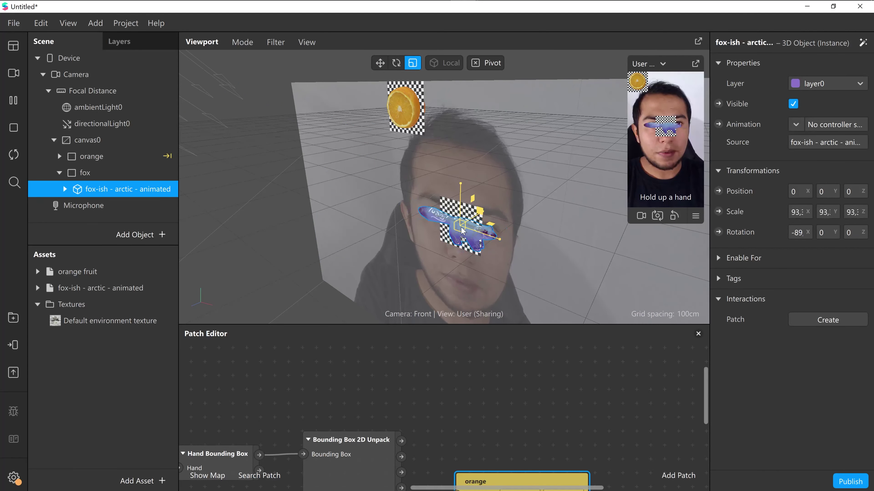
# Step: Rotate the fox model to about -58 on Y and scale it uniformly to about 141
pyautogui.scroll(3, 473, 241)
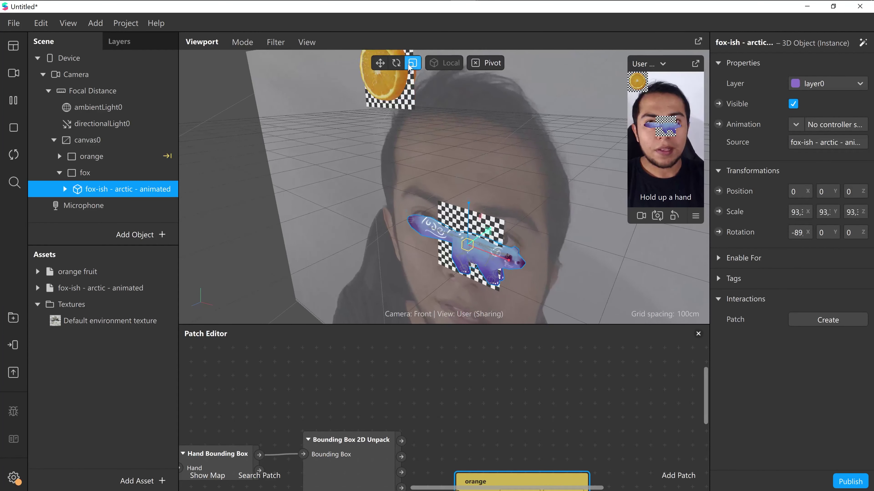
pyautogui.click(396, 63)
pyautogui.moveTo(473, 267); pyautogui.dragTo(453, 265)
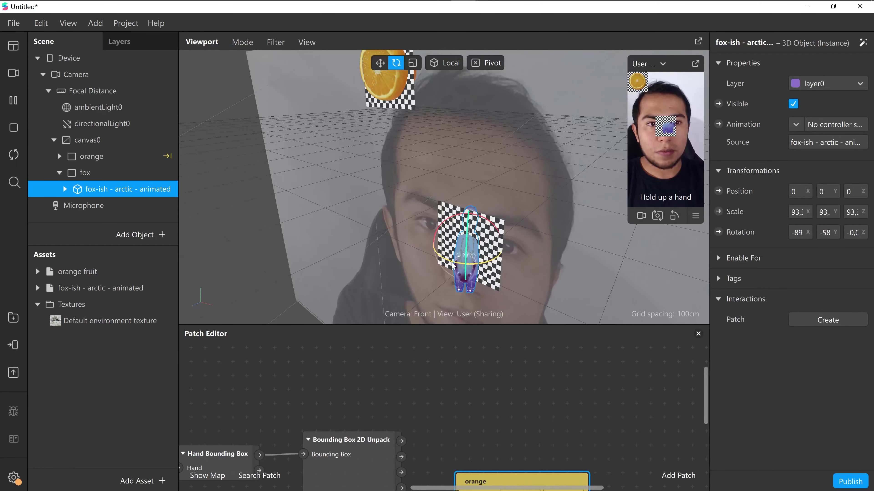
pyautogui.moveTo(516, 283); pyautogui.dragTo(518, 225)
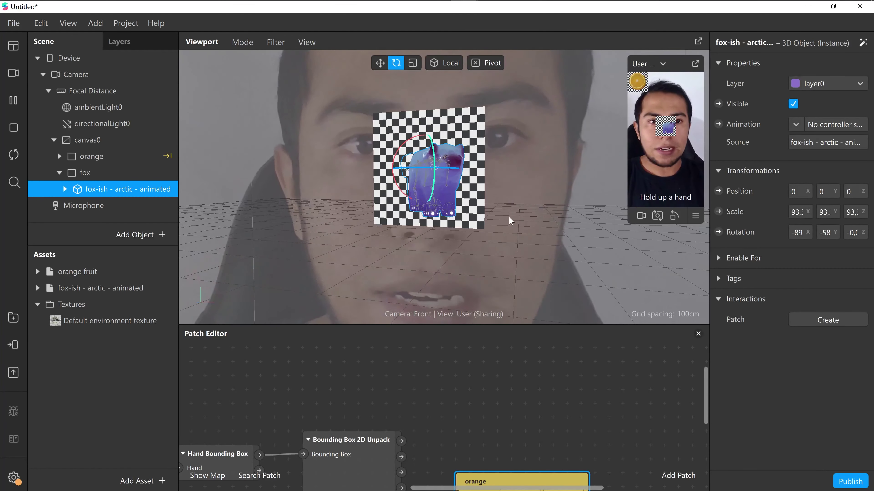
pyautogui.click(412, 63)
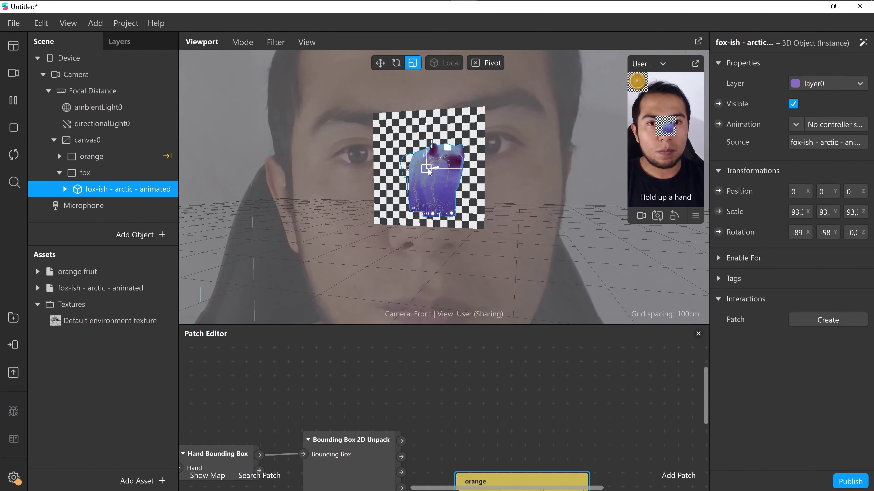
pyautogui.moveTo(429, 171); pyautogui.dragTo(540, 185)
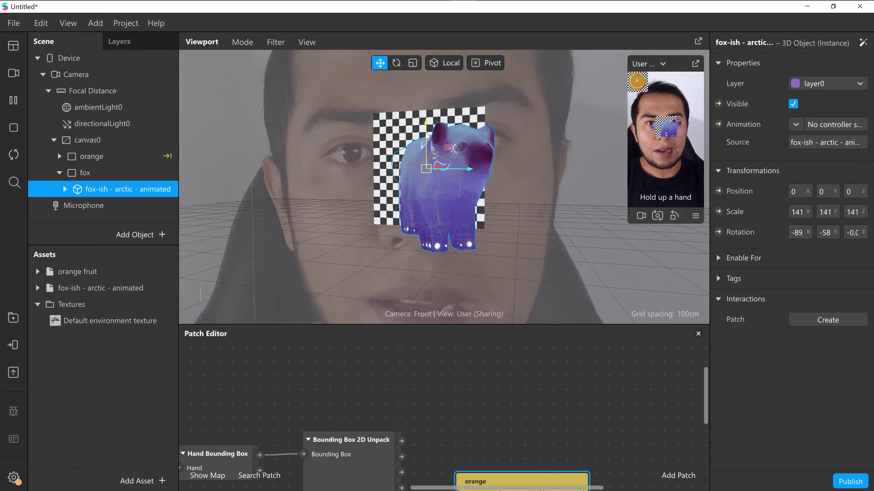
# Step: Switch to global axes, move the fox model to about X -90, Y -67, and enlarge the docked preview
pyautogui.moveTo(427, 136); pyautogui.dragTo(426, 207)
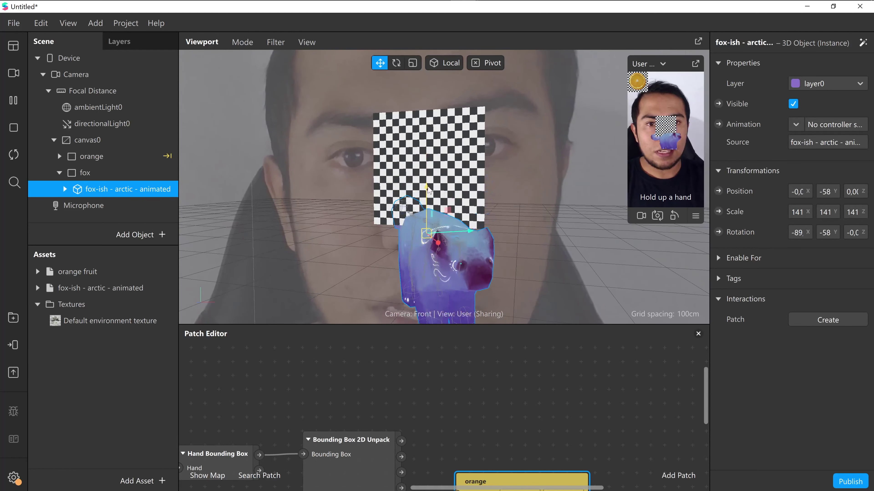
pyautogui.click(443, 68)
pyautogui.moveTo(459, 242); pyautogui.dragTo(355, 219)
pyautogui.moveTo(393, 253); pyautogui.dragTo(385, 252)
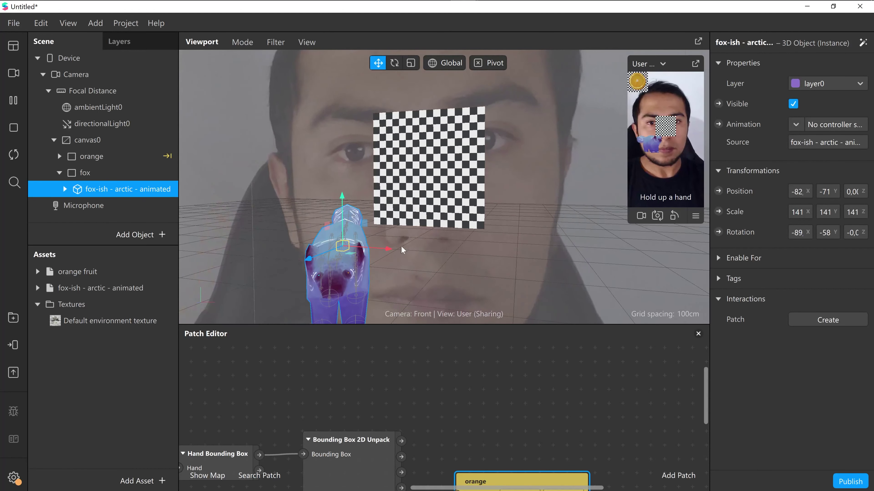
pyautogui.moveTo(342, 220); pyautogui.dragTo(574, 319)
pyautogui.scroll(-3, 300, 296)
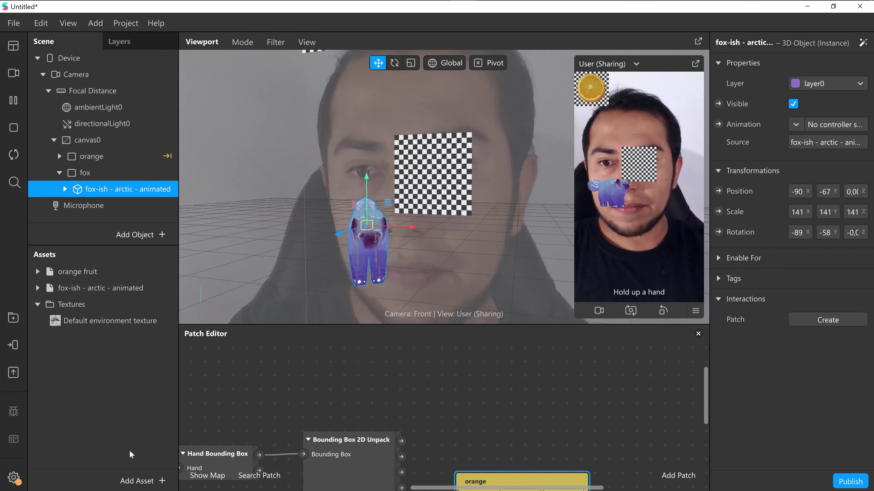
# Step: Create a new material asset and name it oclu
pyautogui.click(148, 480)
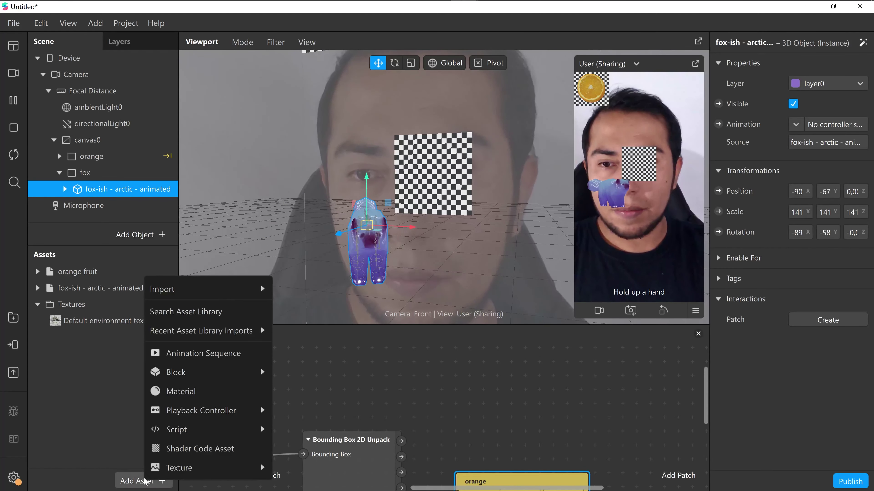
pyautogui.click(201, 392)
pyautogui.doubleClick(102, 322)
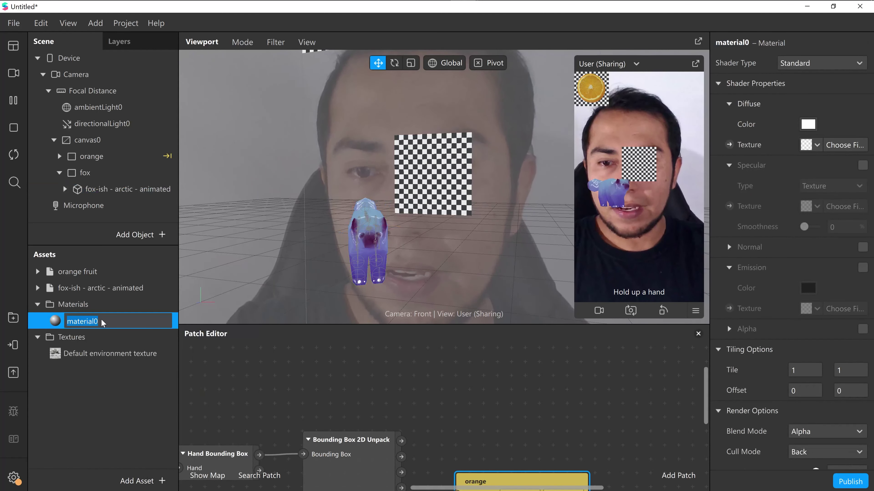
pyautogui.write('oclu')
pyautogui.press('Return')
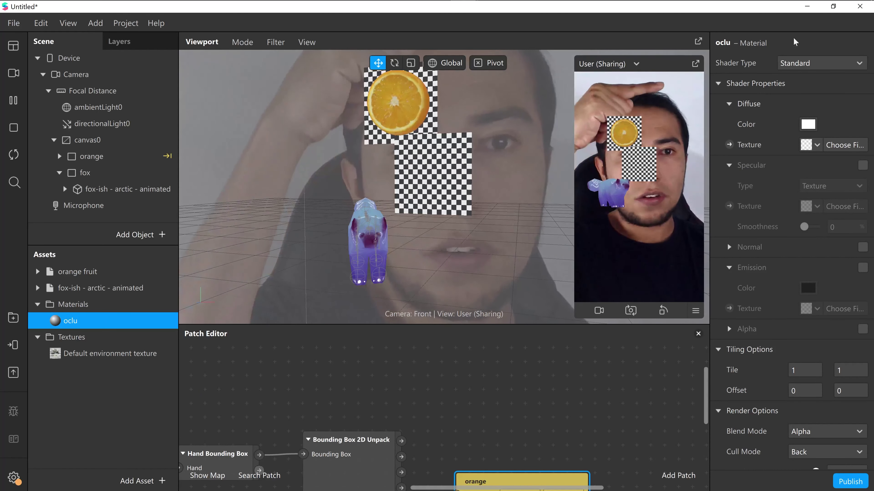
# Step: Set the oclu material's shader type to Flat and its blend mode to Multiply
pyautogui.click(796, 64)
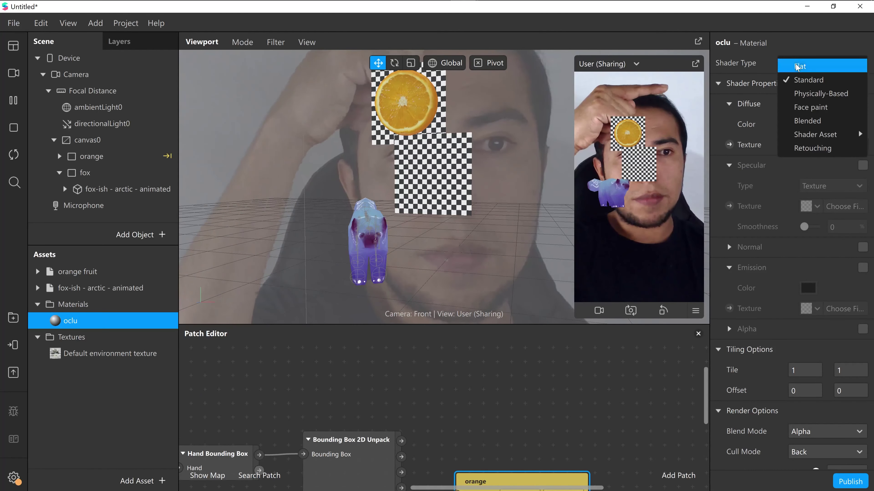
pyautogui.click(807, 70)
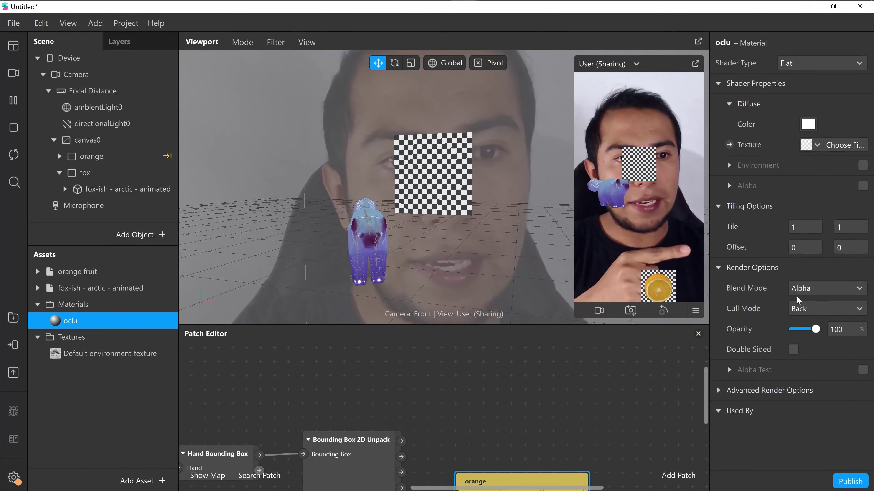
pyautogui.click(817, 288)
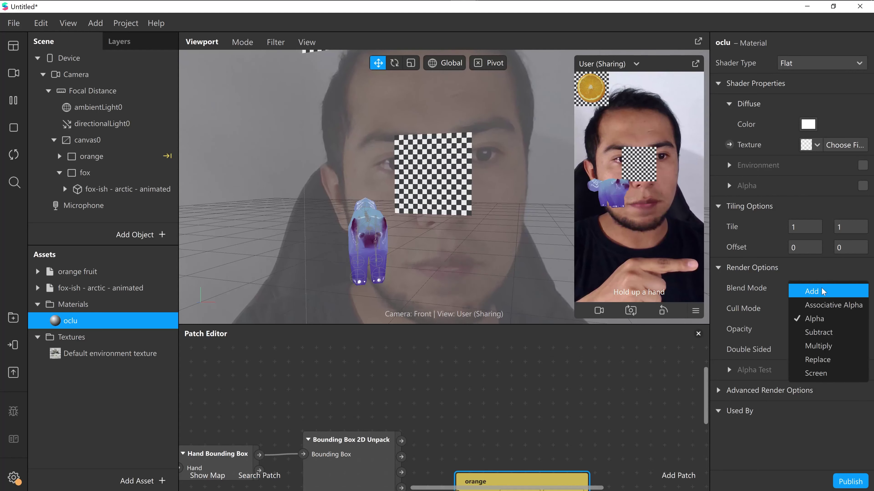
pyautogui.click(818, 347)
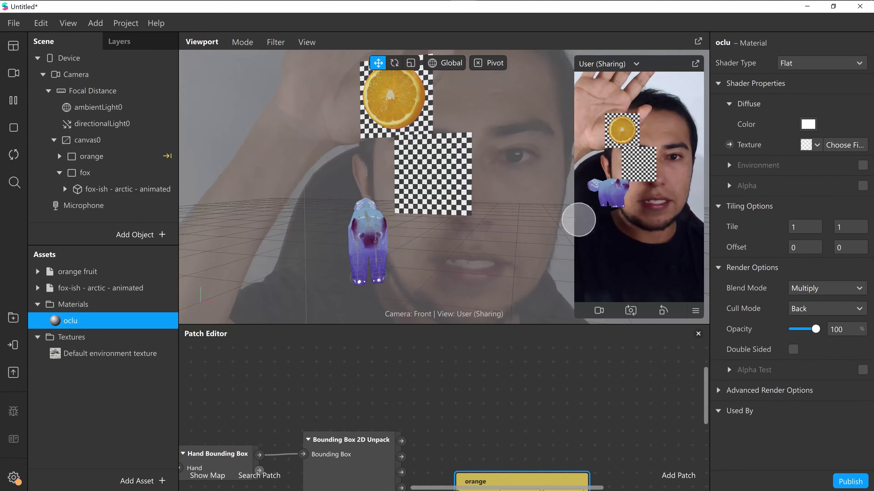
# Step: Assign the existing oclu material to the orange rectangle
pyautogui.click(59, 157)
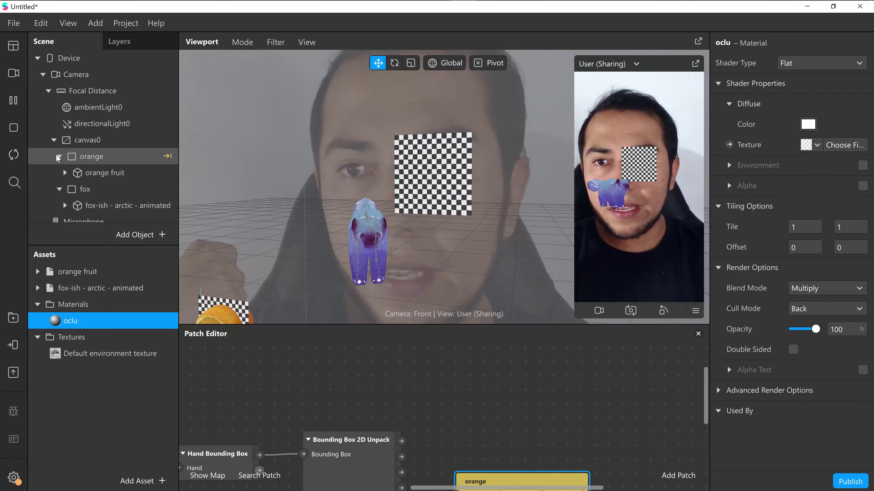
pyautogui.click(86, 157)
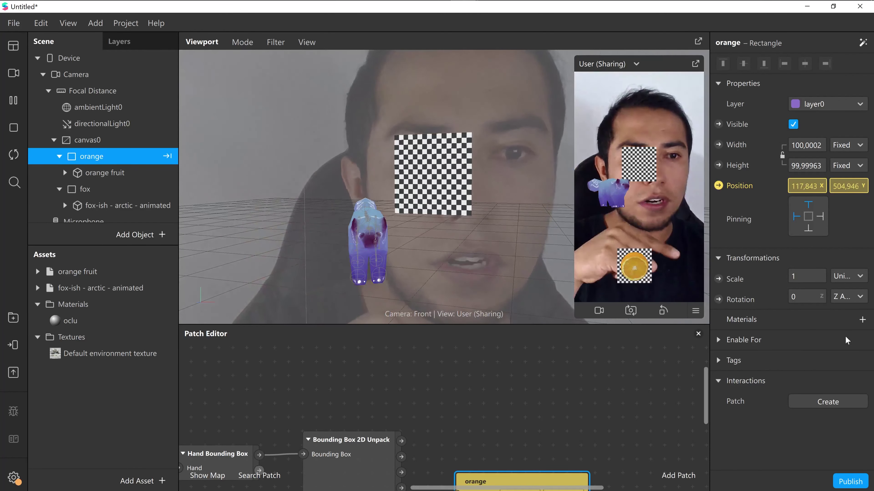
pyautogui.click(862, 319)
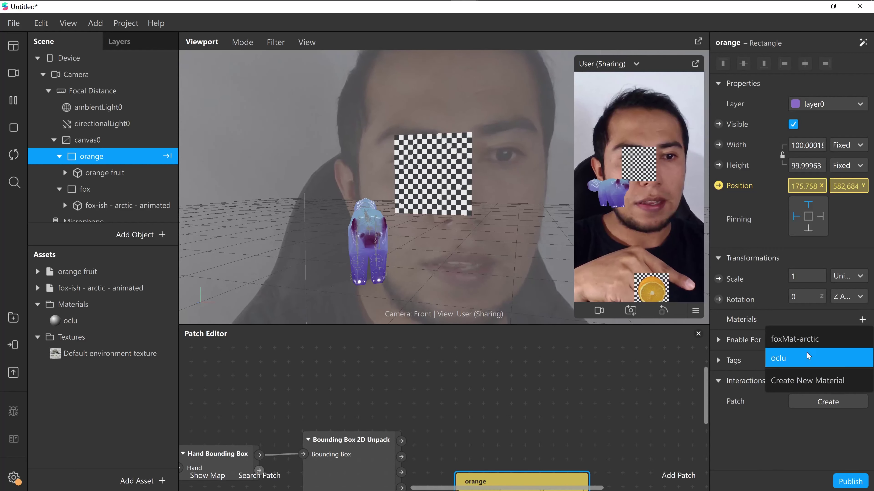
pyautogui.click(803, 358)
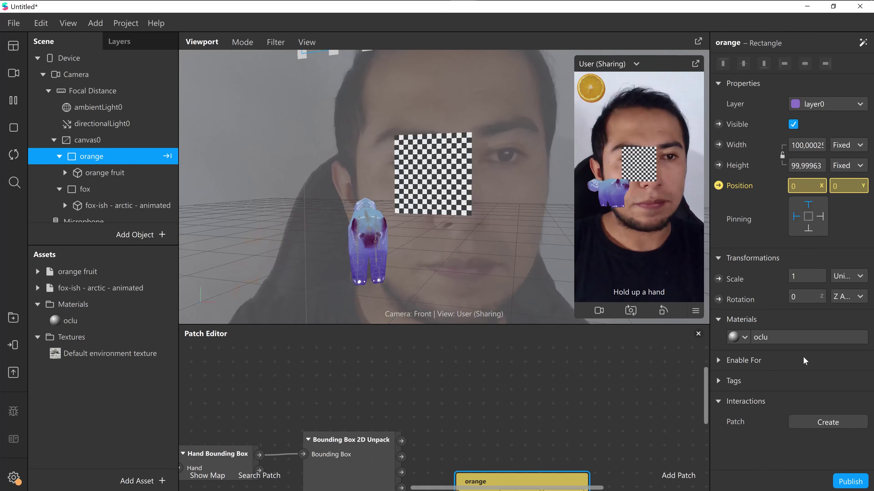
pyautogui.scroll(-1, 510, 391)
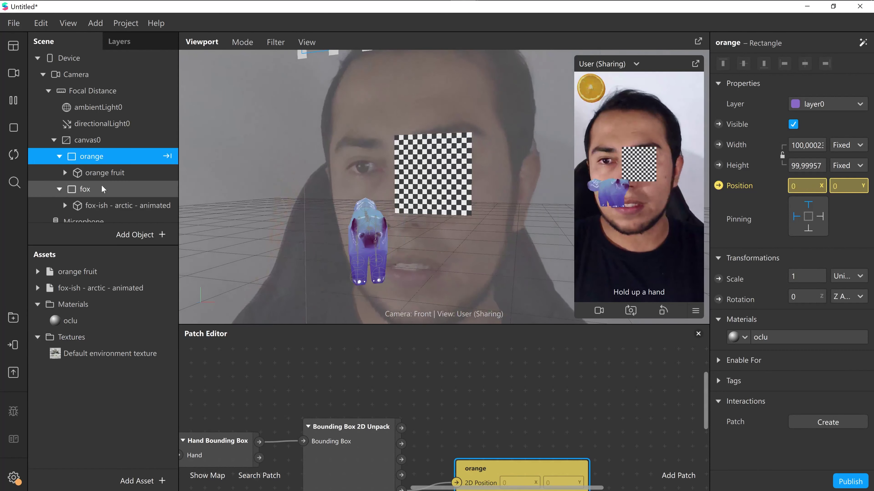
# Step: Create a new material on the fox rectangle and rename it collider fox
pyautogui.click(101, 189)
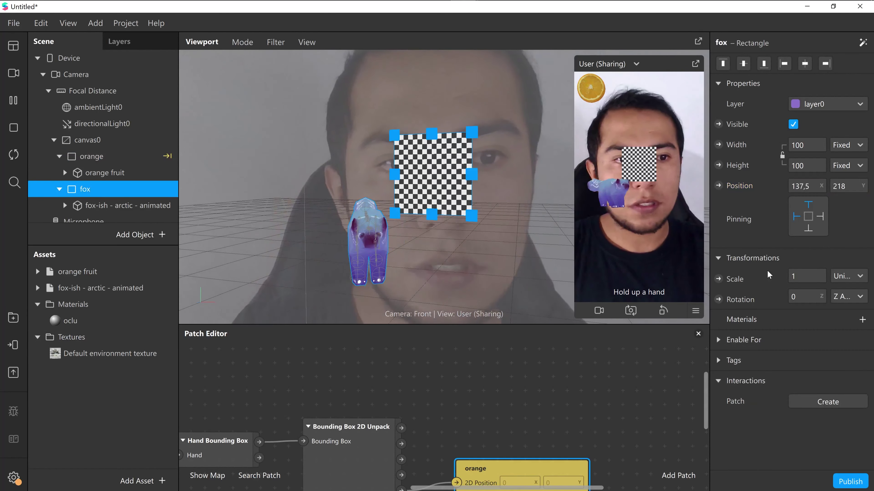
pyautogui.click(860, 320)
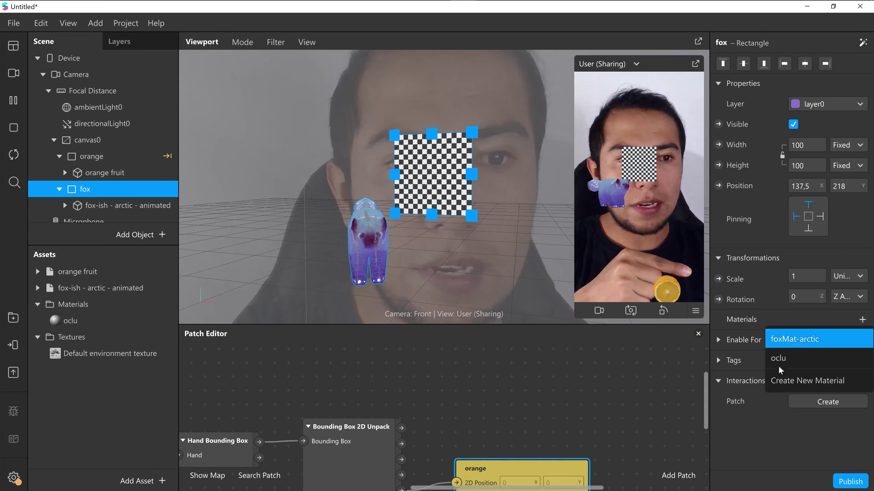
pyautogui.click(787, 381)
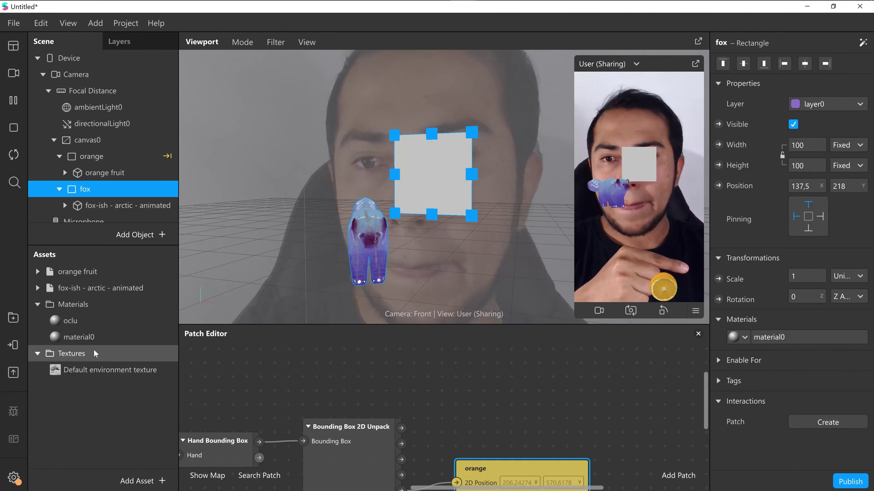
pyautogui.click(89, 343)
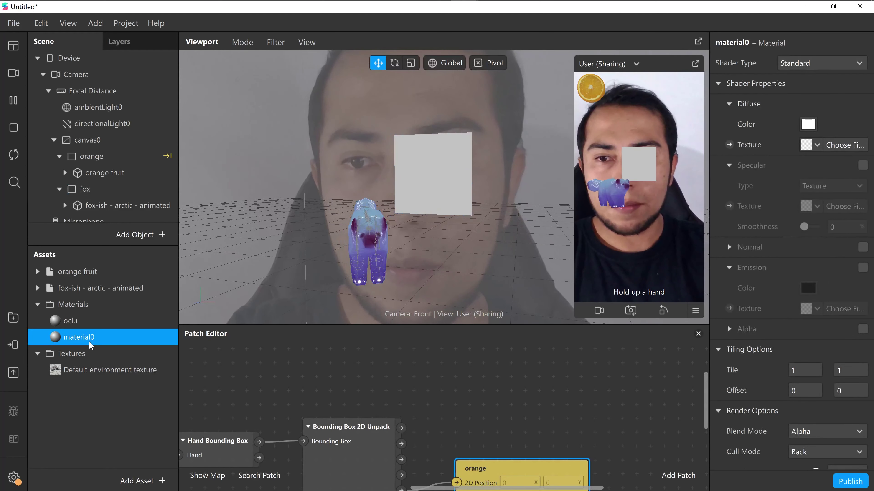
pyautogui.click(89, 342)
pyautogui.press('BackSpace')
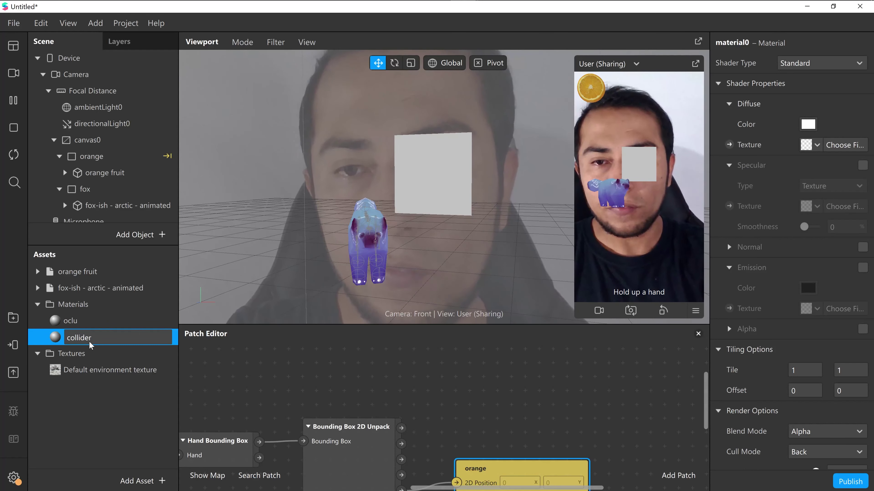
pyautogui.press('Return')
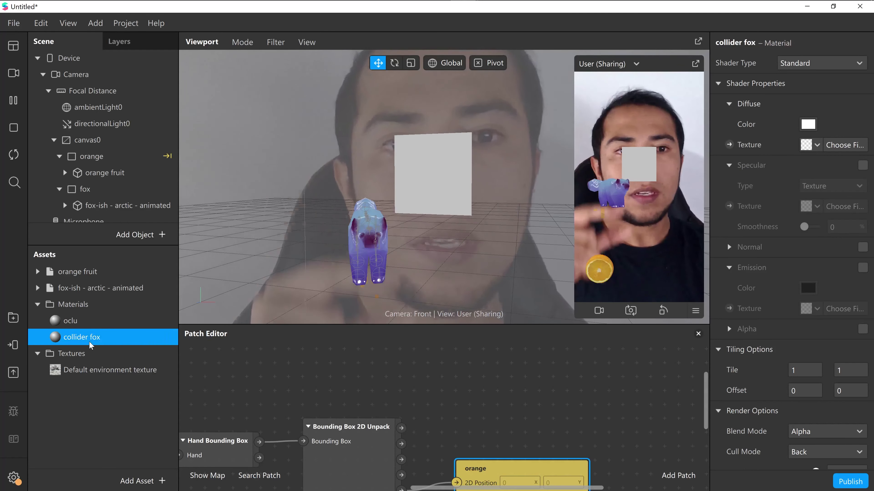
# Step: Set the collider fox material's diffuse color to light green and its shader type to Flat
pyautogui.click(807, 124)
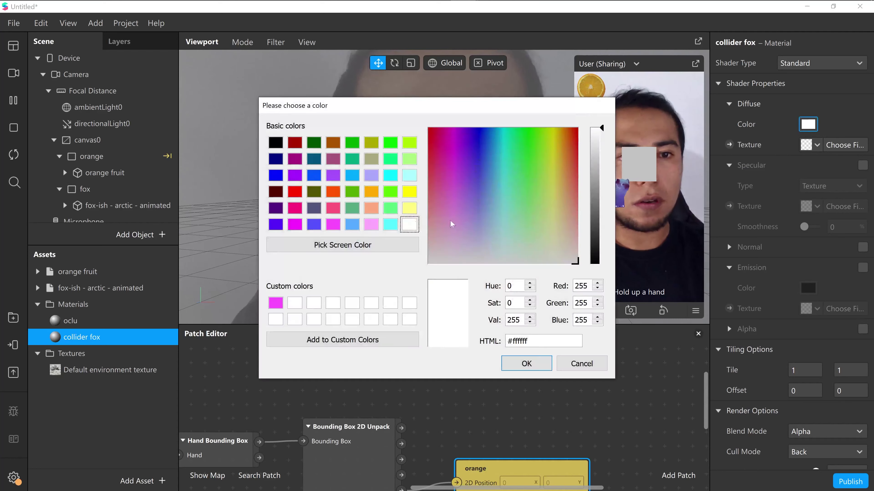
pyautogui.click(389, 142)
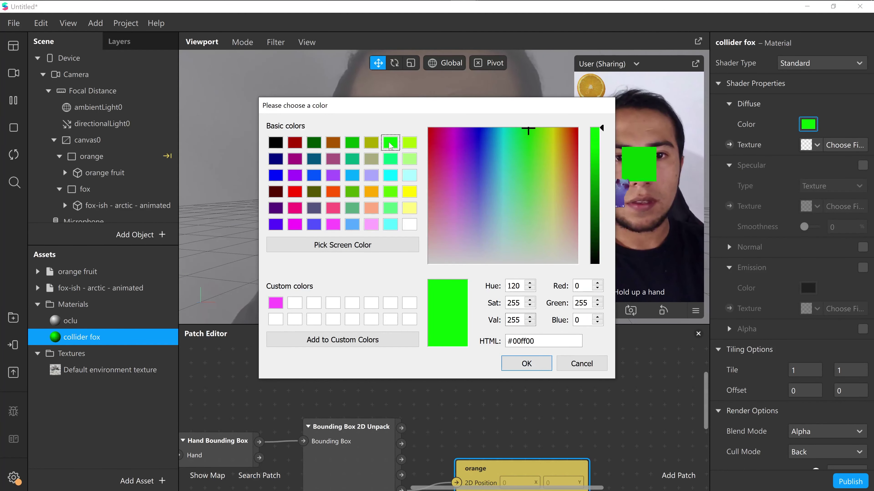
pyautogui.click(407, 163)
pyautogui.click(526, 364)
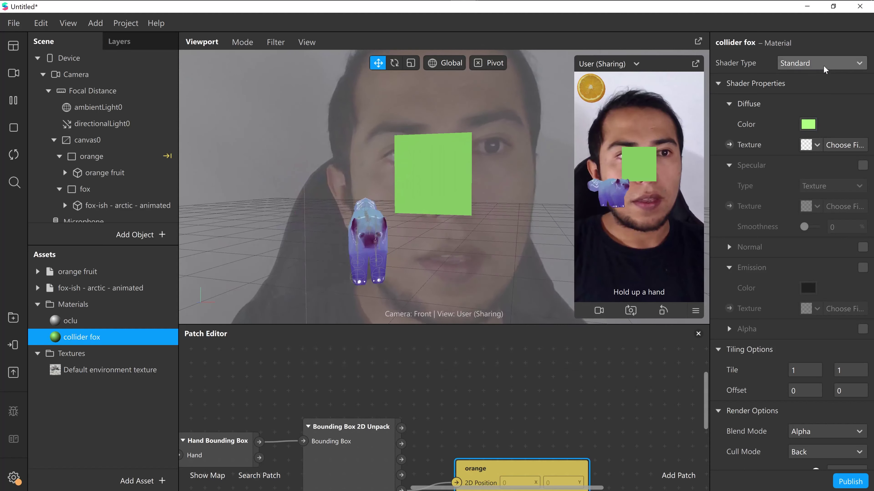
pyautogui.click(817, 64)
pyautogui.click(815, 66)
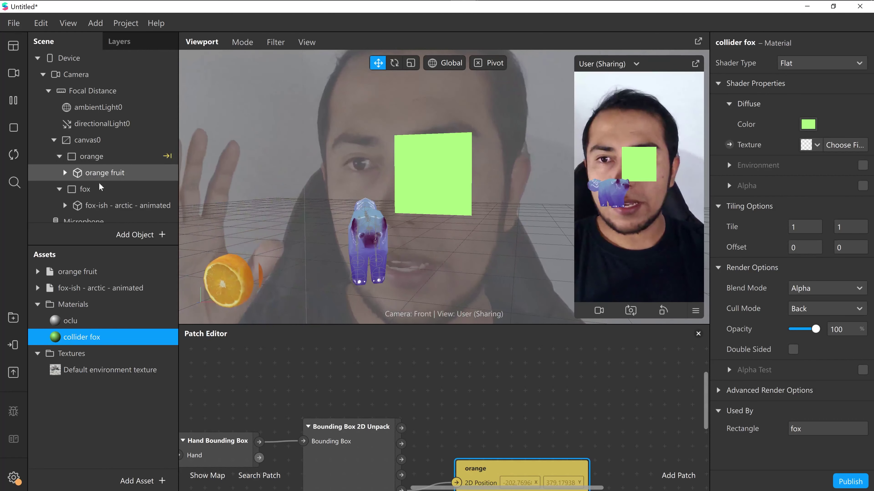
# Step: Move the fox rectangle to about X 167, Y 325, and enlarge the Patch Editor
pyautogui.click(86, 189)
pyautogui.moveTo(446, 182); pyautogui.dragTo(454, 262)
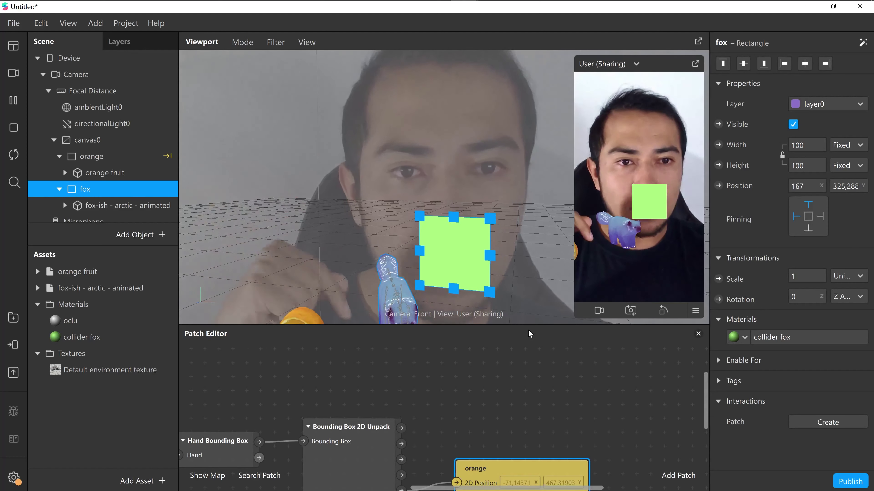
pyautogui.moveTo(521, 327); pyautogui.dragTo(517, 166)
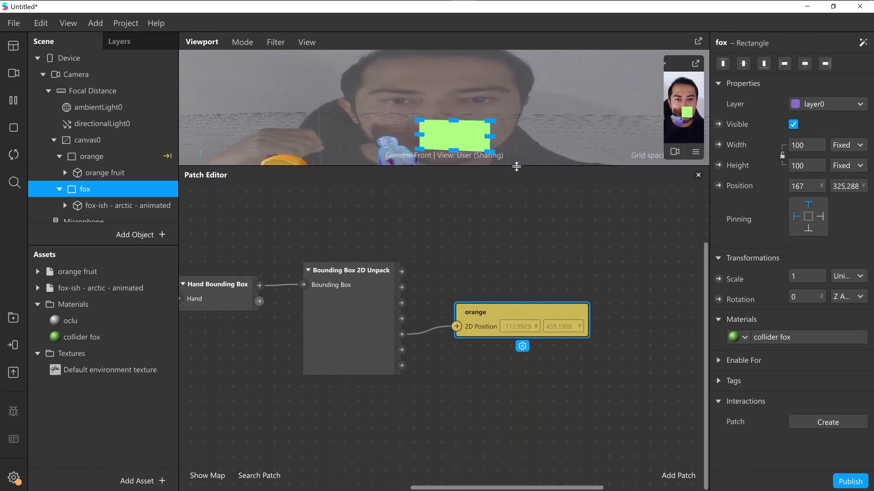
pyautogui.moveTo(509, 488); pyautogui.dragTo(535, 488)
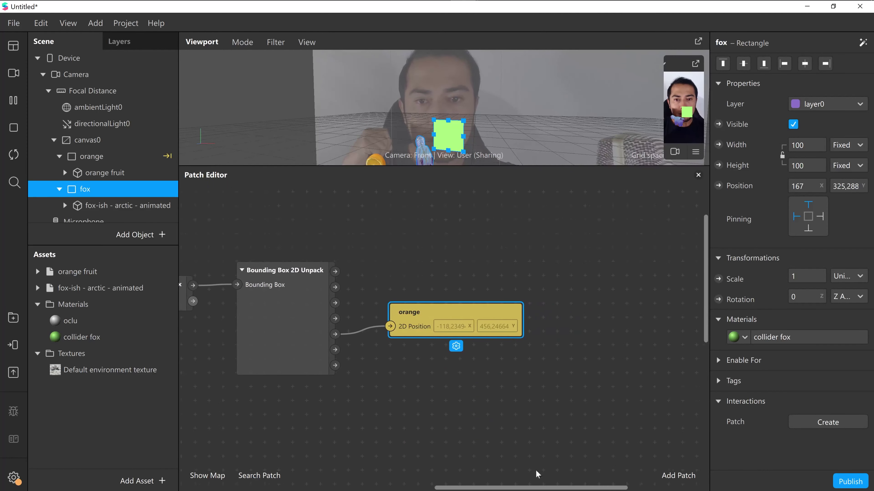
pyautogui.scroll(2, 447, 322)
pyautogui.moveTo(426, 354); pyautogui.dragTo(441, 354)
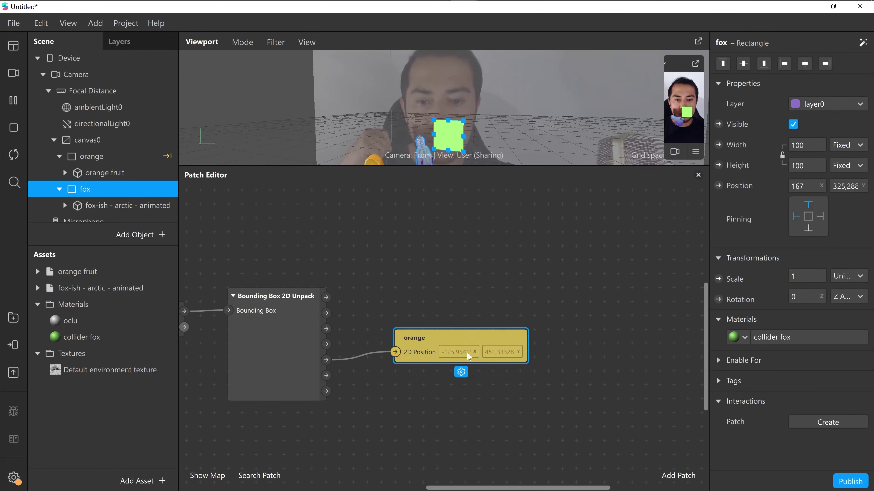
# Step: Add an Unpack patch, move the orange patch lower, and place Unpack above it beside Bounding Box 2D Unpack
pyautogui.doubleClick(421, 309)
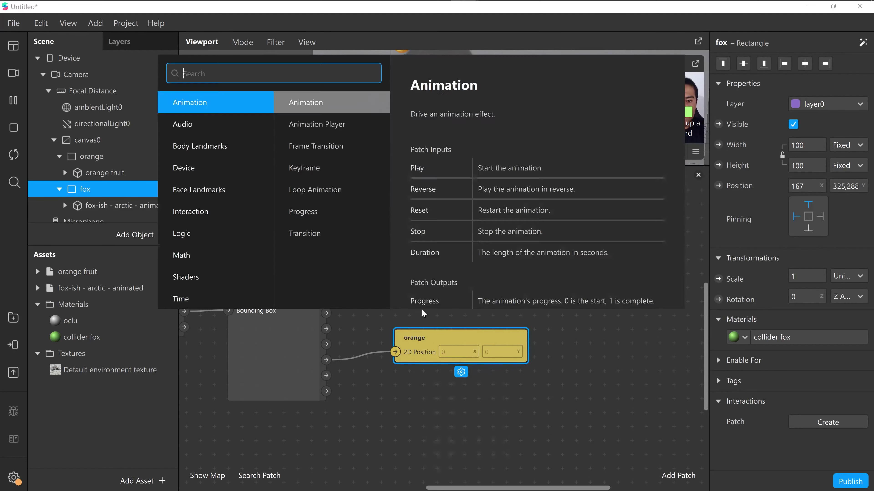
pyautogui.write('un')
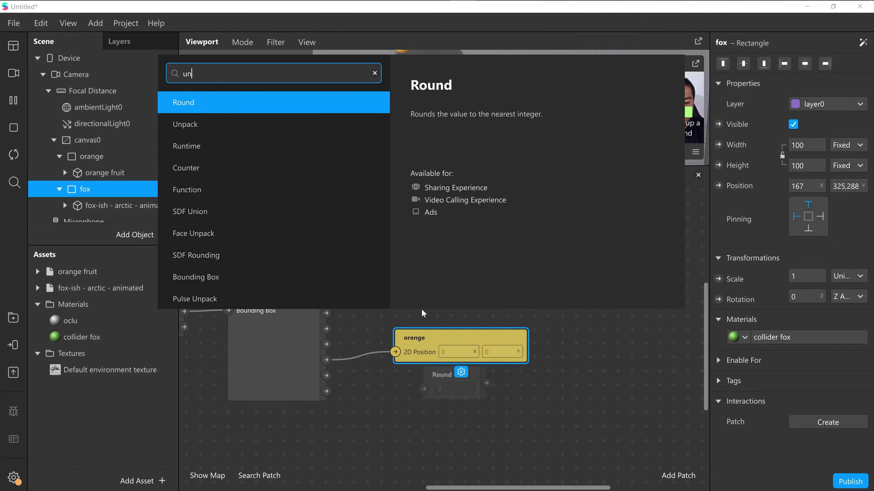
pyautogui.press('Down')
pyautogui.press('Return')
pyautogui.moveTo(454, 347); pyautogui.dragTo(470, 408)
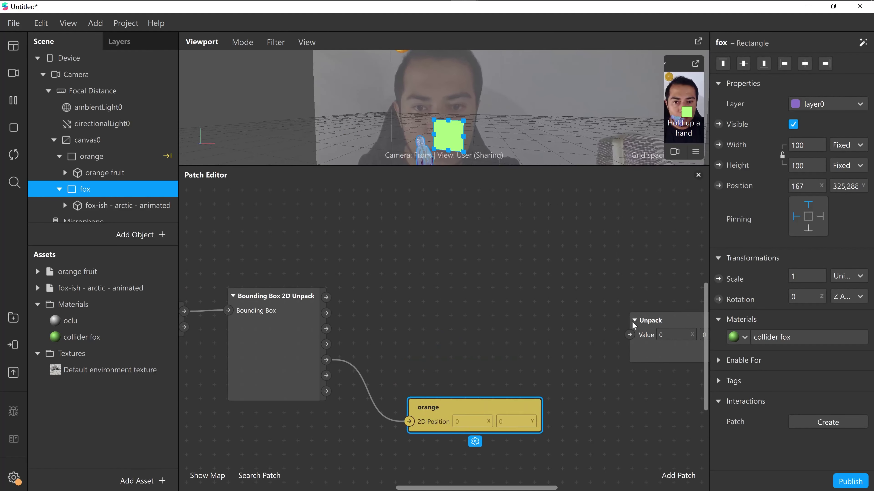
pyautogui.moveTo(654, 320); pyautogui.dragTo(418, 303)
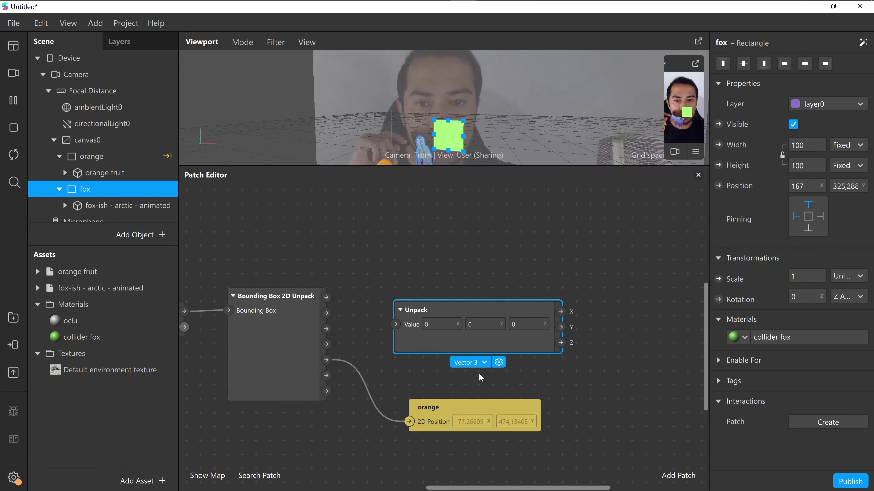
# Step: Set the Unpack patch to Vector 2 and feed its Value from the bounding box output that drives the orange position
pyautogui.click(467, 365)
pyautogui.click(481, 380)
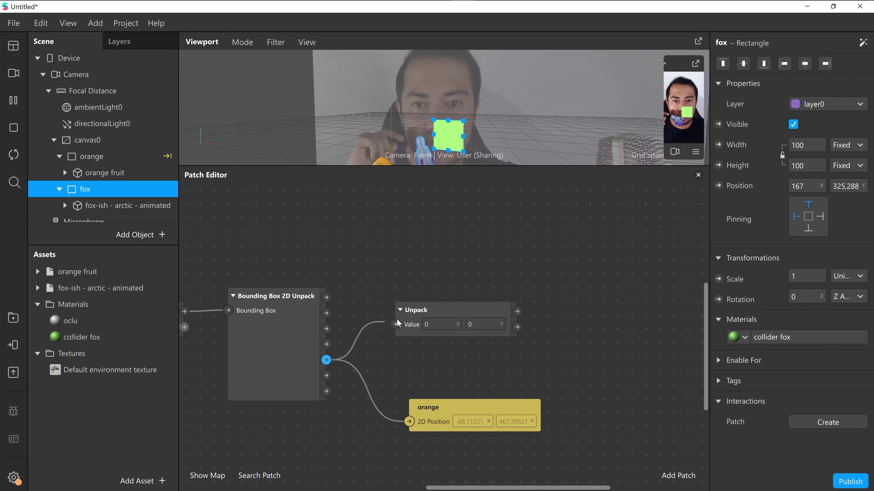
pyautogui.moveTo(397, 320); pyautogui.dragTo(398, 324)
pyautogui.click(457, 310)
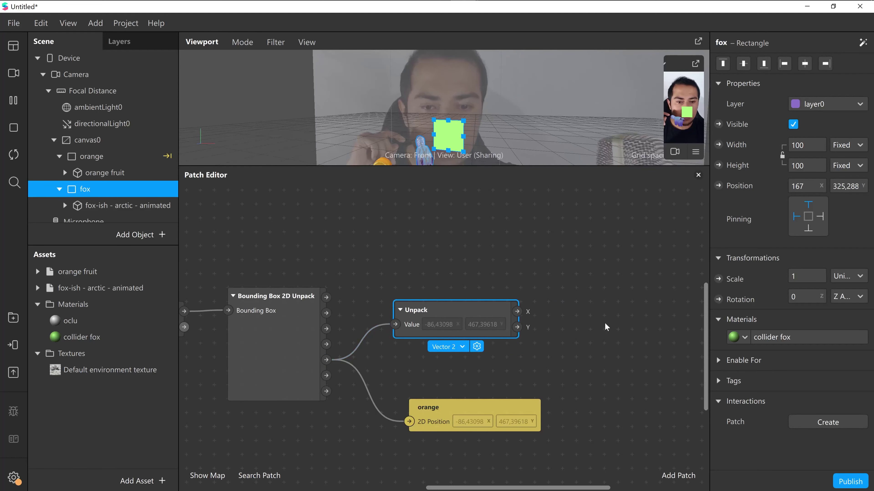
# Step: Add two Equals patches and stack them one above the other to the right of the Unpack patch
pyautogui.hscroll(3, 553, 269)
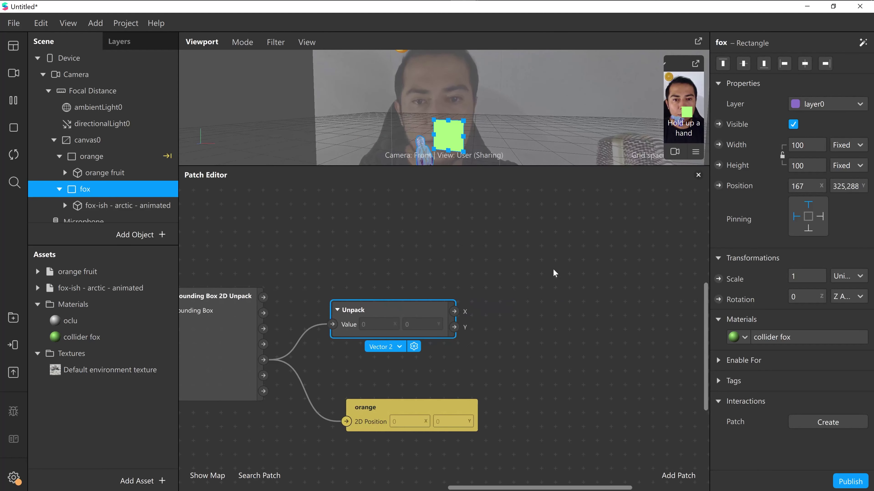
pyautogui.rightClick(552, 265)
pyautogui.write('equ')
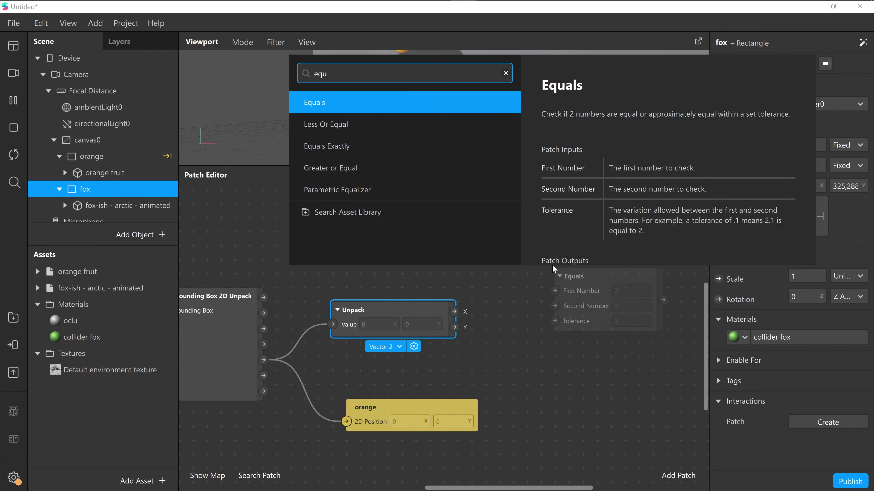
pyautogui.press('Return')
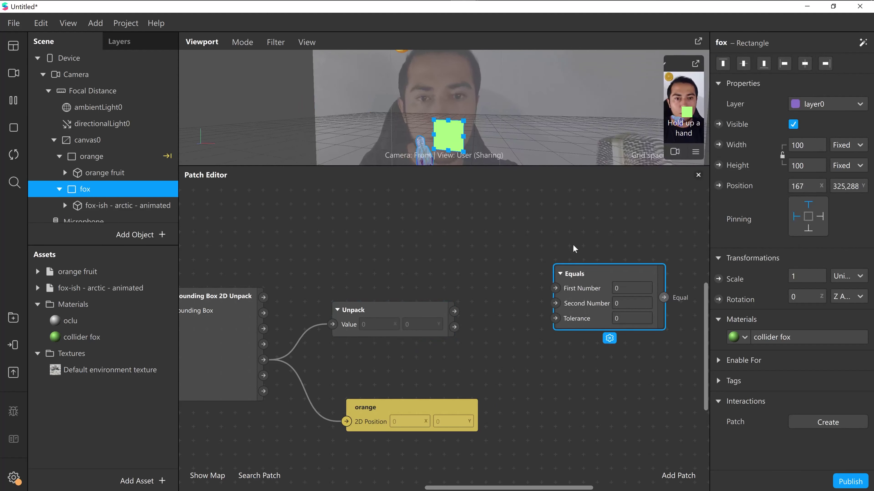
pyautogui.rightClick(560, 358)
pyautogui.write('equ')
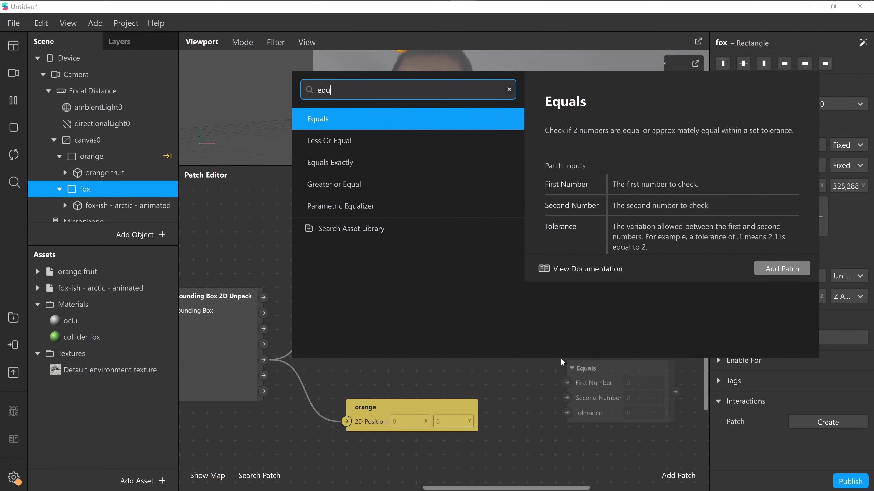
pyautogui.press('Return')
pyautogui.moveTo(592, 369); pyautogui.dragTo(566, 296)
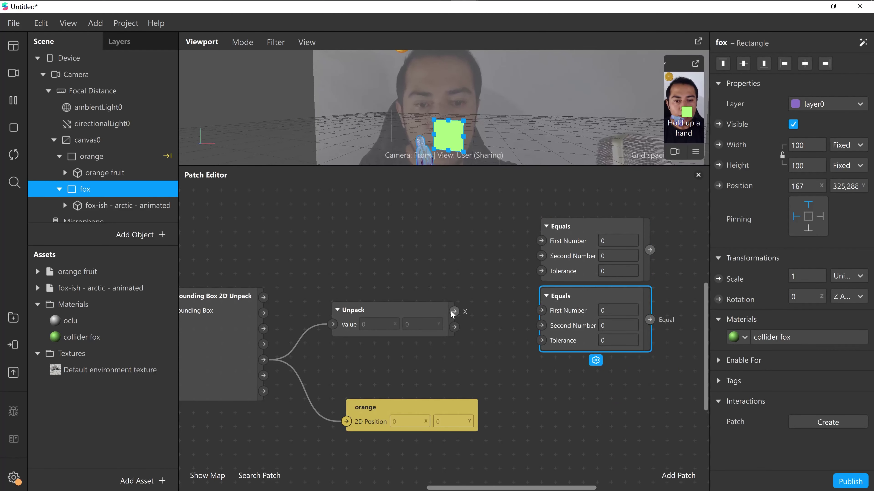
# Step: Connect Unpack's X to the upper Equals patch's Second Number and its Y to the lower Equals patch's Second Number
pyautogui.moveTo(453, 312); pyautogui.dragTo(492, 288)
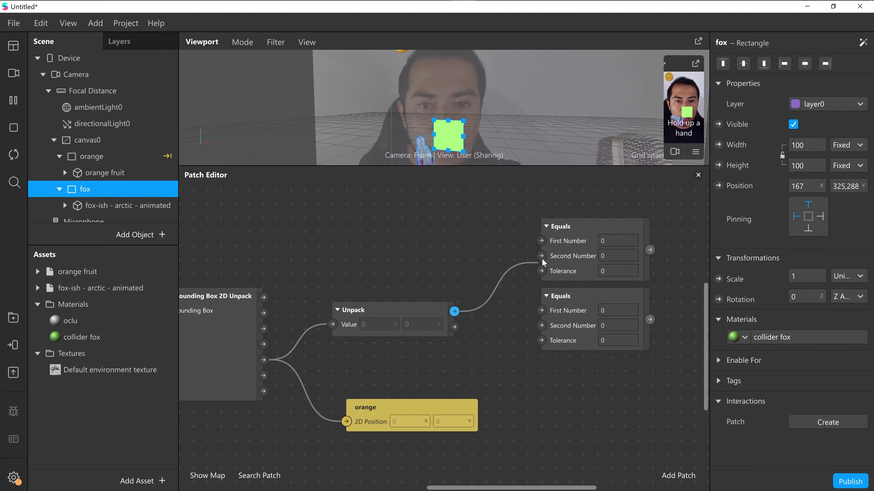
pyautogui.moveTo(543, 258); pyautogui.dragTo(541, 255)
pyautogui.moveTo(455, 327); pyautogui.dragTo(542, 325)
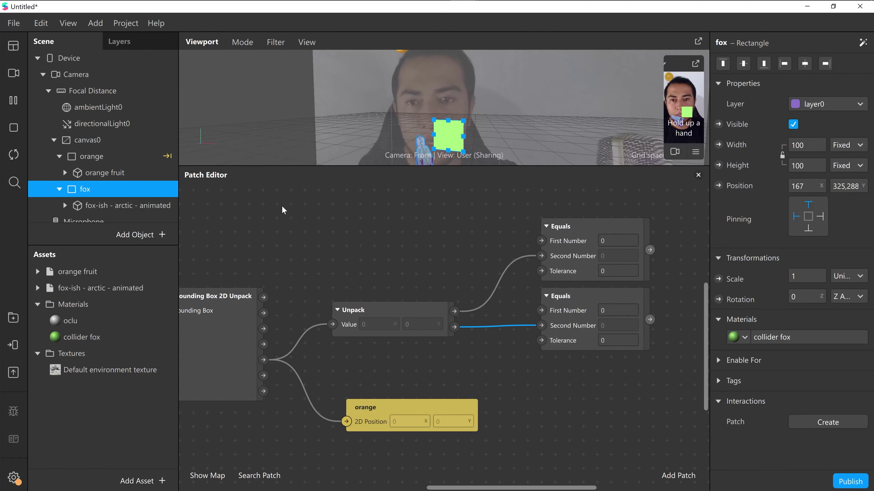
# Step: Add a Transition patch and place it above the Unpack patch
pyautogui.moveTo(290, 220); pyautogui.dragTo(290, 263)
pyautogui.rightClick(289, 260)
pyautogui.write('tran')
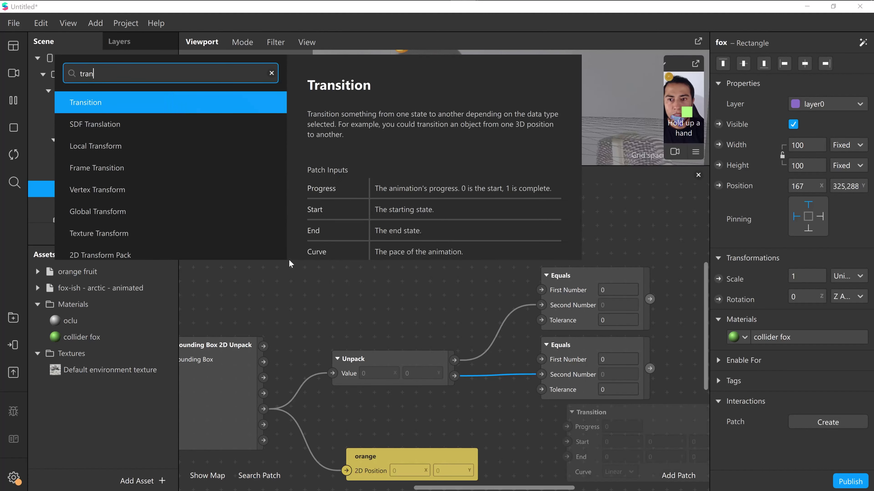
pyautogui.press('Return')
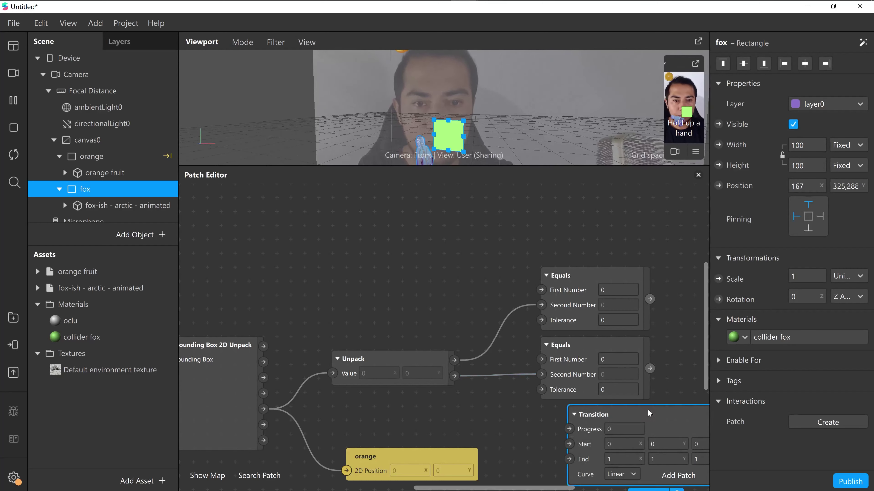
pyautogui.moveTo(677, 408); pyautogui.dragTo(358, 215)
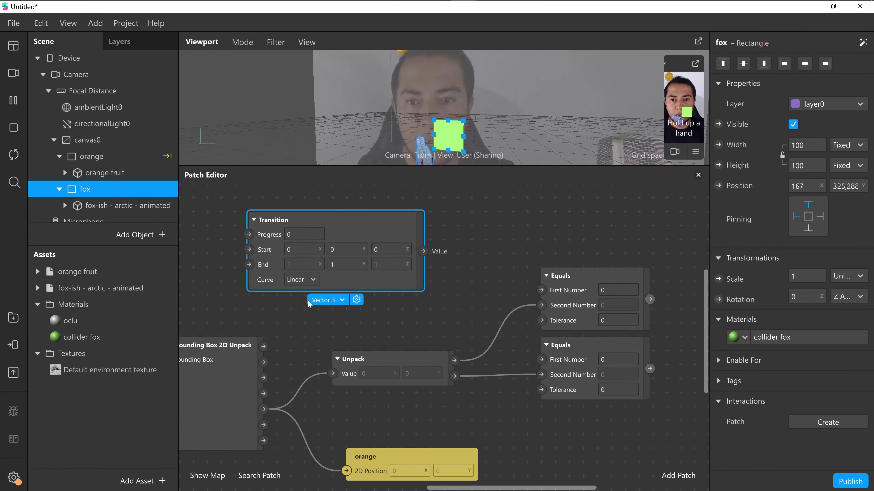
# Step: Set the Transition patch to Vector 2 and shift it left to leave room beside it for another patch
pyautogui.click(329, 303)
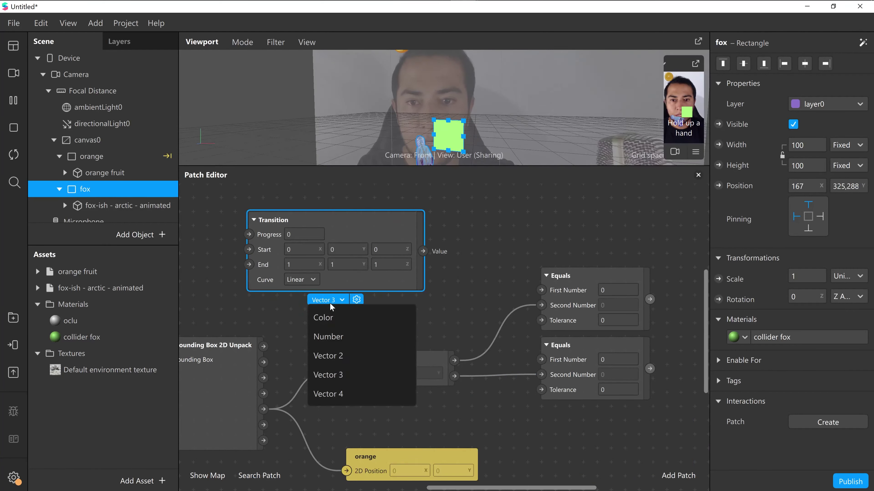
pyautogui.click(357, 355)
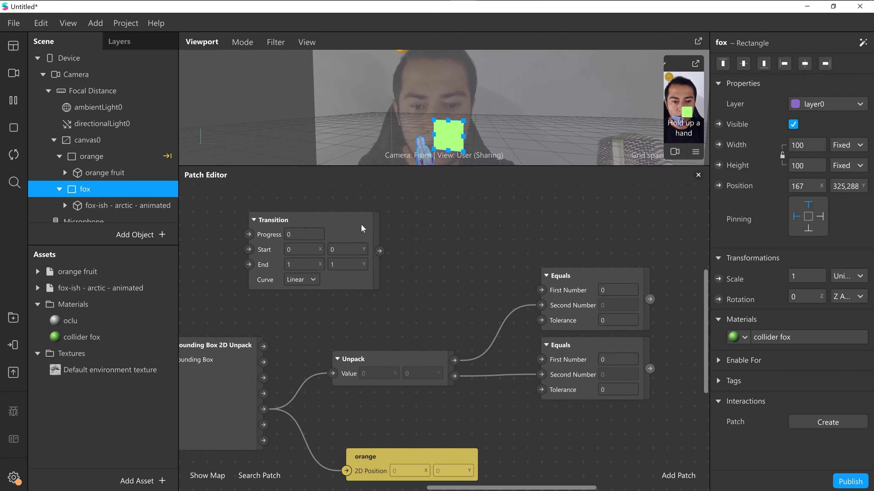
pyautogui.moveTo(361, 237); pyautogui.dragTo(284, 217)
pyautogui.scroll(1, 371, 291)
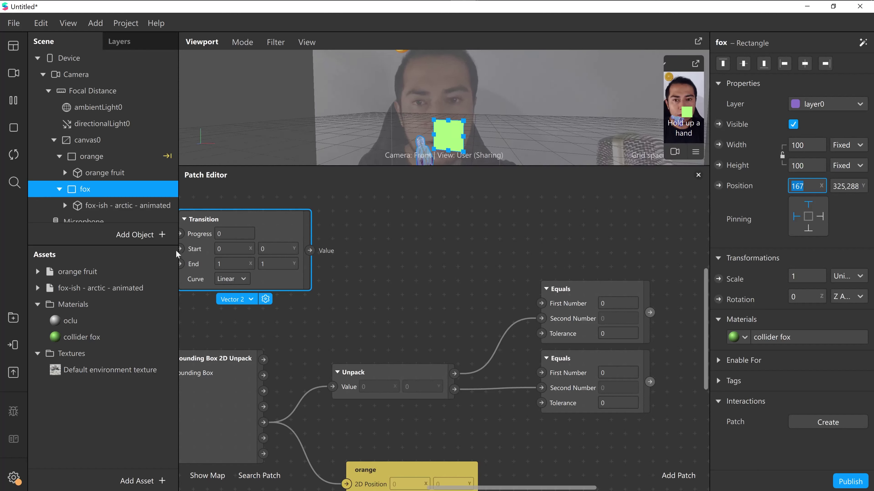
pyautogui.click(259, 252)
pyautogui.moveTo(269, 231); pyautogui.dragTo(296, 217)
# Step: Copy the fox's X position, 167, into the Transition patch's Start X and End X
pyautogui.click(259, 236)
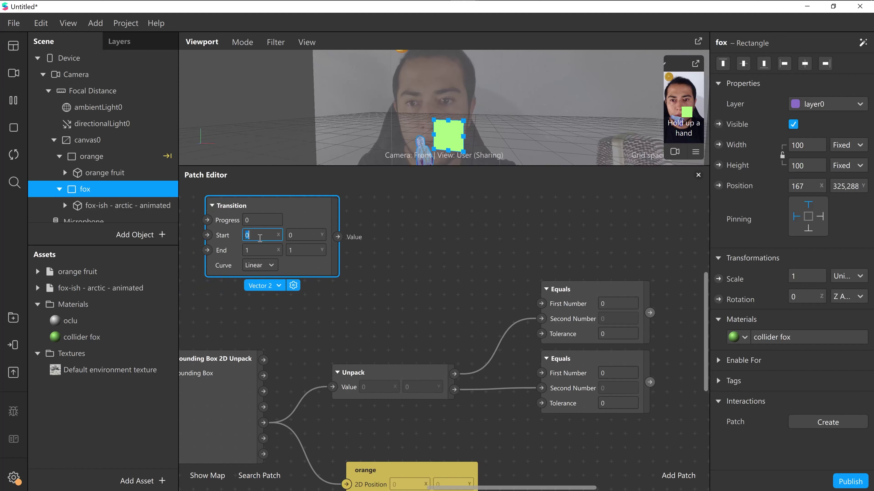
pyautogui.click(260, 251)
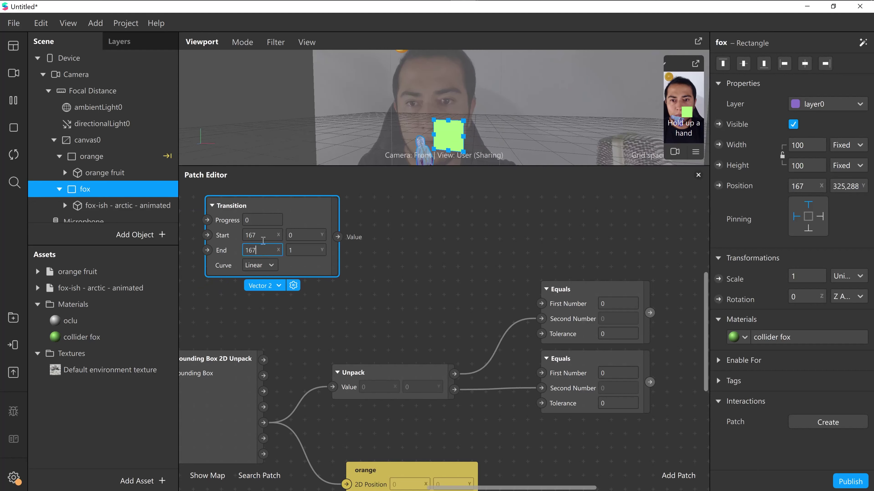
pyautogui.click(261, 234)
pyautogui.click(420, 285)
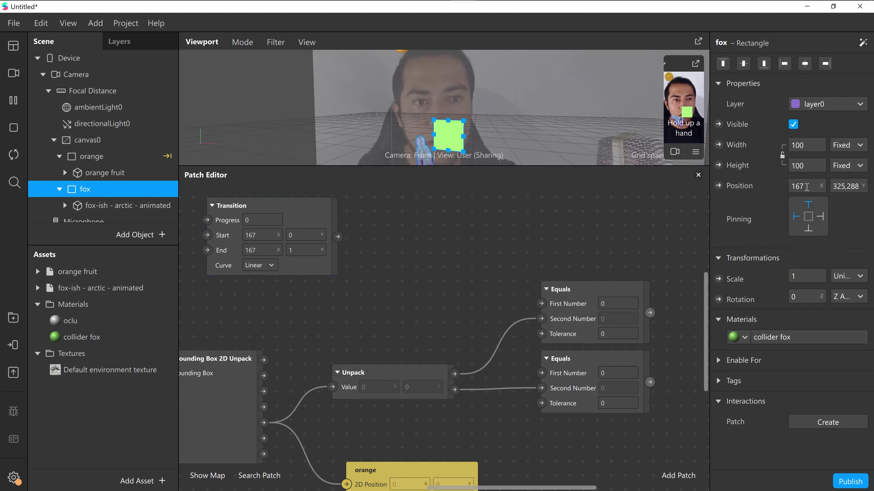
# Step: Copy the fox's Y position, 325,28836, into the Transition patch's Start Y and End Y
pyautogui.click(850, 186)
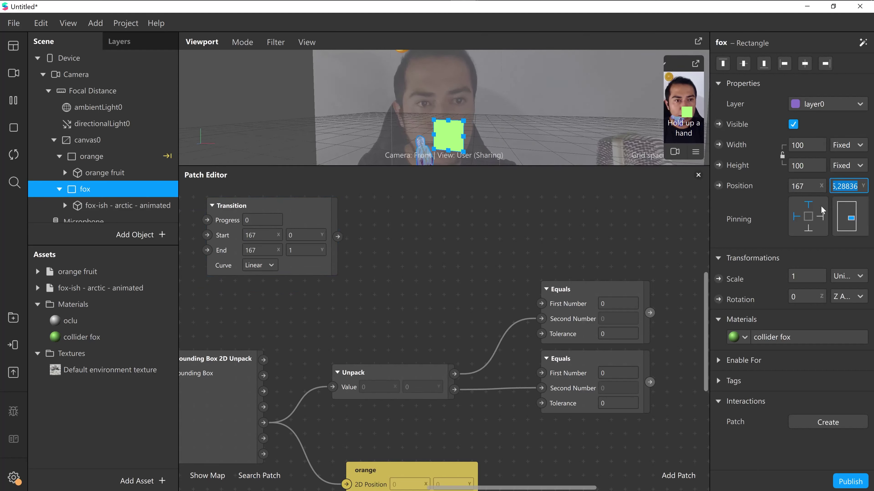
pyautogui.click(307, 234)
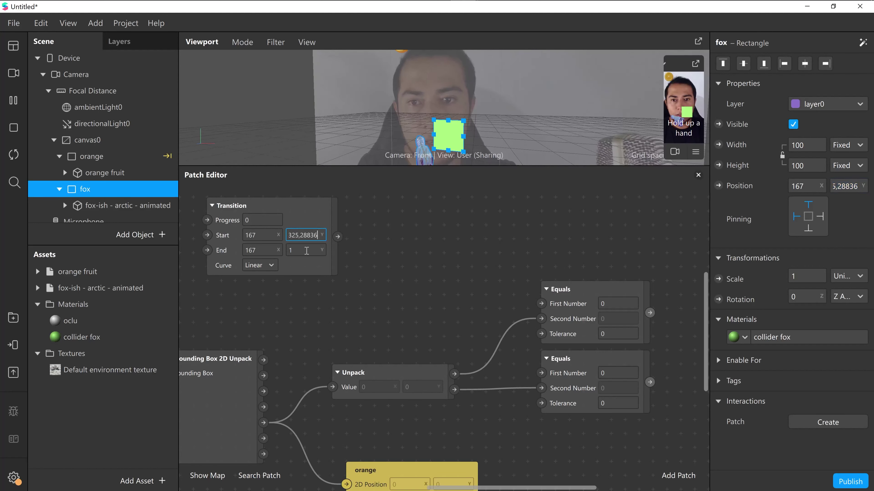
pyautogui.click(306, 250)
pyautogui.press('Return')
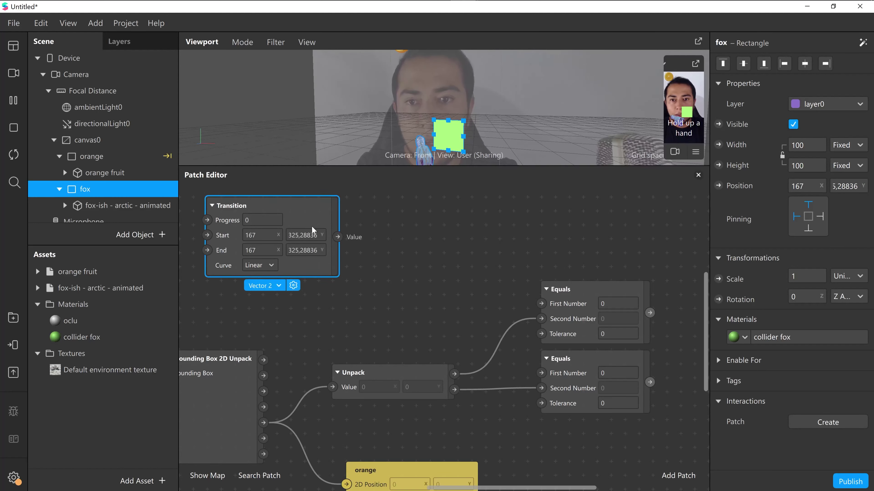
pyautogui.click(264, 235)
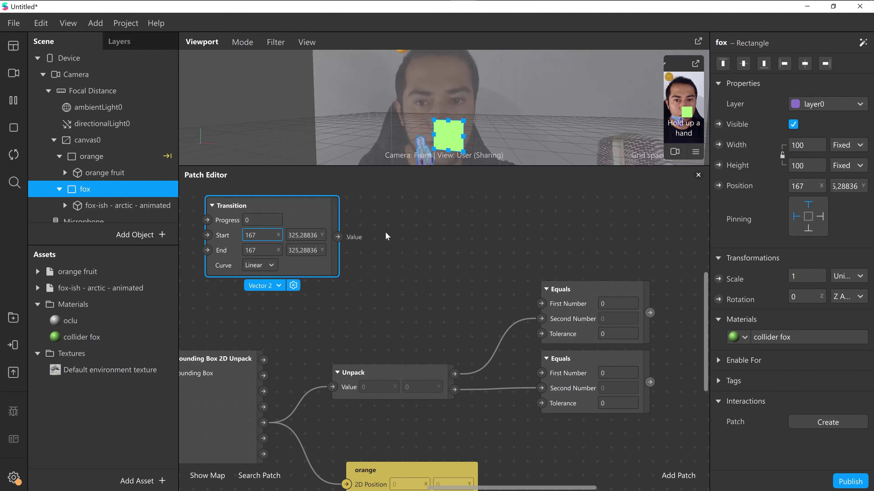
pyautogui.click(365, 249)
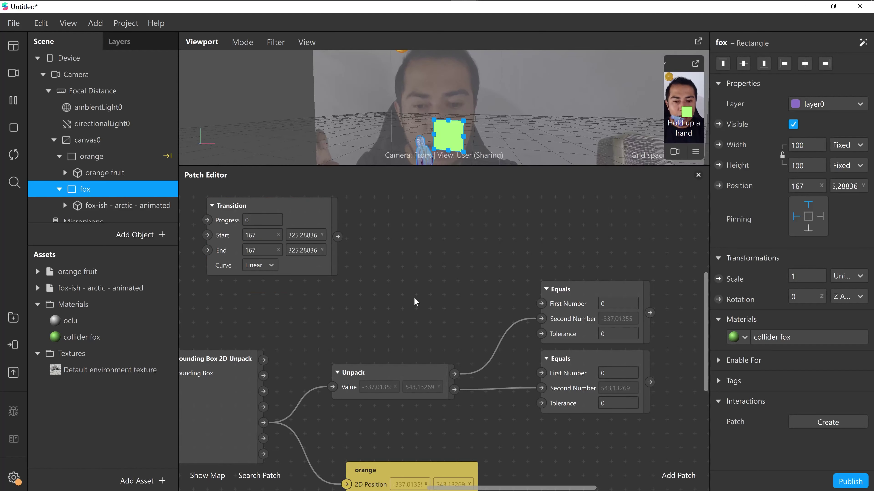
# Step: Add a second Unpack patch, place it to the right of the Transition patch and set it to Vector 2
pyautogui.rightClick(378, 247)
pyautogui.write('un')
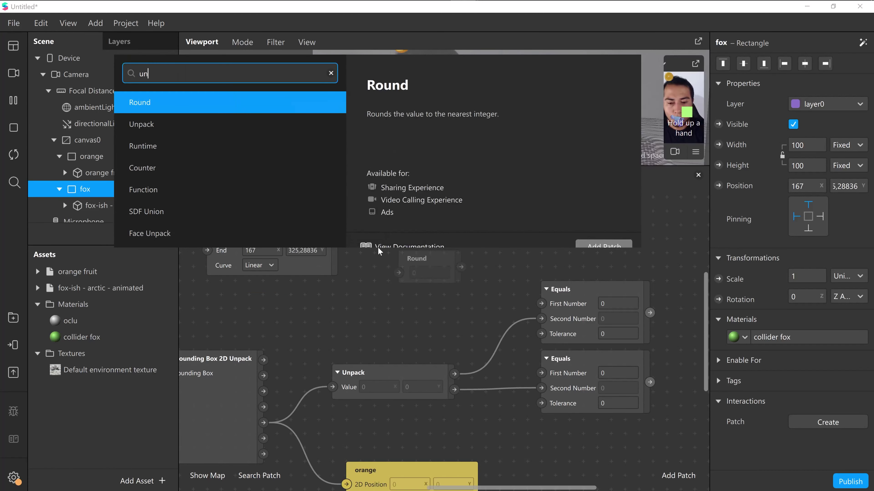
pyautogui.press('Down')
pyautogui.press('Return')
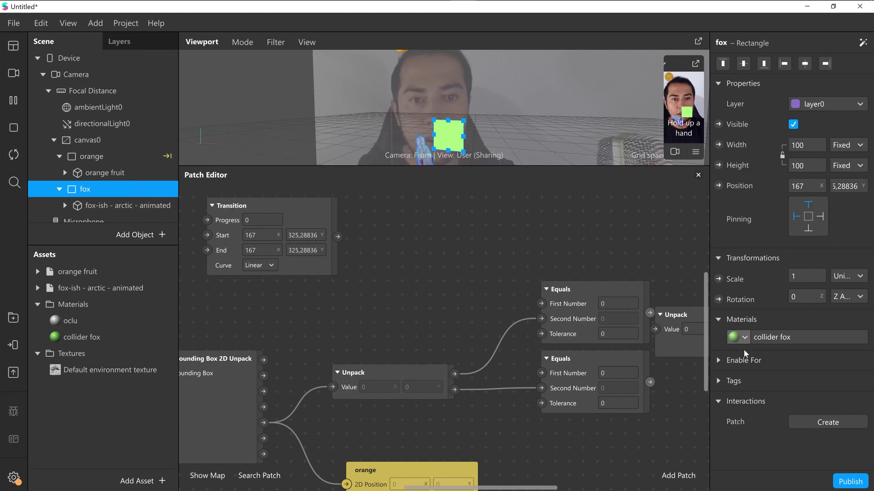
pyautogui.moveTo(685, 326); pyautogui.dragTo(383, 244)
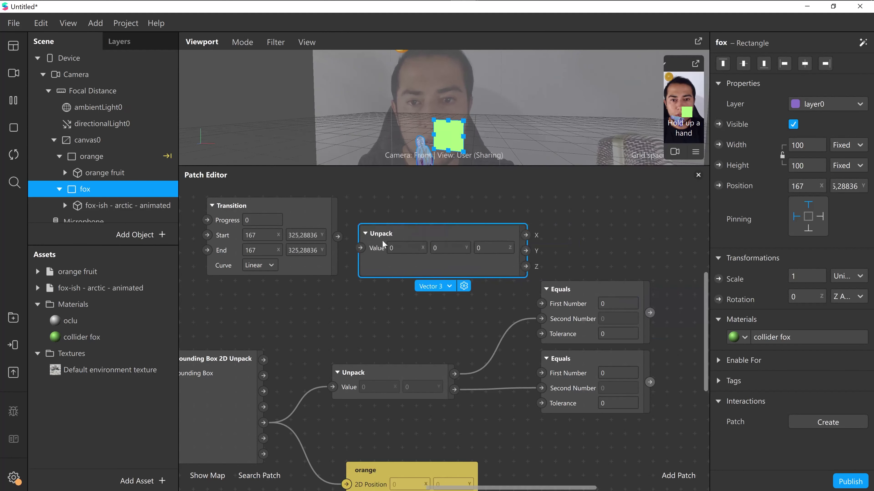
pyautogui.click(440, 288)
pyautogui.click(458, 310)
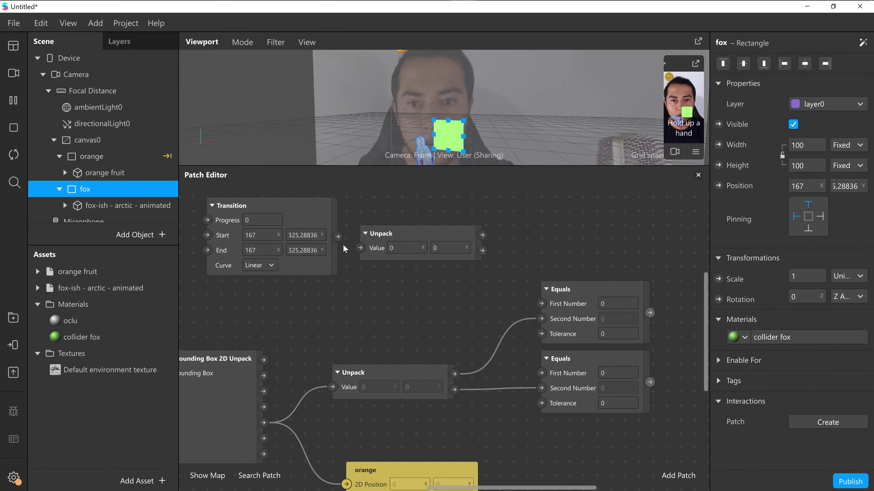
# Step: Space out the Transition and new Unpack patches, and connect Transition's Value output to Unpack's Value input
pyautogui.moveTo(270, 215); pyautogui.dragTo(229, 229)
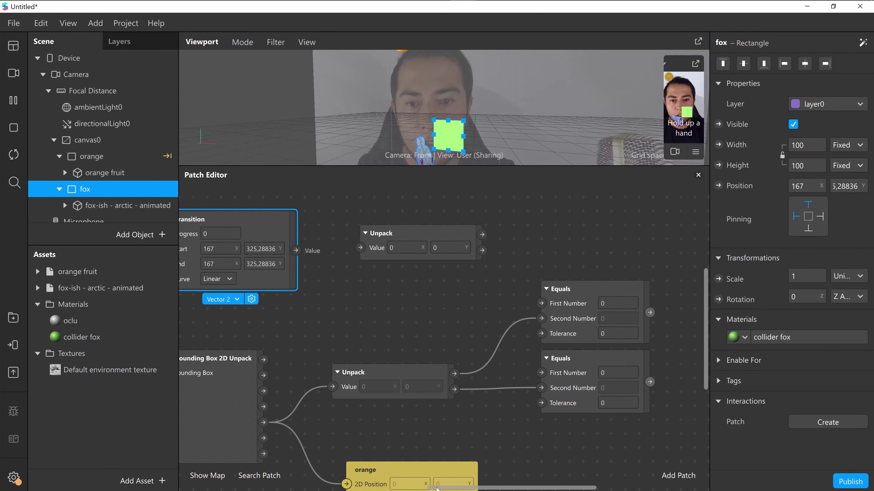
pyautogui.moveTo(445, 487); pyautogui.dragTo(429, 487)
pyautogui.moveTo(302, 215); pyautogui.dragTo(275, 214)
pyautogui.moveTo(315, 252); pyautogui.dragTo(396, 265)
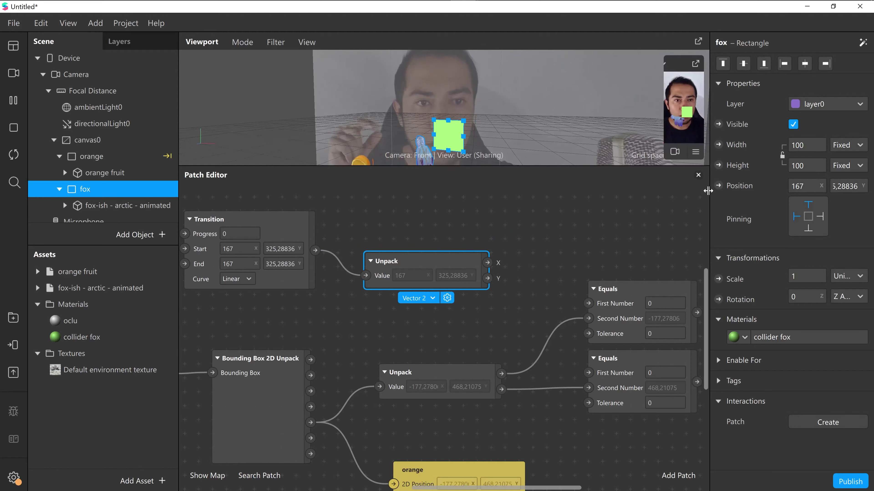
# Step: Create the fox's 2D Position patch above the new Unpack and copy its values, 167 and 325,28836, into Transition's Start and End
pyautogui.click(718, 186)
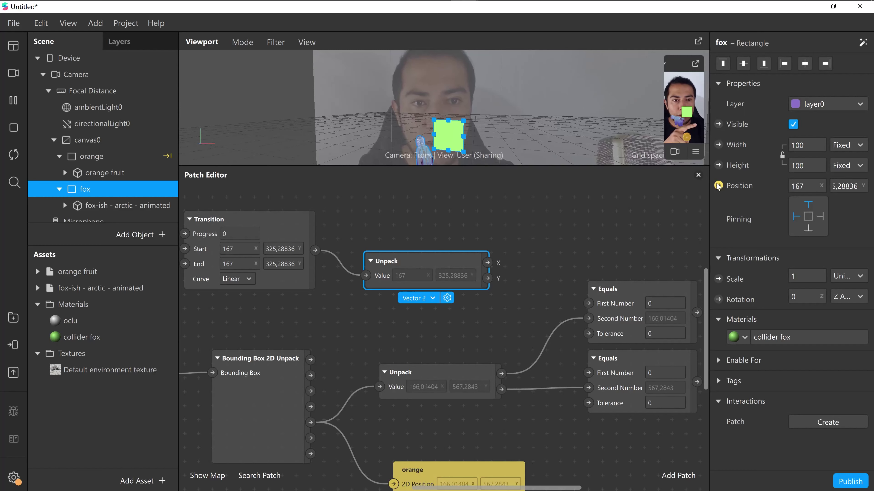
pyautogui.moveTo(474, 355); pyautogui.dragTo(395, 225)
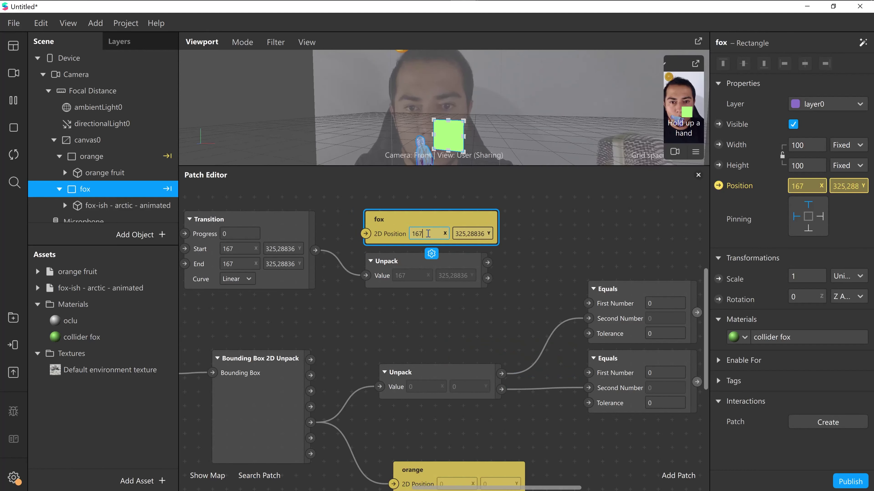
pyautogui.click(237, 249)
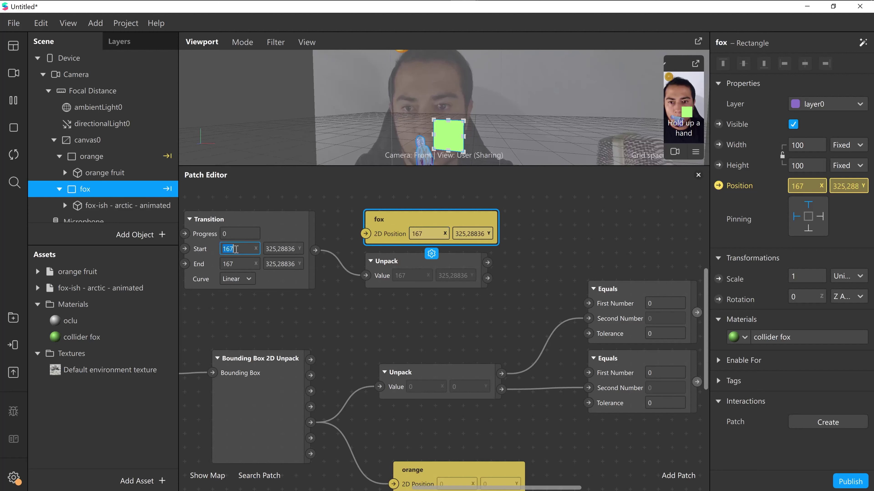
pyautogui.click(243, 264)
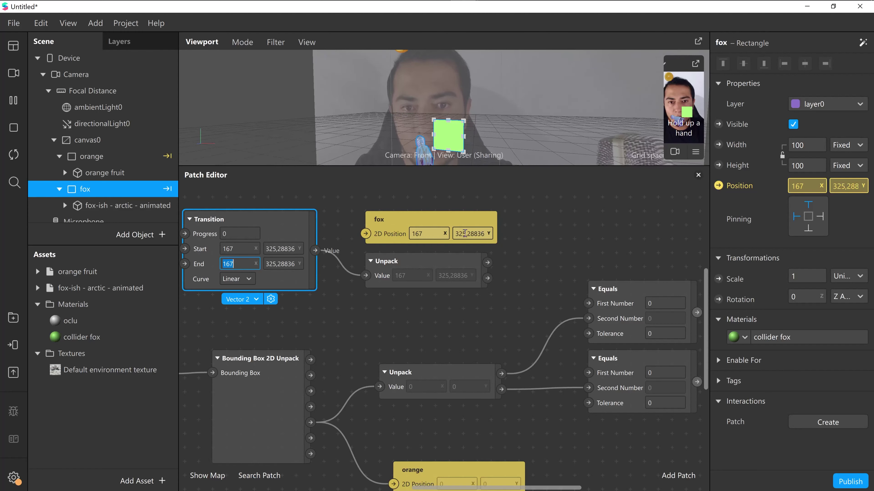
pyautogui.click(483, 234)
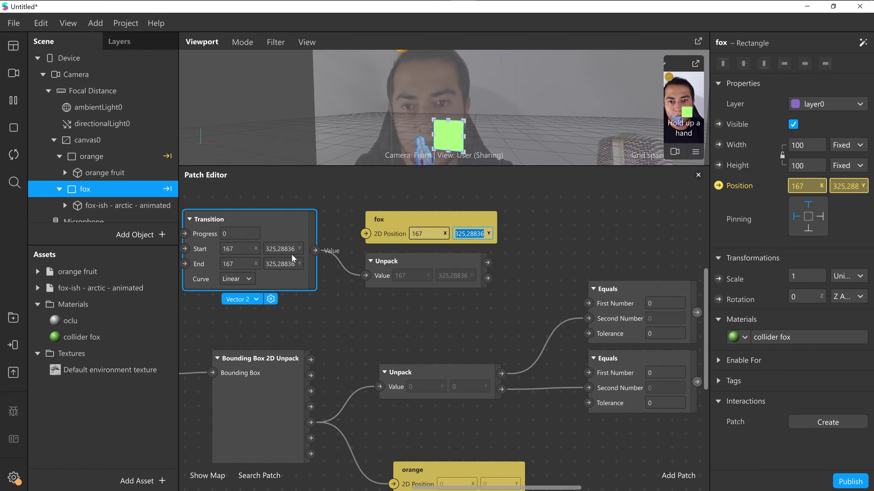
pyautogui.doubleClick(287, 249)
pyautogui.doubleClick(286, 265)
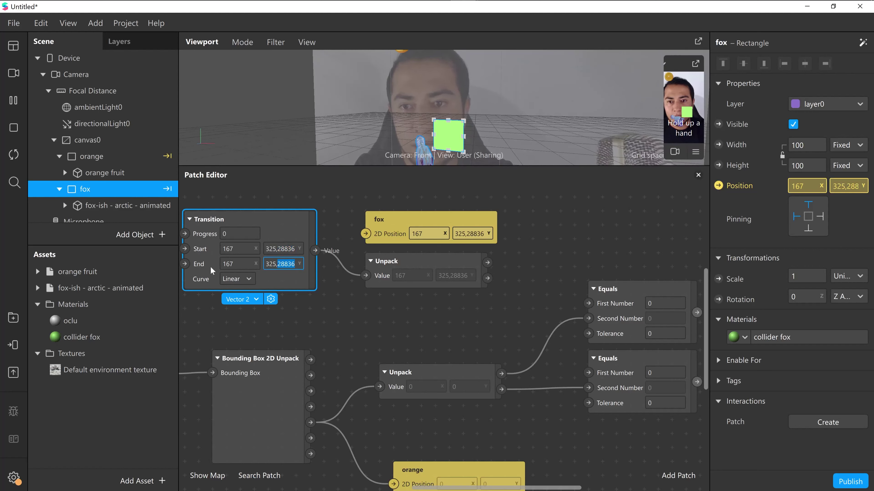
pyautogui.click(338, 273)
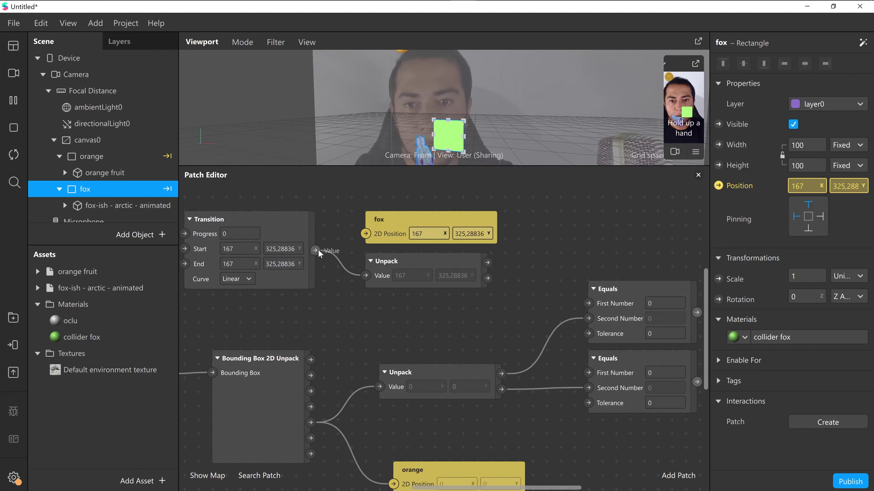
# Step: Connect Transition's Value to the fox patch's 2D Position and move the Transition patch slightly closer to it
pyautogui.moveTo(360, 237); pyautogui.dragTo(365, 233)
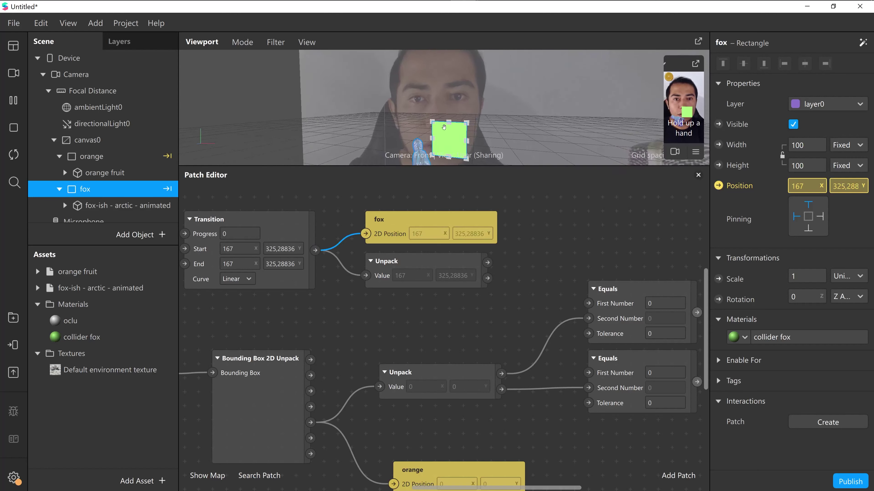
pyautogui.scroll(3, 442, 114)
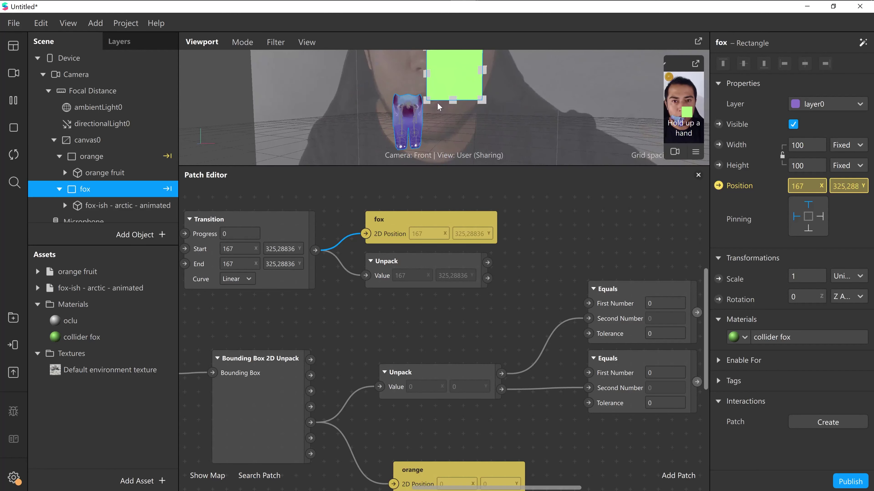
pyautogui.moveTo(441, 109); pyautogui.dragTo(439, 87, button='middle')
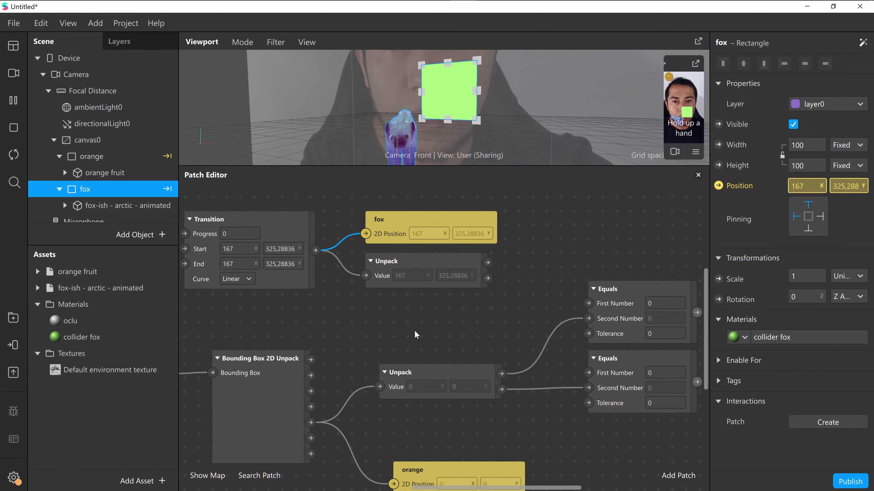
pyautogui.moveTo(304, 234); pyautogui.dragTo(318, 234)
# Step: Connect the fox Unpack's X to the upper Equals patch's First Number and its Y to the lower Equals patch's First Number
pyautogui.click(413, 263)
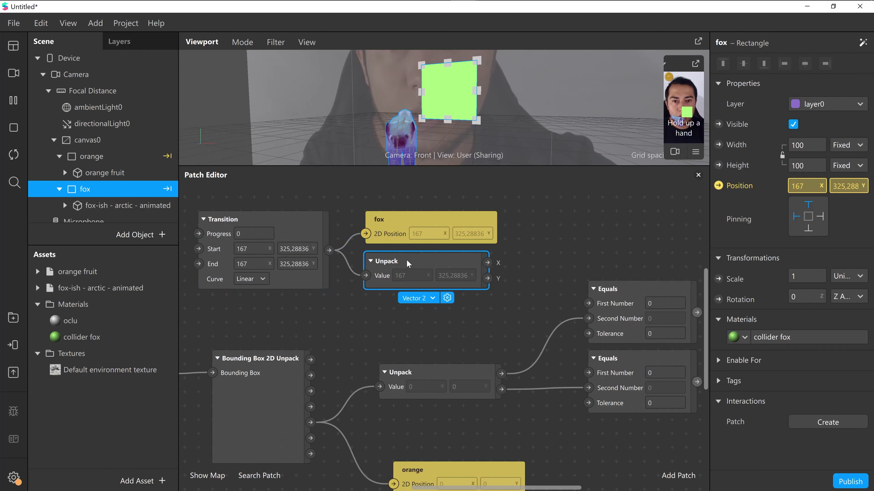
pyautogui.hscroll(5, 387, 263)
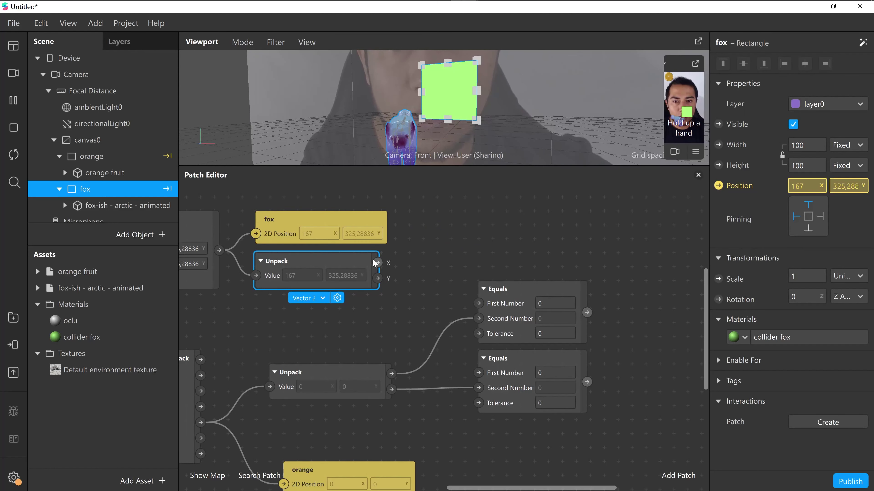
pyautogui.moveTo(377, 264); pyautogui.dragTo(478, 303)
pyautogui.moveTo(377, 279); pyautogui.dragTo(478, 373)
# Step: Add an And patch beside the Equals patches and connect their outputs to its First Boolean and Second Boolean inputs
pyautogui.moveTo(541, 486); pyautogui.dragTo(572, 466)
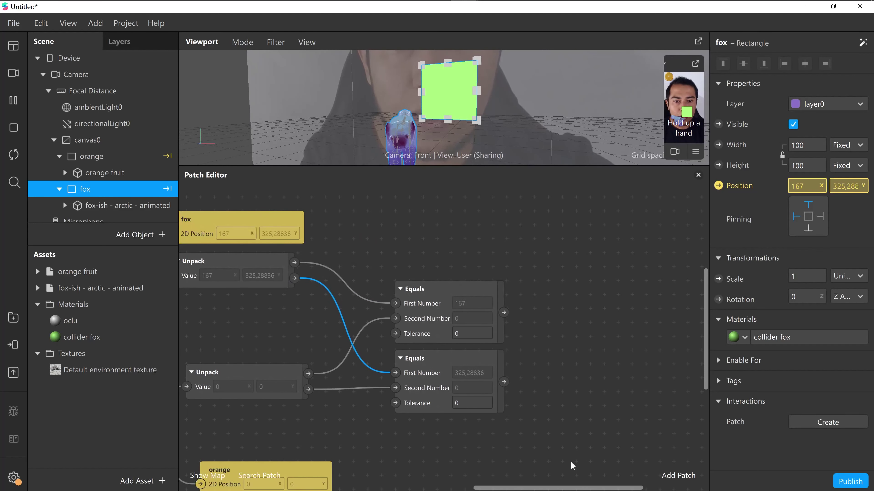
pyautogui.doubleClick(551, 349)
pyautogui.write('and')
pyautogui.press('Return')
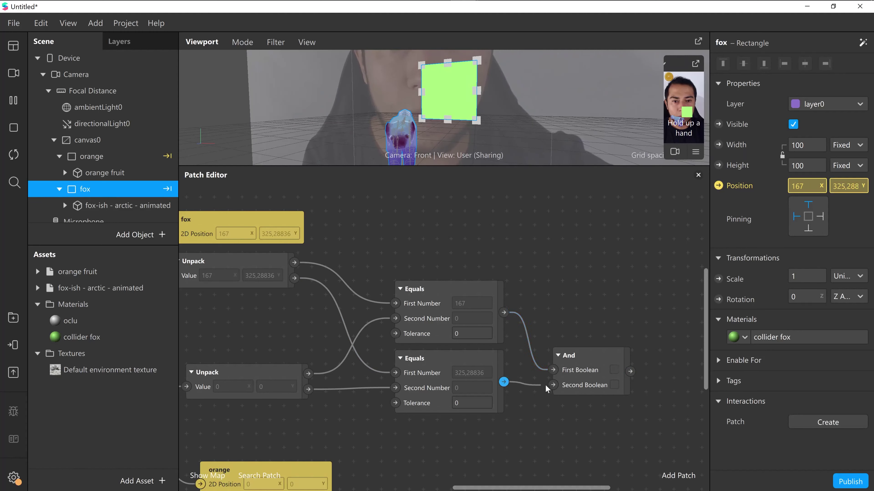
pyautogui.moveTo(575, 365); pyautogui.dragTo(557, 327)
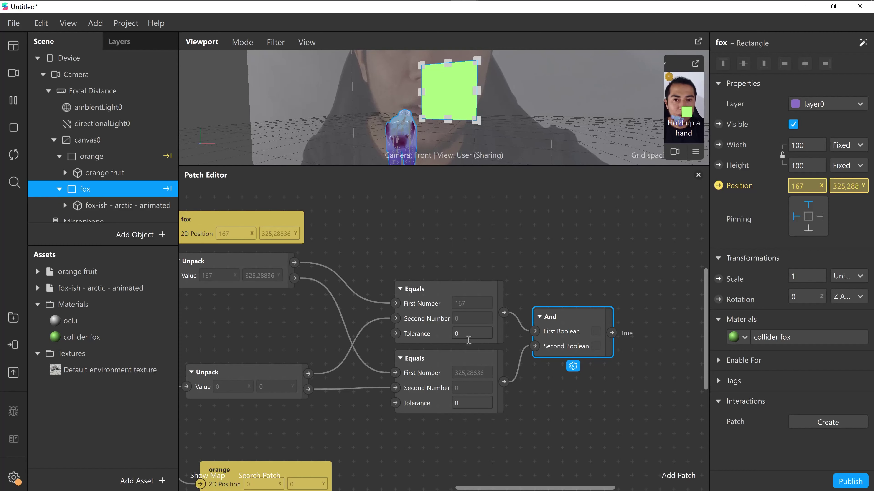
# Step: Set the Tolerance of both Equals patches to 40
pyautogui.click(466, 334)
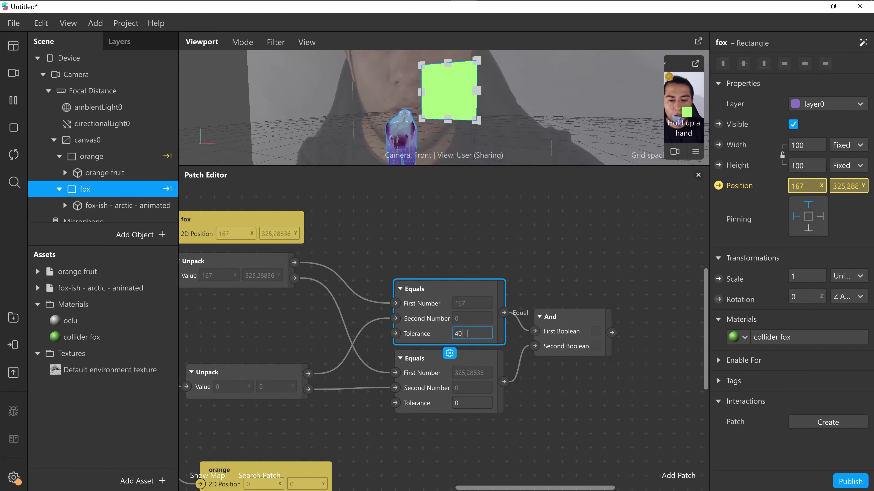
pyautogui.click(474, 402)
pyautogui.write('4')
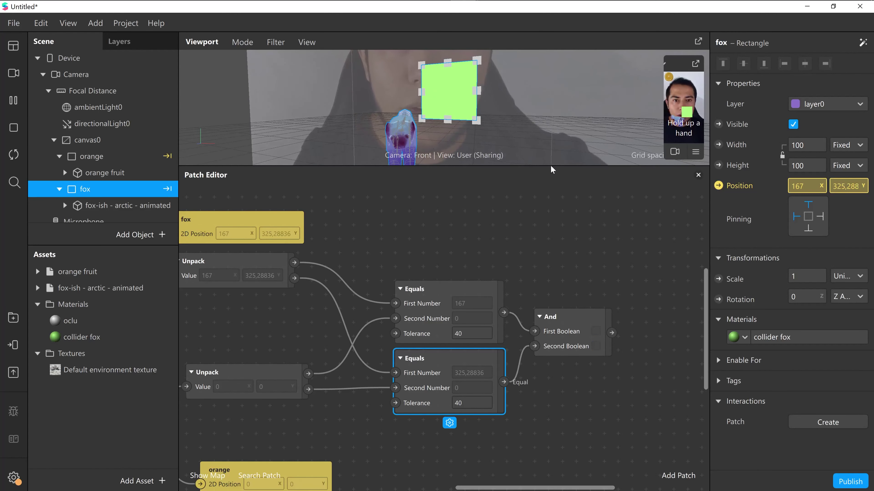
# Step: Enlarge the viewport by lowering the upper edge of the Patch Editor
pyautogui.moveTo(550, 165); pyautogui.dragTo(546, 269)
pyautogui.scroll(-3, 594, 434)
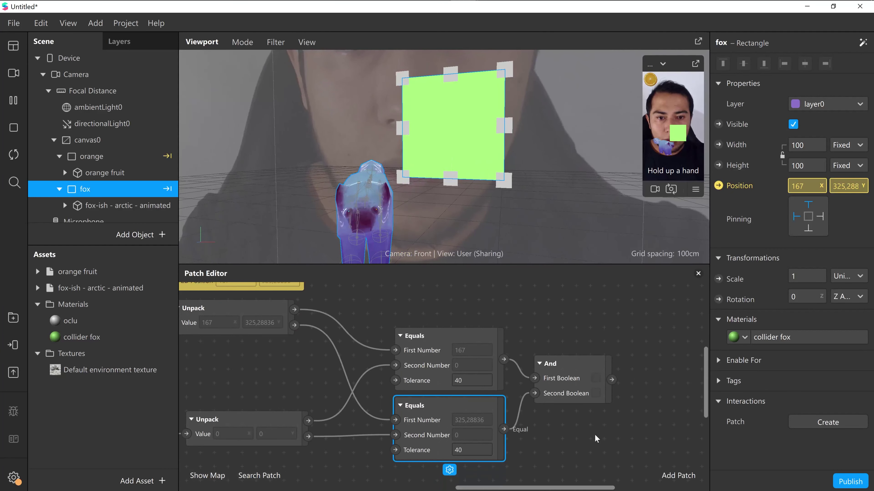
# Step: Enlarge the viewport's device preview while keeping the Equals and And patches visible below it
pyautogui.moveTo(600, 434); pyautogui.dragTo(428, 425)
pyautogui.moveTo(472, 264); pyautogui.dragTo(472, 282)
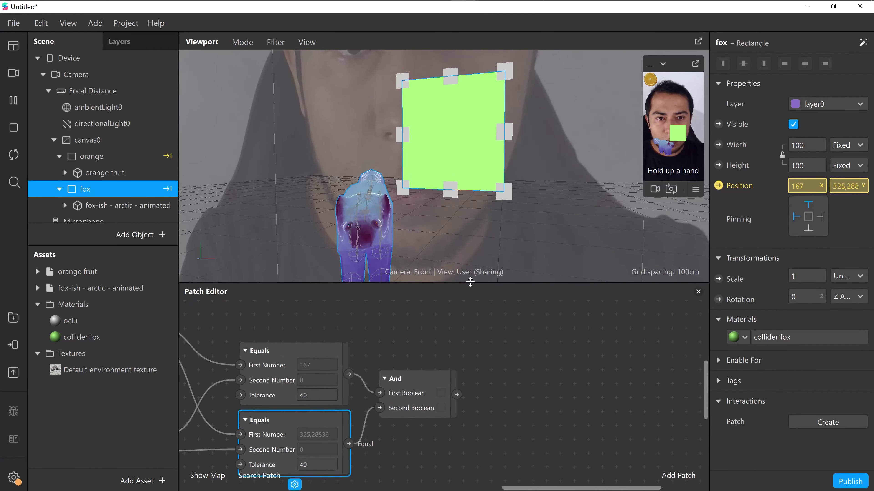
pyautogui.moveTo(643, 196); pyautogui.dragTo(560, 282)
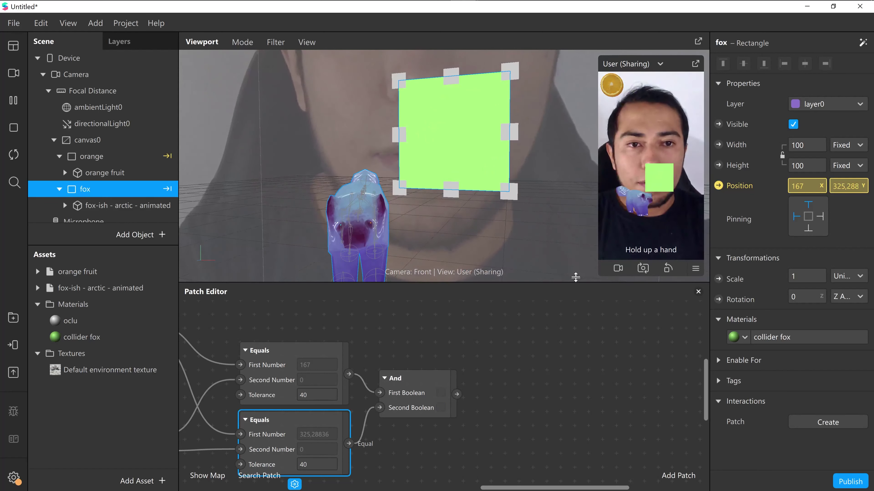
# Step: Add an Animation Player patch and place it above and to the right of the And patch
pyautogui.moveTo(528, 487); pyautogui.dragTo(542, 486)
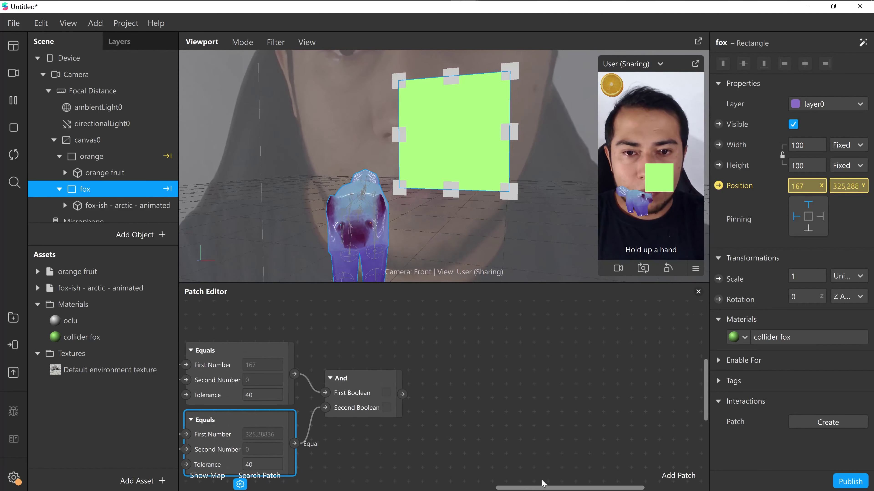
pyautogui.click(484, 387)
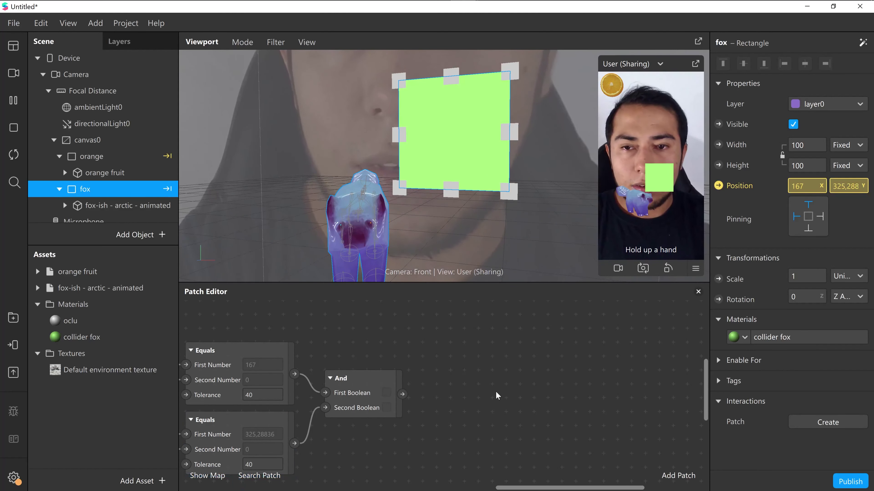
pyautogui.doubleClick(496, 391)
pyautogui.press('Down')
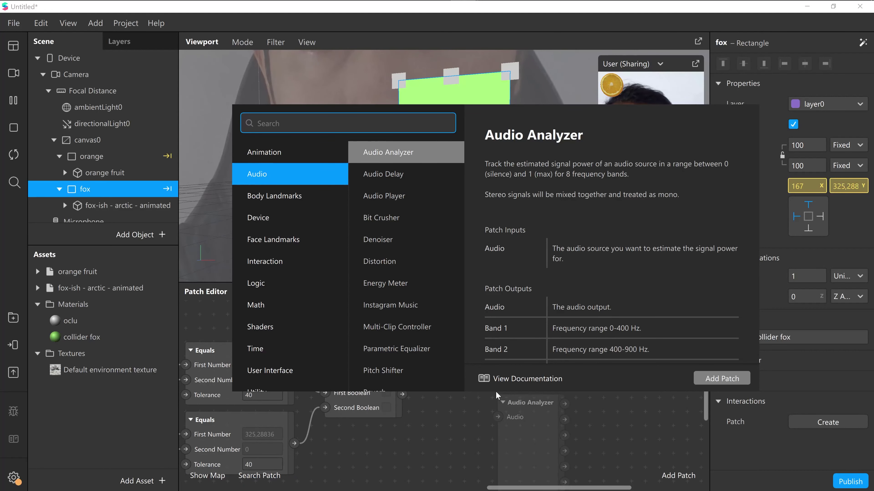
pyautogui.press('Up')
pyautogui.press('Tab')
pyautogui.press('Down')
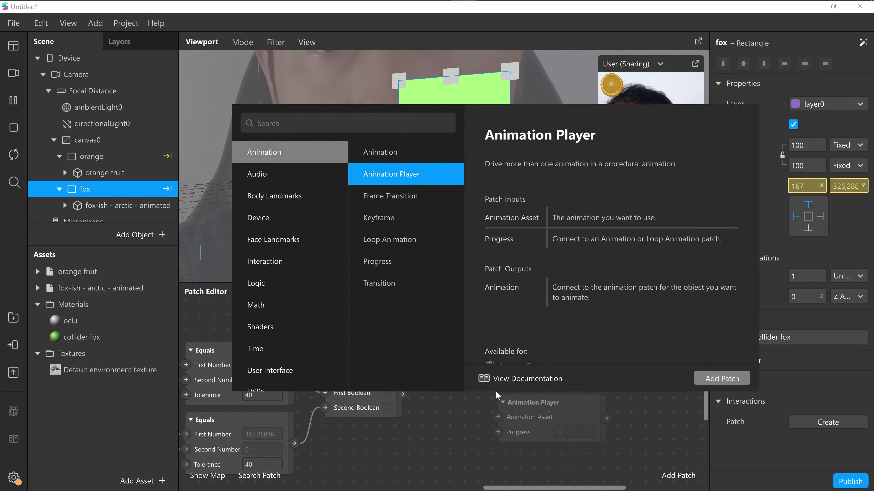
pyautogui.press('Return')
pyautogui.moveTo(550, 407)
pyautogui.mouseDown()
pyautogui.moveTo(574, 364)
pyautogui.moveTo(557, 369)
pyautogui.moveTo(536, 401)
pyautogui.mouseUp()
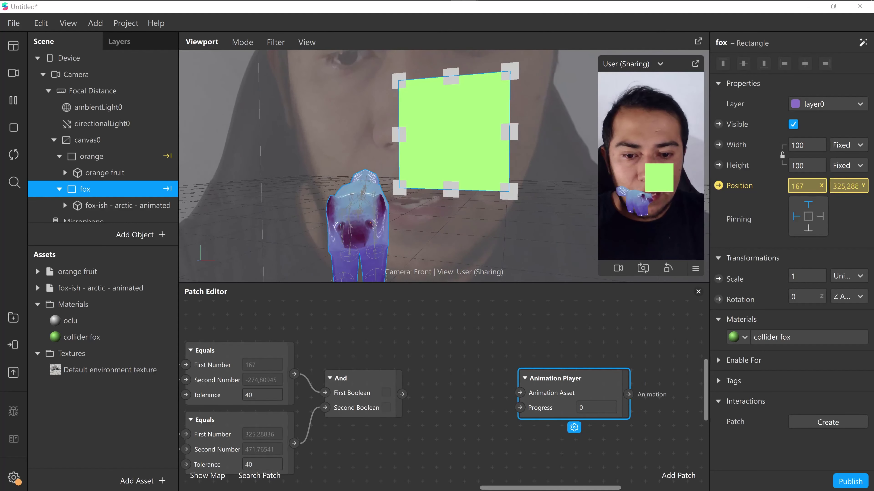
pyautogui.moveTo(401, 395)
pyautogui.moveTo(550, 379); pyautogui.dragTo(578, 336)
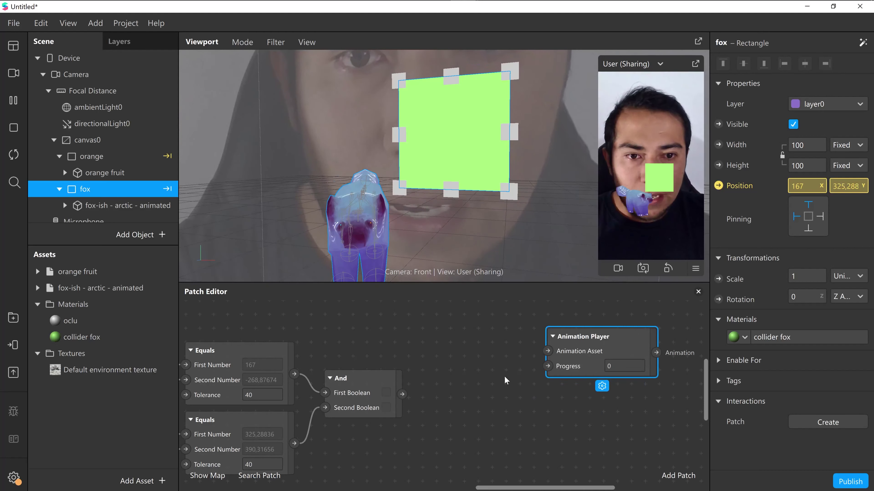
# Step: Add an Animation patch below the Animation Player and connect the And patch's output to its Play input
pyautogui.doubleClick(478, 455)
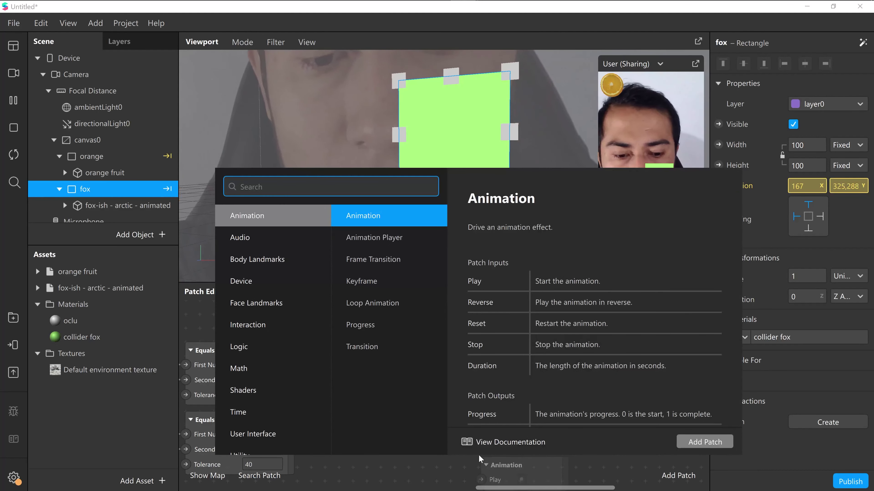
pyautogui.write('an')
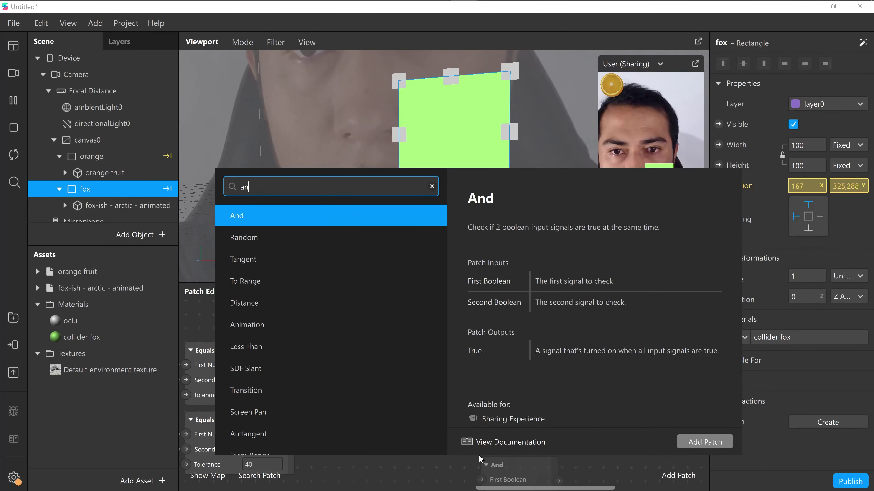
pyautogui.press('BackSpace')
pyautogui.press('BackSpace')
pyautogui.write('animatio')
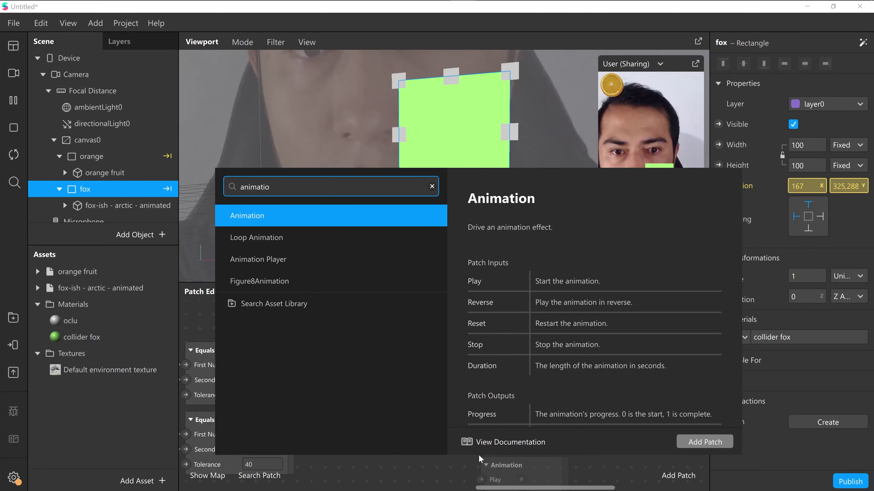
pyautogui.press('Return')
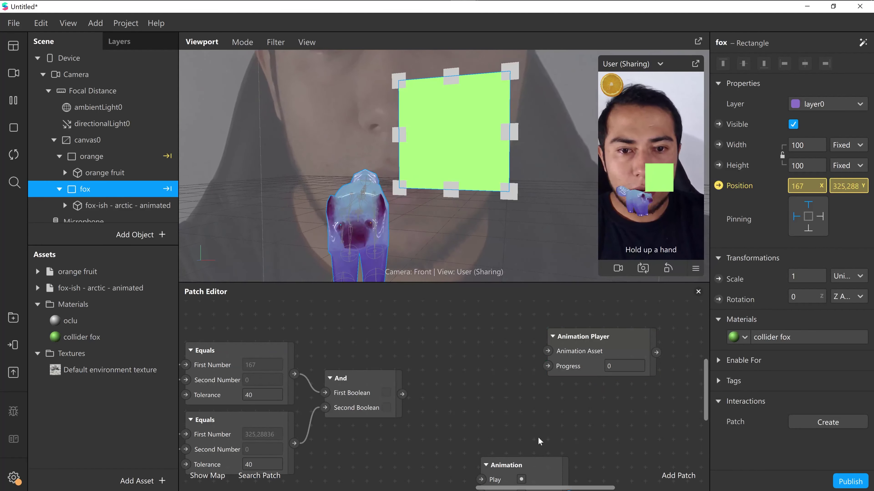
pyautogui.moveTo(494, 433); pyautogui.dragTo(492, 393)
pyautogui.moveTo(401, 394); pyautogui.dragTo(449, 407)
# Step: Enlarge the Patch Editor and separate the overlapping Pulse and Animation patches so they sit side by side after the And patch
pyautogui.moveTo(538, 488); pyautogui.dragTo(545, 489)
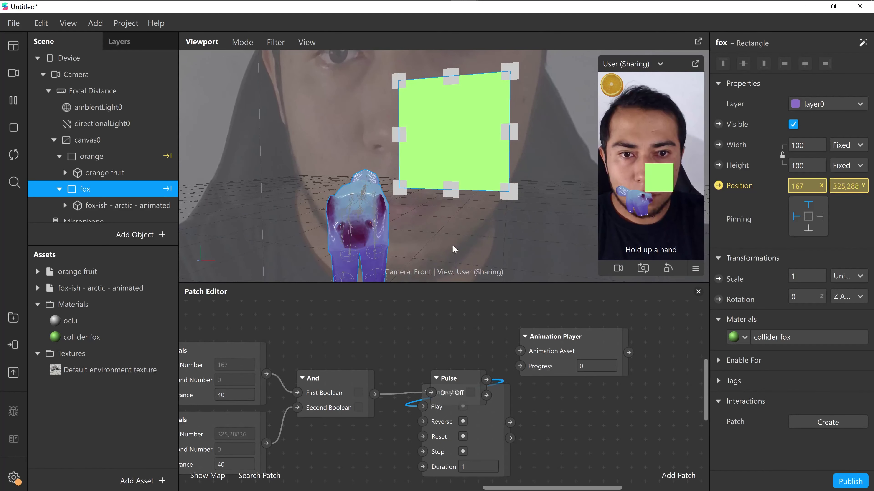
pyautogui.moveTo(453, 250); pyautogui.dragTo(453, 162)
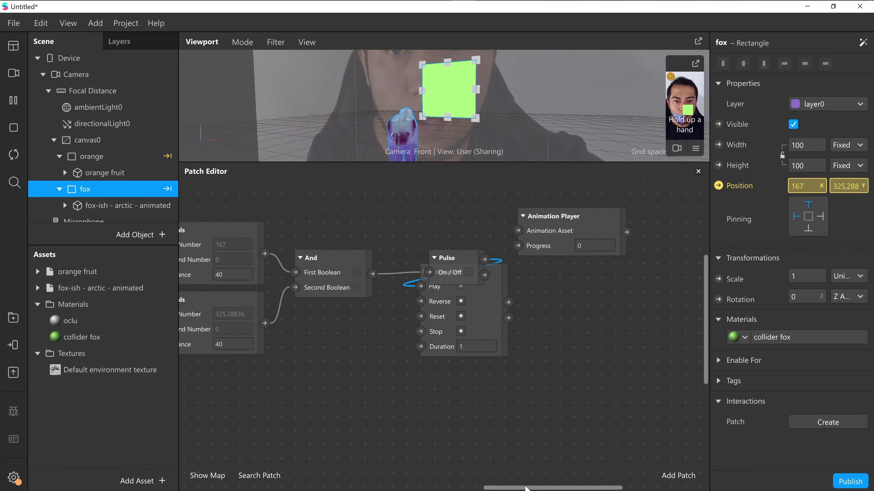
pyautogui.moveTo(516, 488)
pyautogui.mouseDown()
pyautogui.moveTo(541, 488)
pyautogui.moveTo(508, 486)
pyautogui.mouseUp()
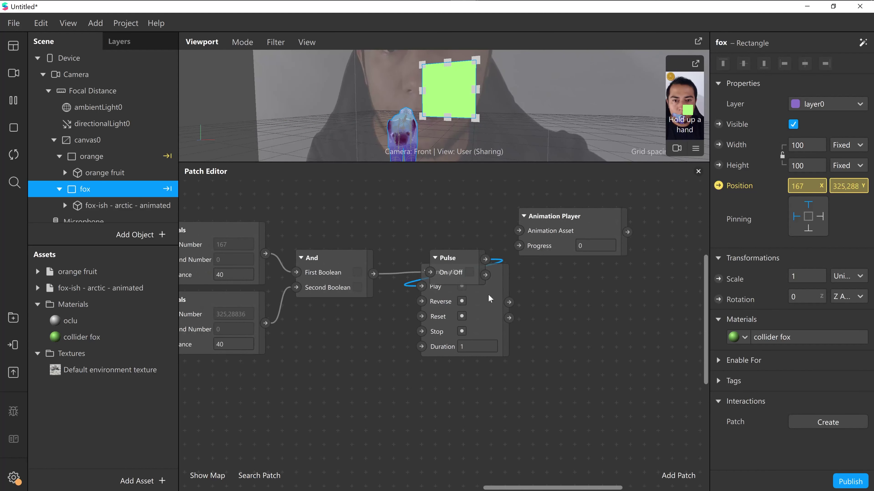
pyautogui.moveTo(488, 330); pyautogui.dragTo(535, 344)
pyautogui.moveTo(444, 289); pyautogui.dragTo(399, 328)
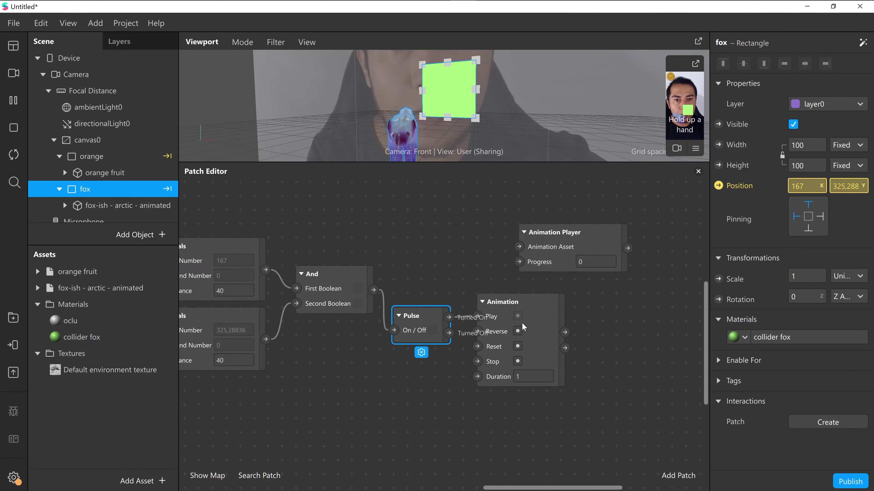
pyautogui.scroll(3, 506, 207)
pyautogui.moveTo(509, 162); pyautogui.dragTo(504, 128)
pyautogui.click(487, 302)
pyautogui.moveTo(562, 321); pyautogui.dragTo(595, 332)
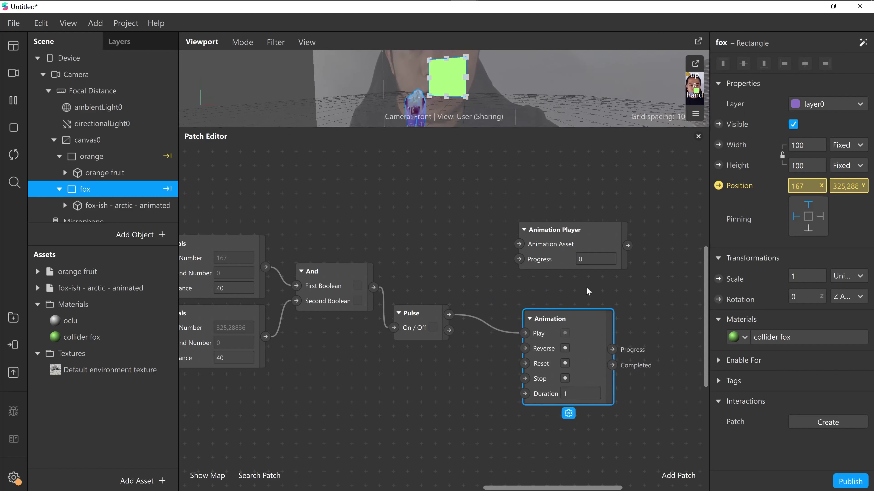
# Step: Reposition the Animation Player and Animation patches and connect the Animation's Progress output to the Animation Player's Progress input
pyautogui.moveTo(564, 229); pyautogui.dragTo(592, 230)
pyautogui.click(529, 328)
pyautogui.moveTo(530, 329); pyautogui.dragTo(511, 318)
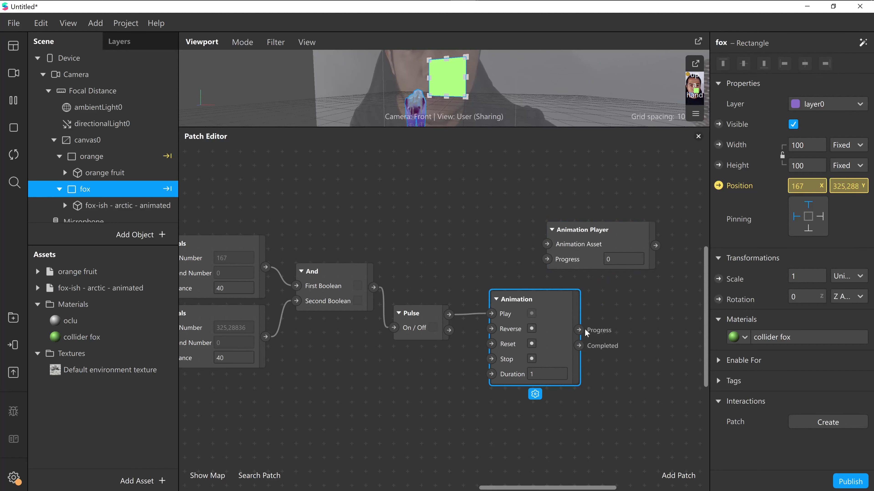
pyautogui.moveTo(579, 331); pyautogui.dragTo(547, 264)
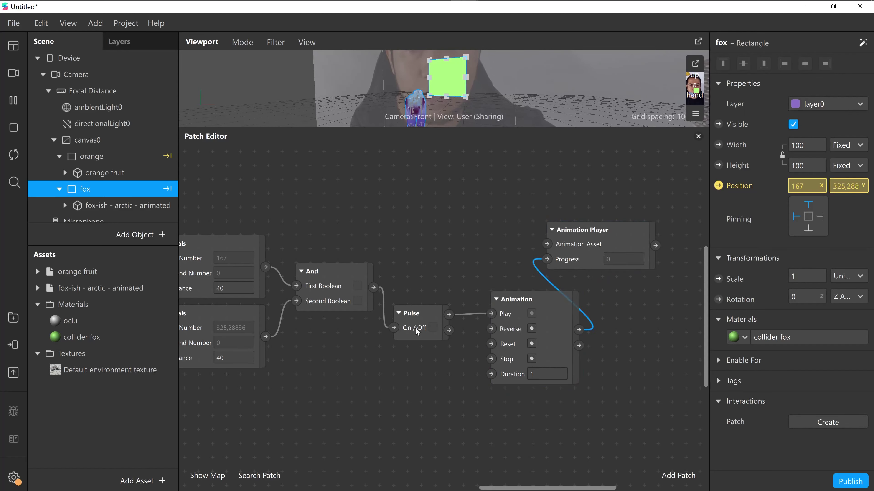
# Step: Move the Pulse patch below the And patch, with the Animation patch beside it and the Animation Player above and to its right
pyautogui.moveTo(416, 332); pyautogui.dragTo(347, 359)
pyautogui.click(518, 311)
pyautogui.moveTo(518, 311); pyautogui.dragTo(435, 353)
pyautogui.moveTo(583, 249); pyautogui.dragTo(558, 263)
pyautogui.moveTo(464, 371); pyautogui.dragTo(478, 357)
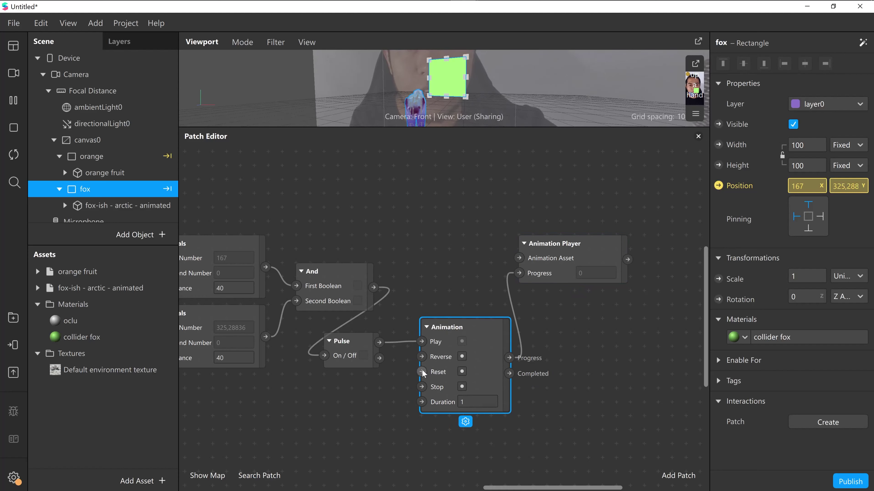
pyautogui.moveTo(451, 340); pyautogui.dragTo(464, 340)
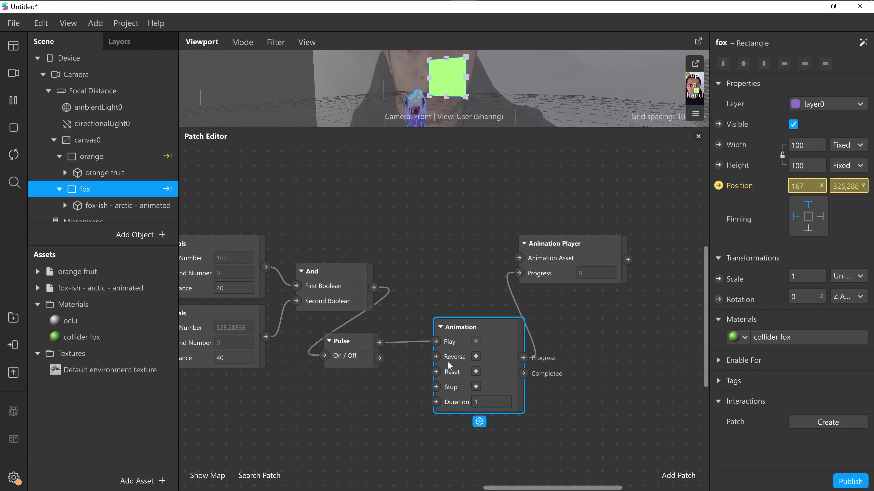
# Step: Add a Delay patch with Duration 1 between the Pulse's Turned On output and the Animation's Reset input
pyautogui.doubleClick(382, 392)
pyautogui.write('del')
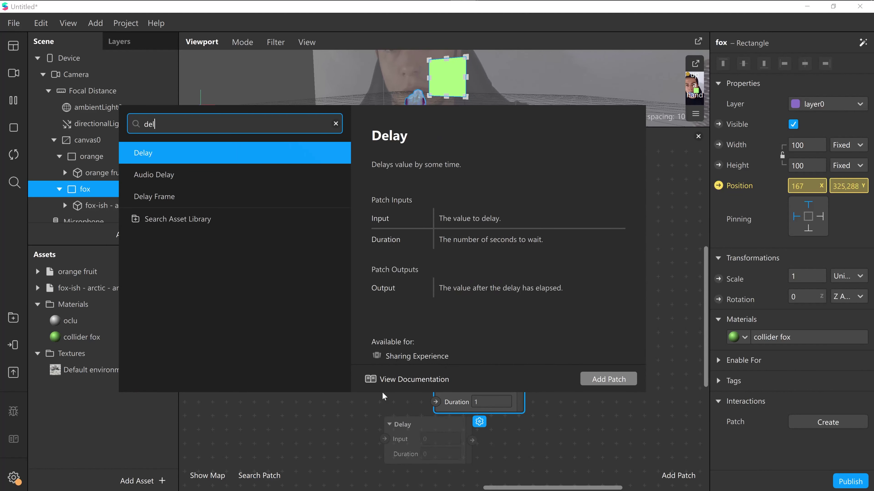
pyautogui.press('Return')
pyautogui.moveTo(379, 343); pyautogui.dragTo(356, 408)
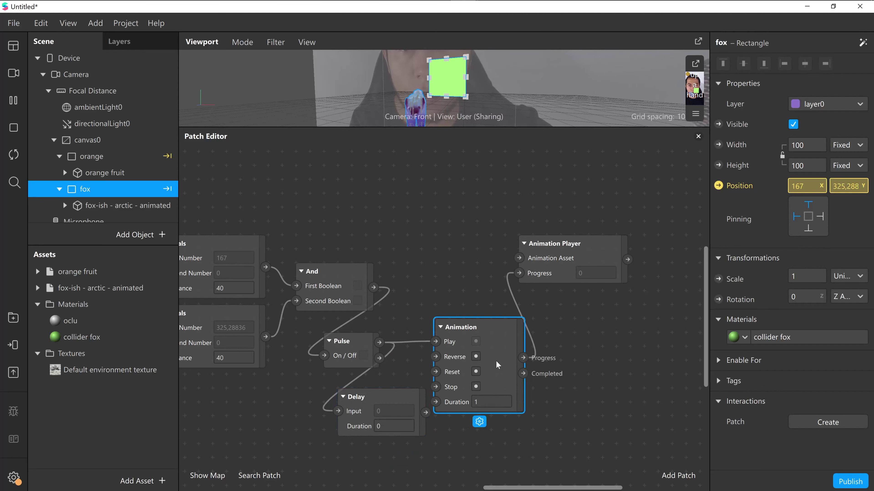
pyautogui.moveTo(496, 360); pyautogui.dragTo(524, 362)
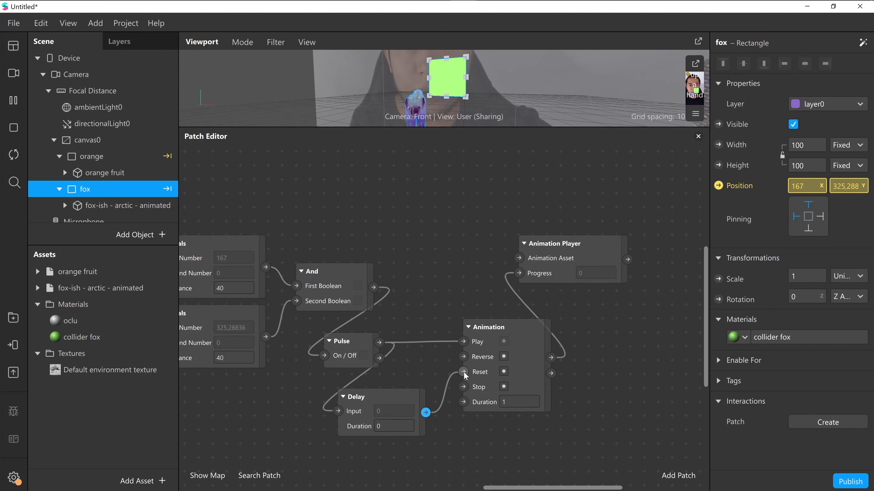
pyautogui.click(396, 427)
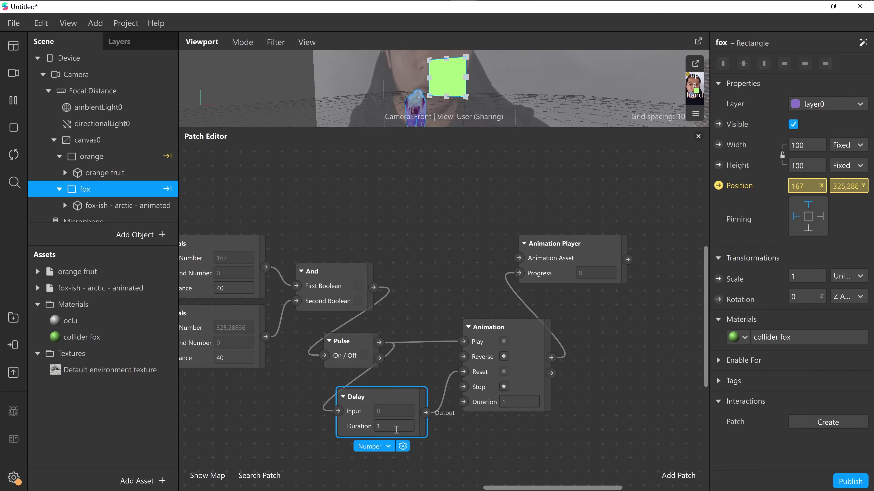
pyautogui.click(416, 371)
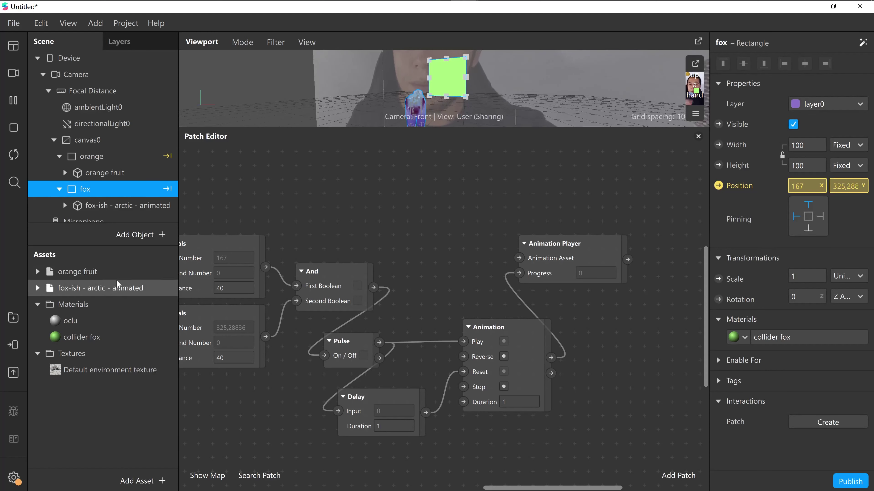
# Step: Add the fox asset's jumpUp animation to the patch graph and connect it to the Animation Player's Animation Asset input
pyautogui.click(65, 291)
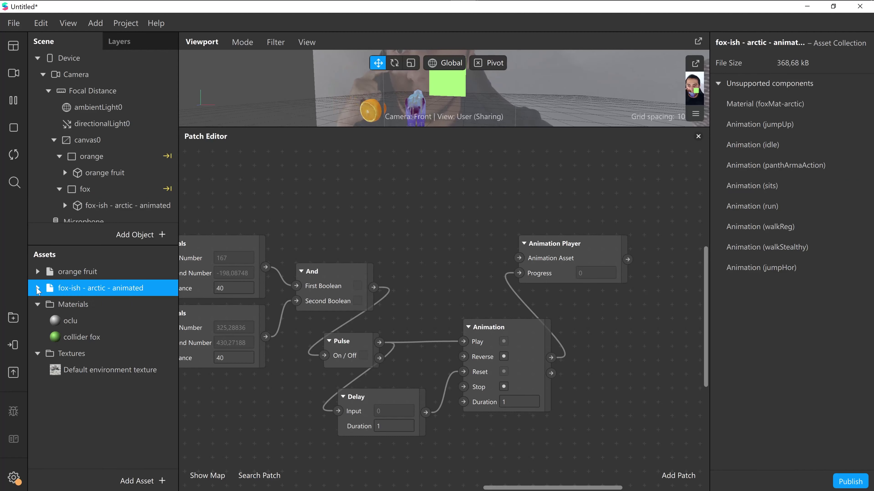
pyautogui.click(38, 291)
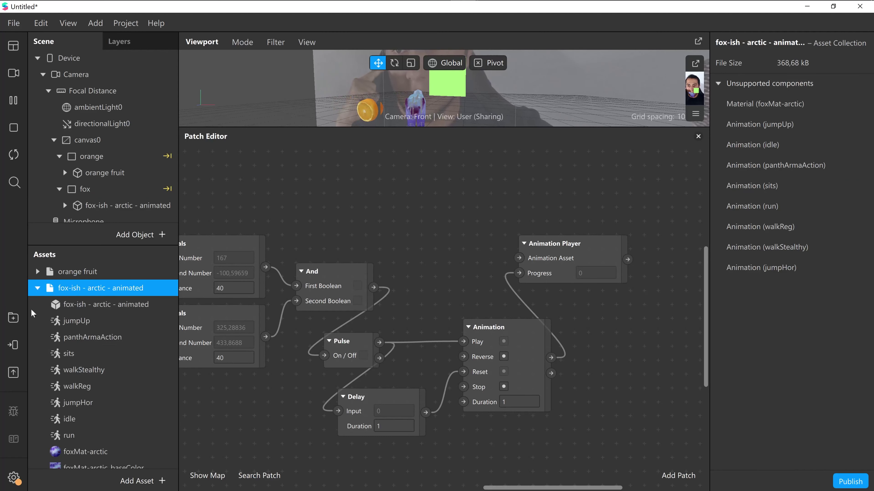
pyautogui.click(103, 316)
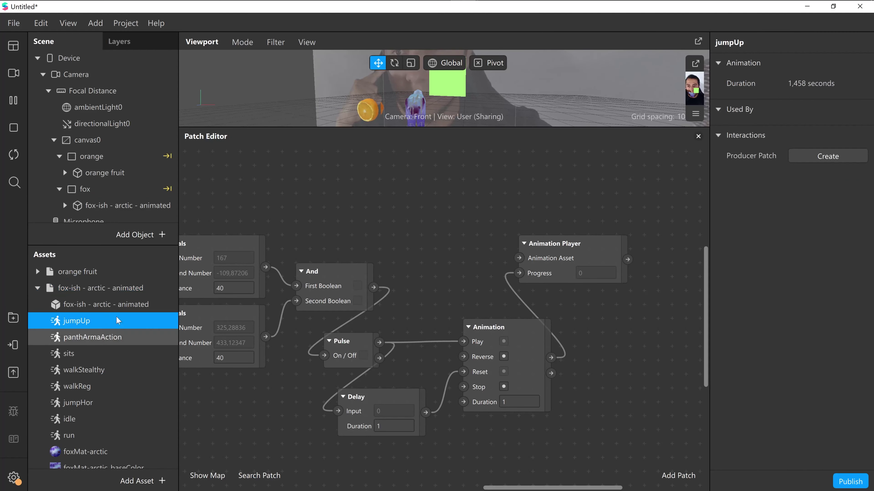
pyautogui.moveTo(86, 322); pyautogui.dragTo(302, 231)
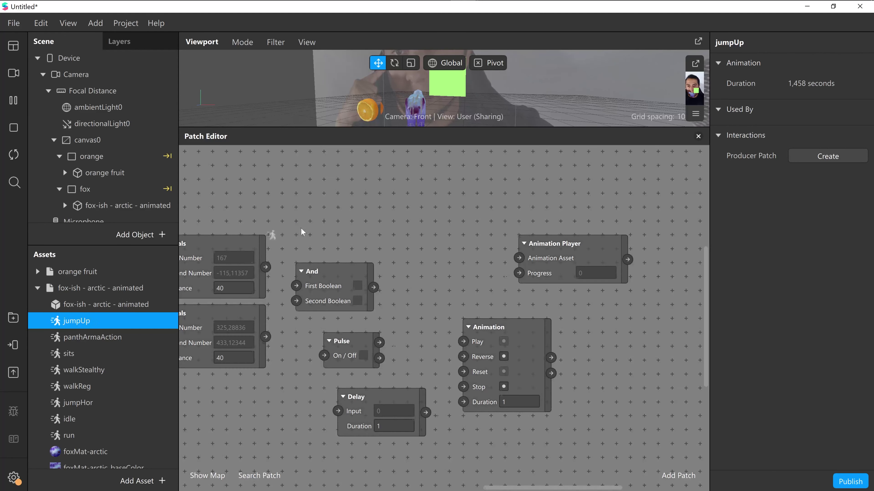
pyautogui.moveTo(426, 209); pyautogui.dragTo(519, 258)
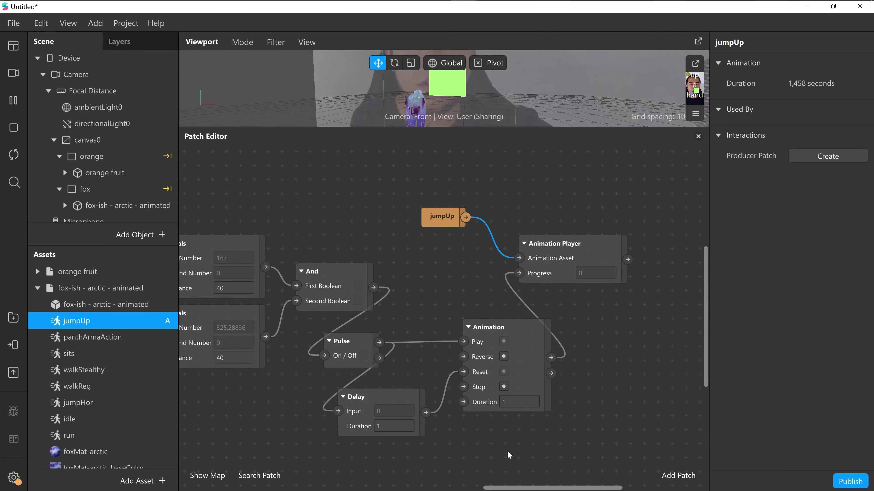
# Step: Create an Animation patch for the fox-ish - arctic - animated object and connect the Animation Player's output to it
pyautogui.moveTo(552, 488); pyautogui.dragTo(566, 489)
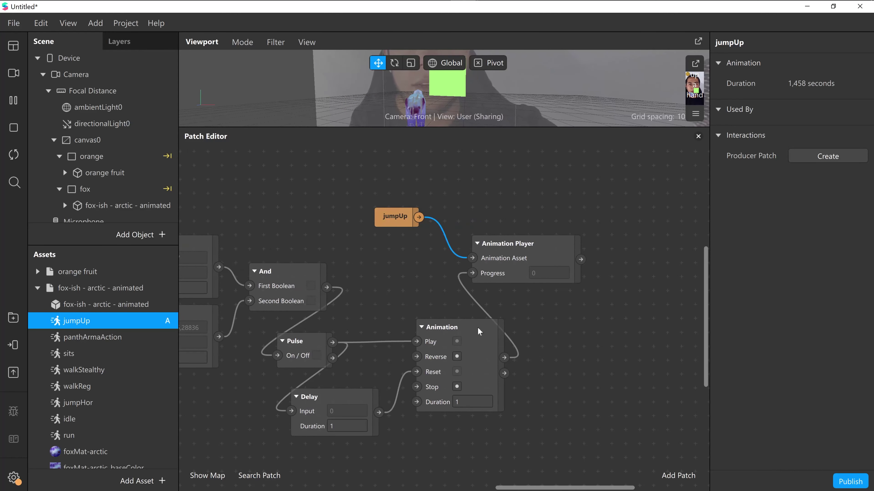
pyautogui.moveTo(452, 126); pyautogui.dragTo(461, 164)
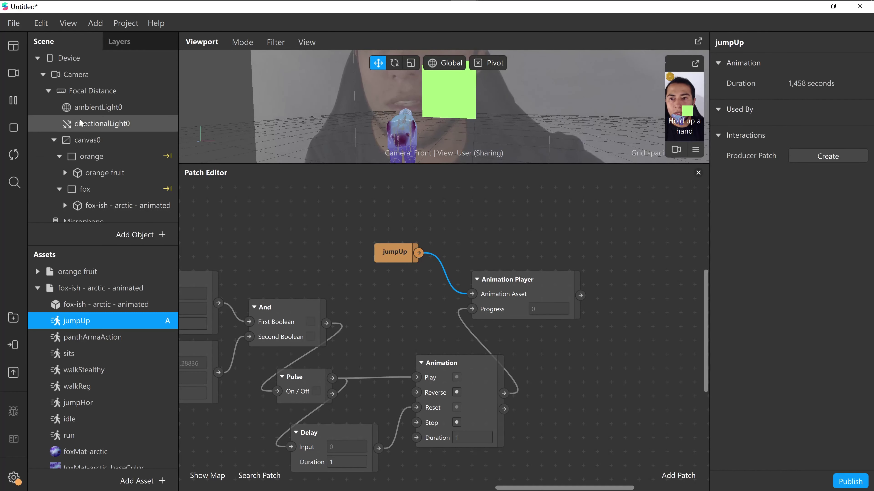
pyautogui.click(98, 207)
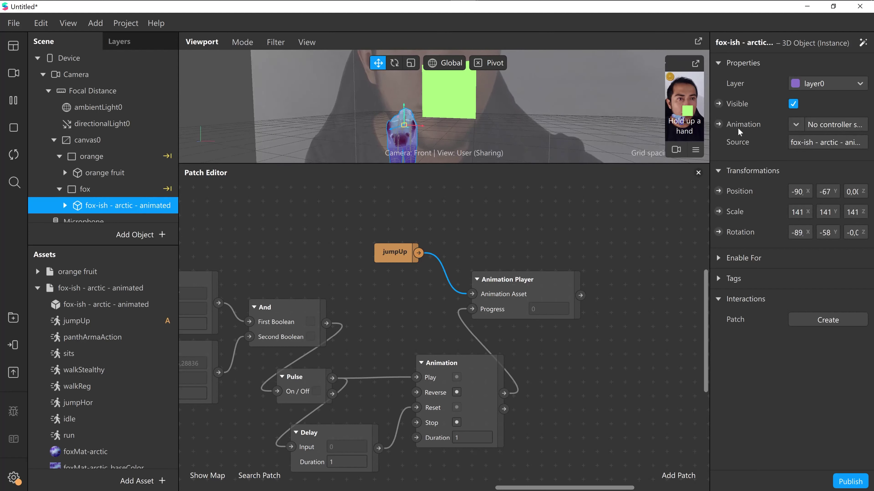
pyautogui.click(719, 124)
pyautogui.moveTo(490, 341); pyautogui.dragTo(655, 275)
pyautogui.moveTo(603, 294); pyautogui.dragTo(607, 293)
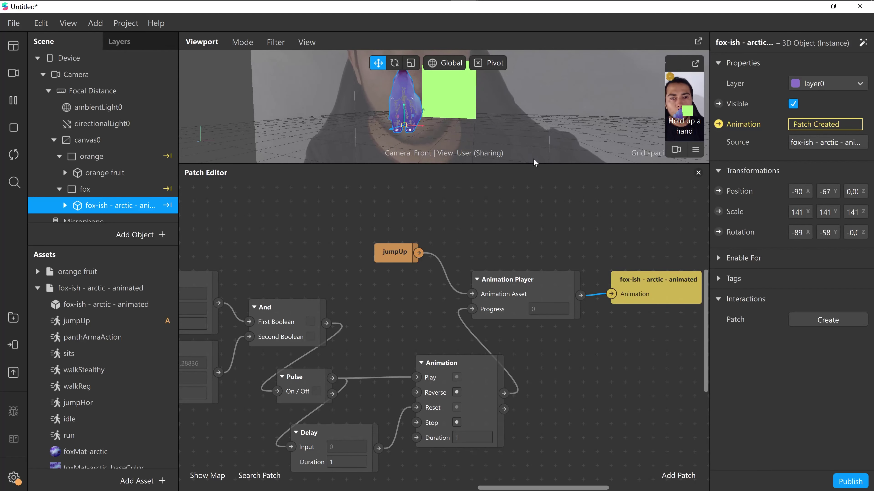
# Step: Review the patch graph from the Animation Player back to Hand Select, and enlarge the viewport and simulator preview
pyautogui.moveTo(586, 487); pyautogui.dragTo(488, 482)
pyautogui.scroll(-3, 428, 366)
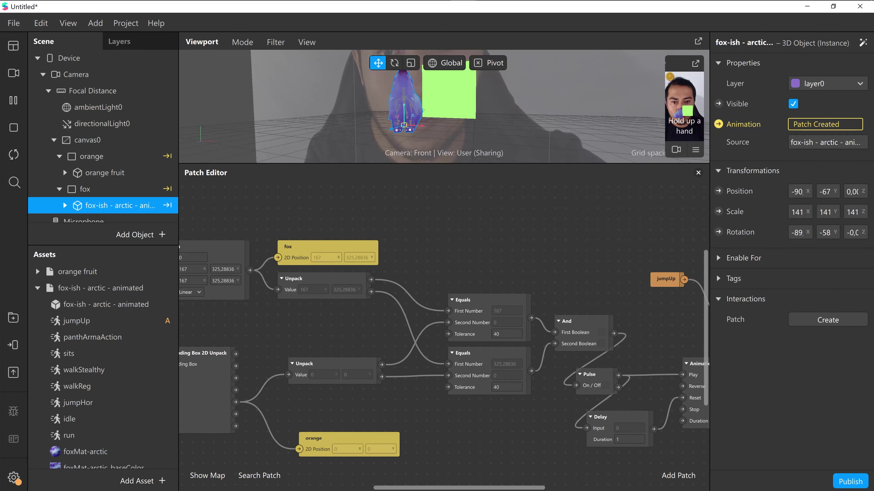
pyautogui.moveTo(481, 488); pyautogui.dragTo(438, 489)
pyautogui.scroll(-2, 505, 382)
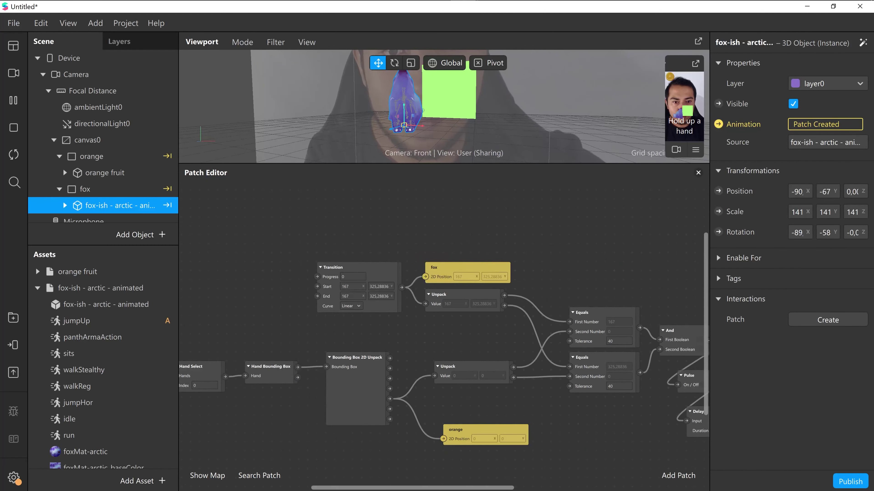
pyautogui.moveTo(480, 164); pyautogui.dragTo(466, 282)
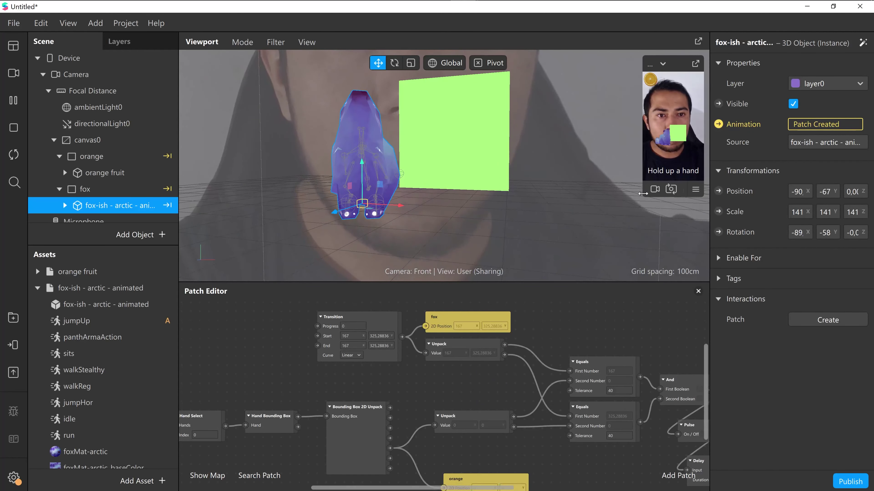
pyautogui.moveTo(641, 196); pyautogui.dragTo(598, 277)
pyautogui.moveTo(536, 284); pyautogui.dragTo(517, 386)
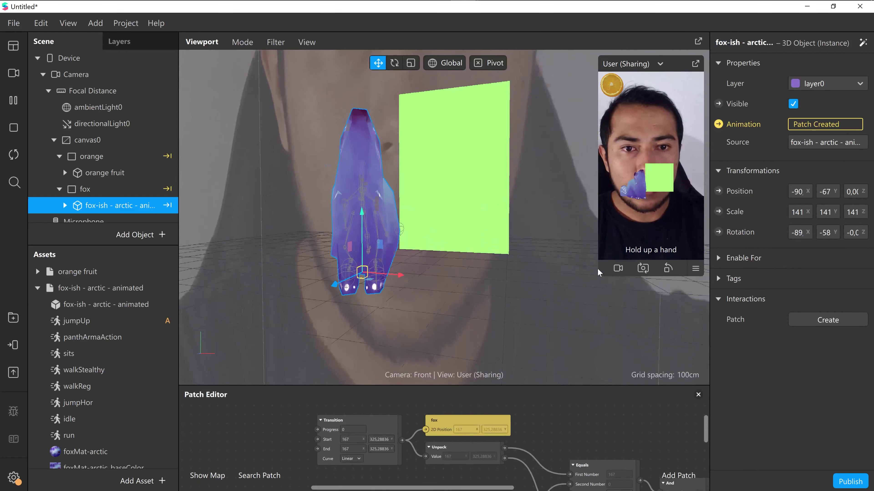
pyautogui.moveTo(600, 274); pyautogui.dragTo(519, 372)
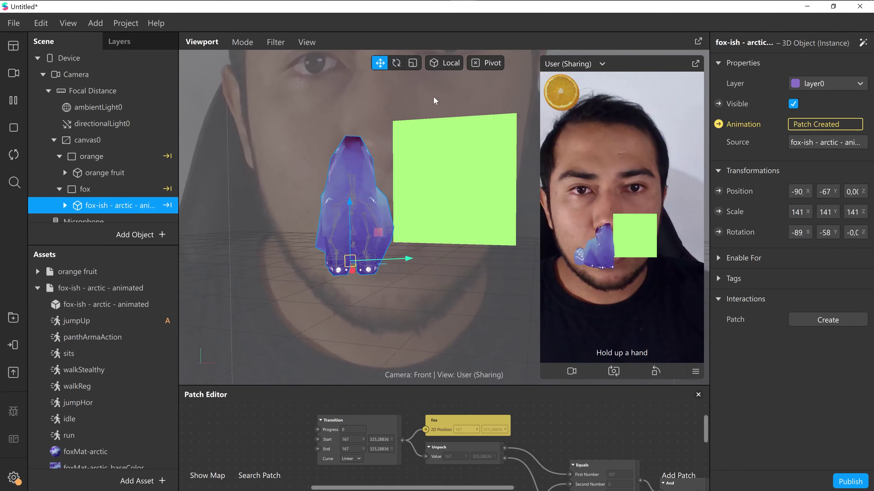
# Step: Move the fox model down in global orientation so it sits below the green collider, and scale it up uniformly to about 173
pyautogui.click(445, 63)
pyautogui.moveTo(349, 217); pyautogui.dragTo(350, 274)
pyautogui.moveTo(387, 326); pyautogui.dragTo(393, 314)
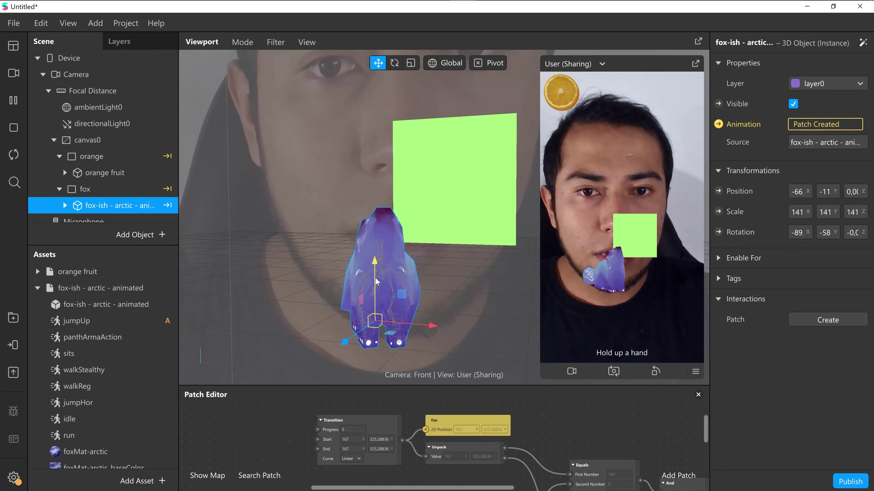
pyautogui.moveTo(375, 281); pyautogui.dragTo(357, 326)
pyautogui.press('r')
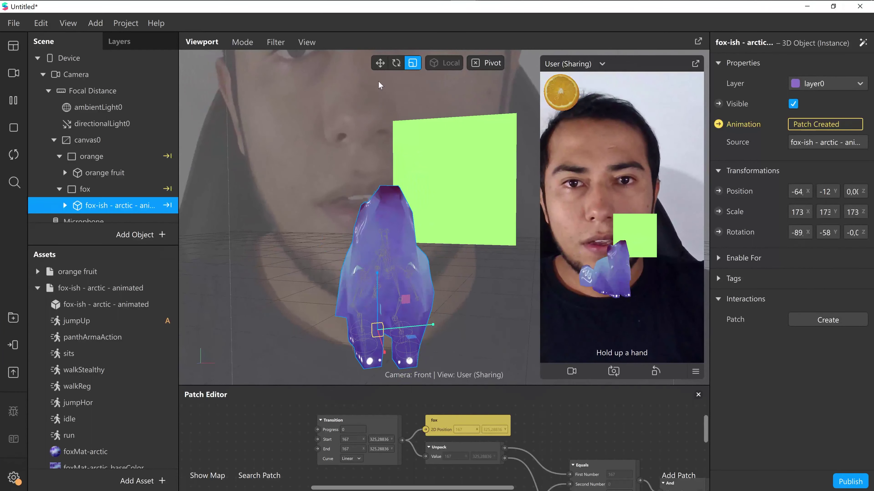
pyautogui.click(381, 64)
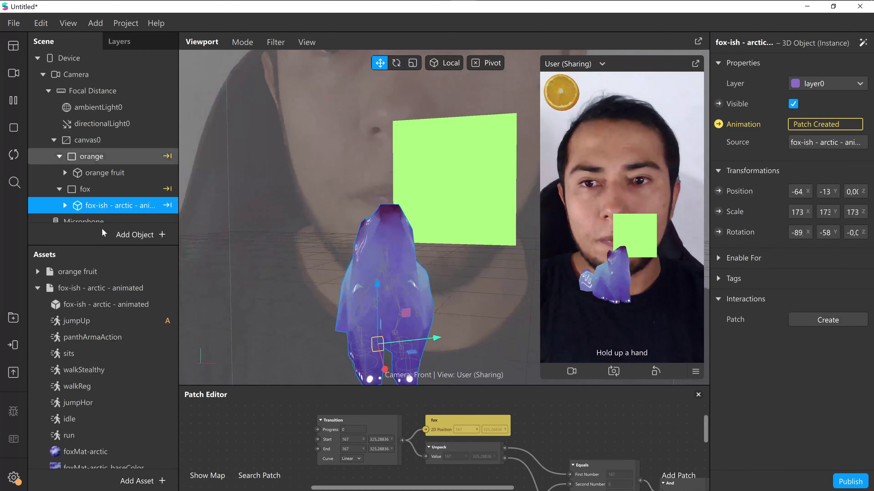
# Step: Apply the Scene_-_Root_diffuse image as the diffuse texture of the collider fox material
pyautogui.click(38, 288)
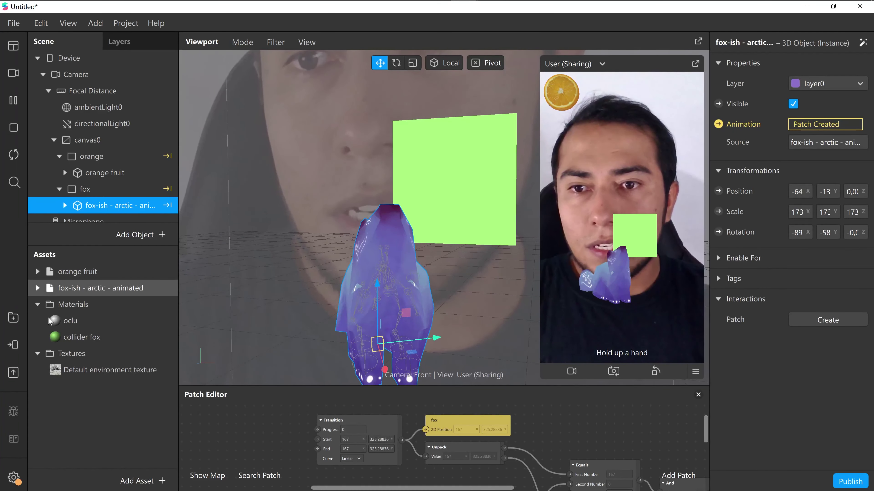
pyautogui.click(86, 337)
pyautogui.click(843, 146)
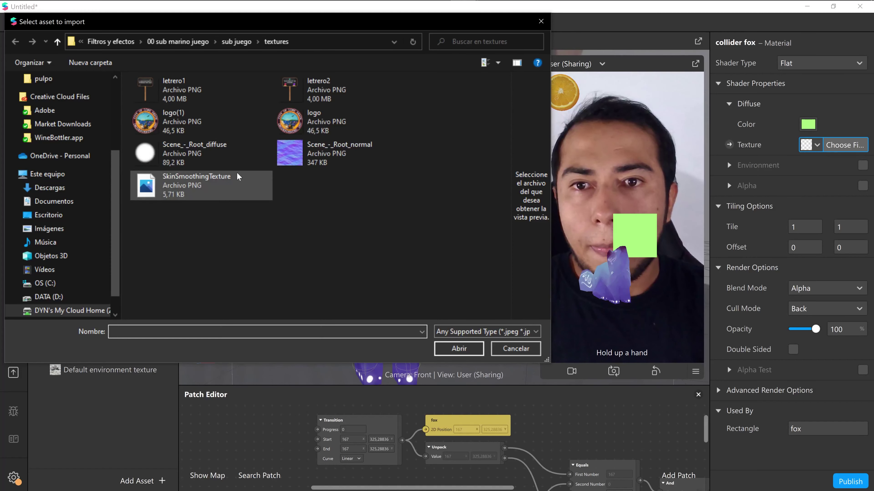
pyautogui.click(207, 153)
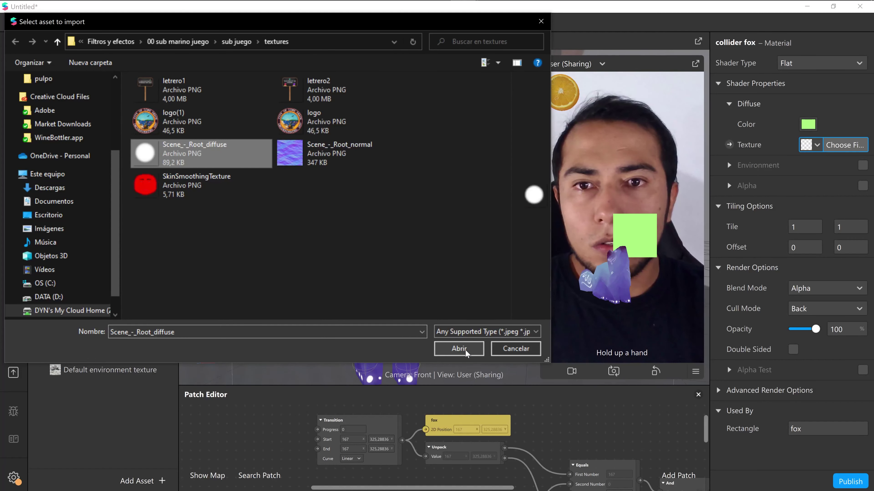
pyautogui.click(459, 348)
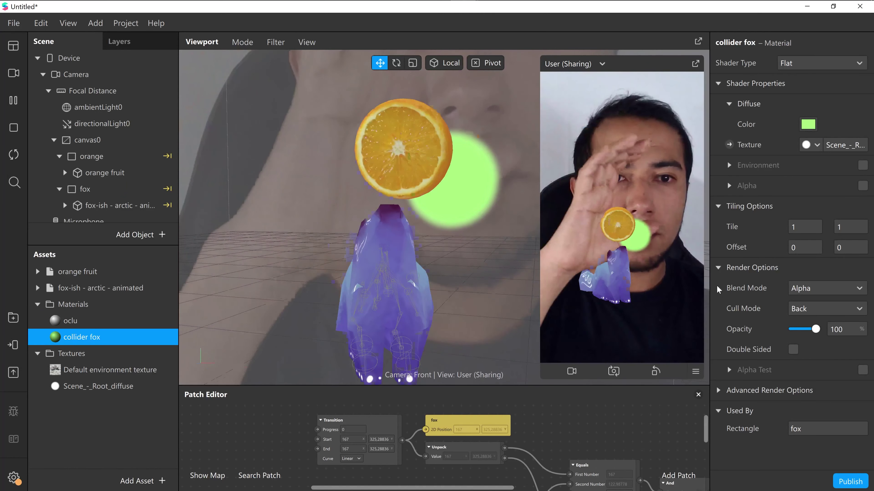
# Step: Change the collider fox material's diffuse color to orange and lower its opacity to 62%
pyautogui.click(808, 125)
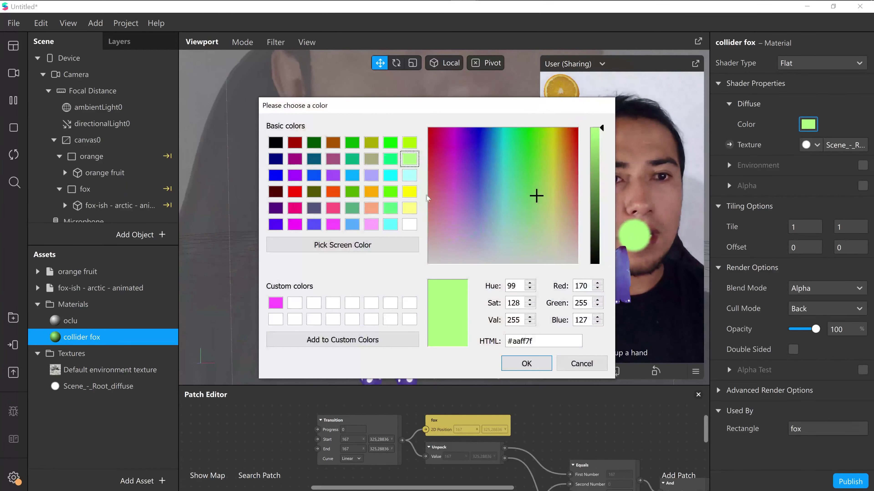
pyautogui.click(526, 364)
pyautogui.moveTo(815, 329); pyautogui.dragTo(809, 330)
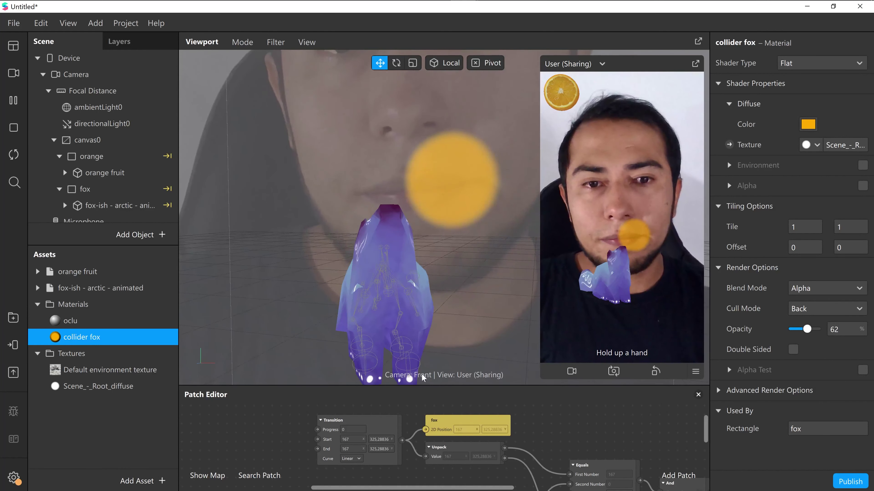
# Step: Shift Hand Select and Hand Bounding Box away from Bounding Box 2D Unpack, and connect Is Tracked to a new Visible patch for the orange rectangle
pyautogui.moveTo(461, 385); pyautogui.dragTo(460, 289)
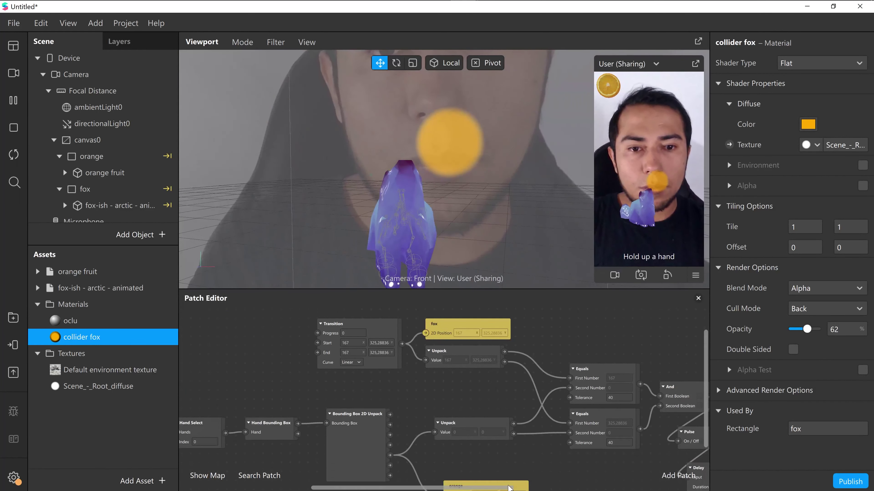
pyautogui.moveTo(498, 489); pyautogui.dragTo(428, 486)
pyautogui.scroll(-1, 428, 483)
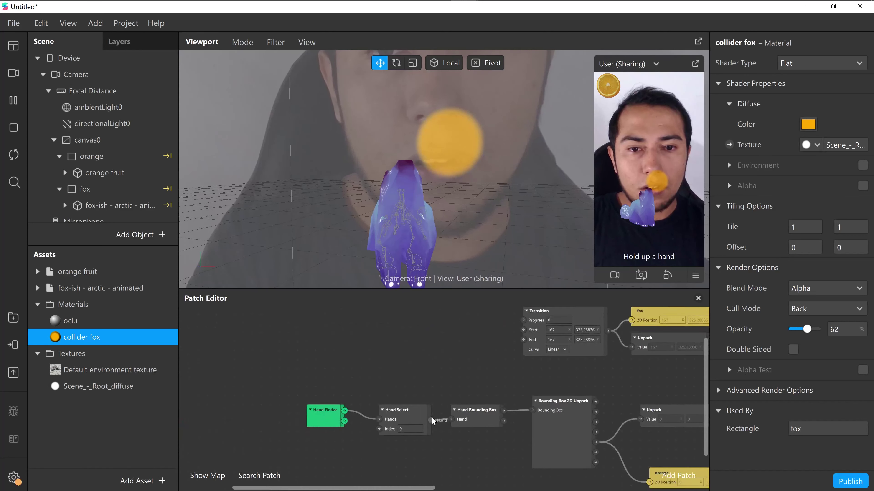
pyautogui.hscroll(3, 423, 446)
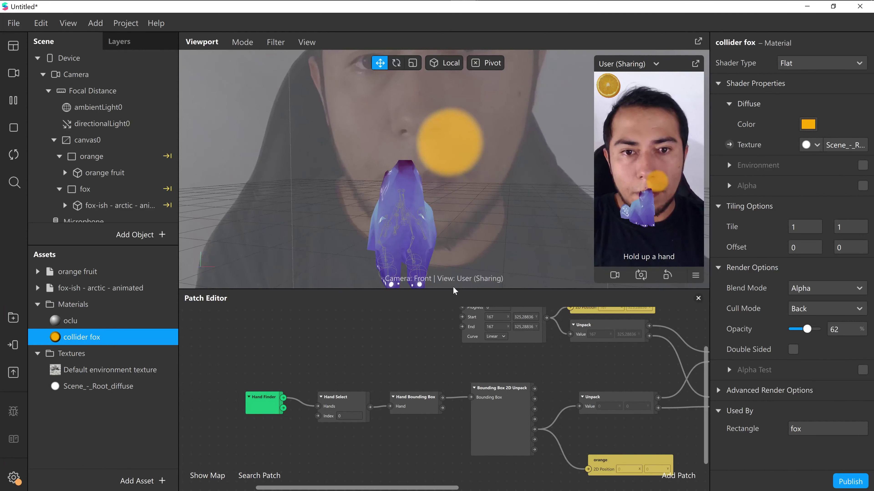
pyautogui.moveTo(454, 291); pyautogui.dragTo(447, 217)
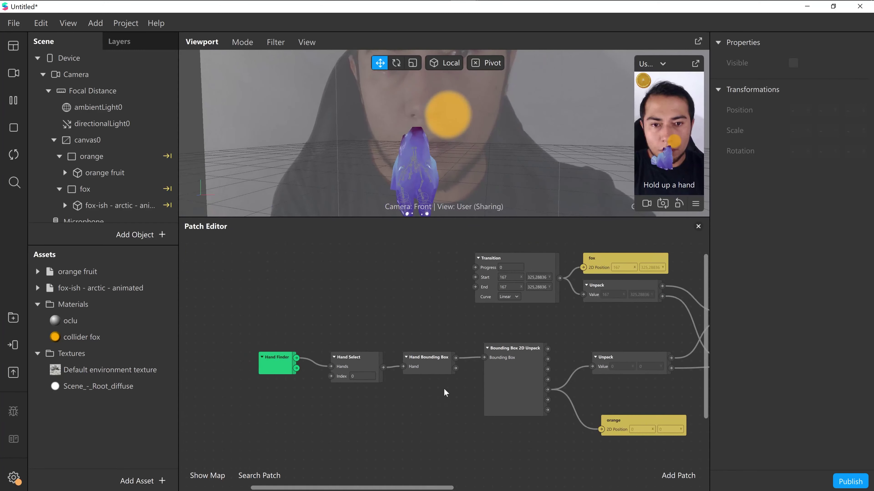
pyautogui.scroll(3, 445, 392)
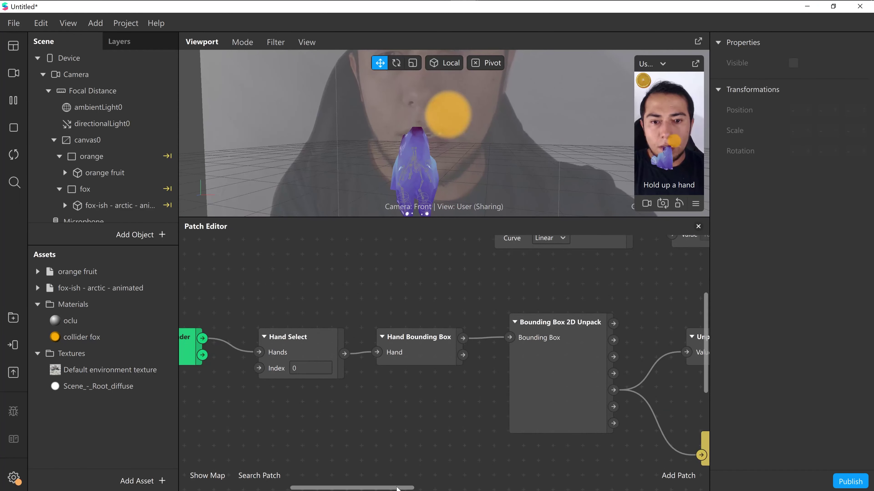
pyautogui.moveTo(397, 488); pyautogui.dragTo(374, 488)
pyautogui.moveTo(495, 409); pyautogui.dragTo(233, 310)
pyautogui.moveTo(501, 351); pyautogui.dragTo(377, 369)
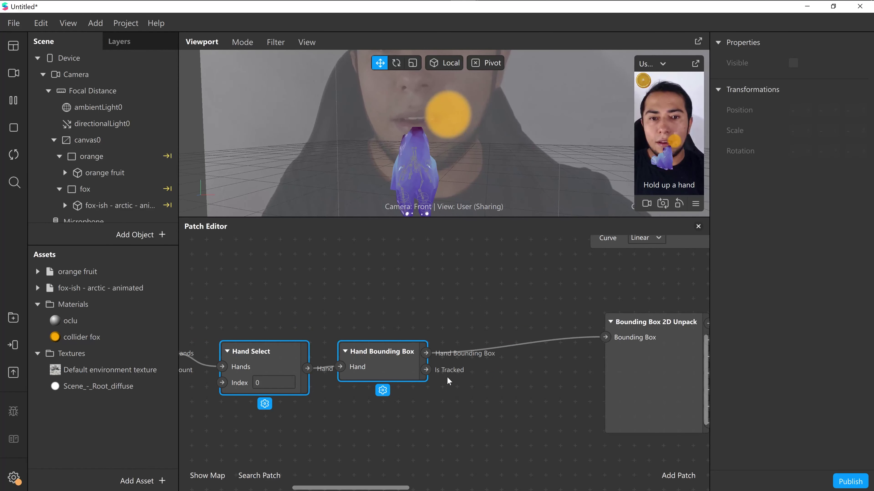
pyautogui.click(108, 158)
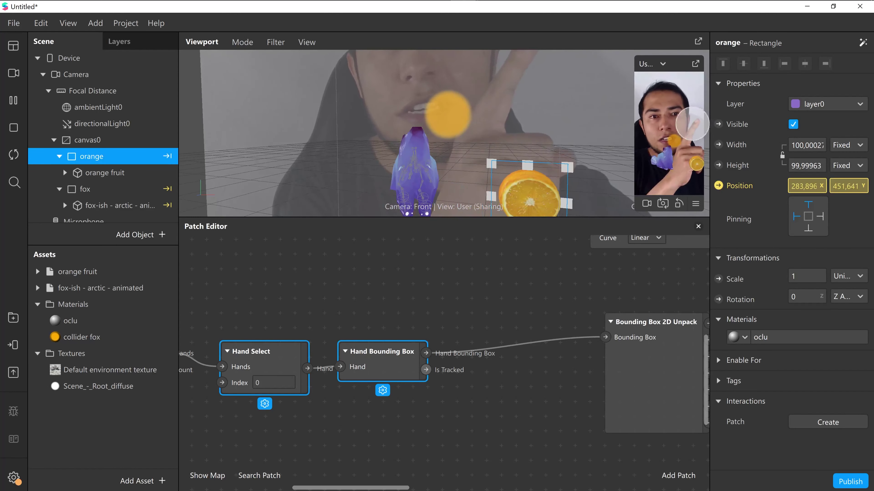
pyautogui.click(720, 125)
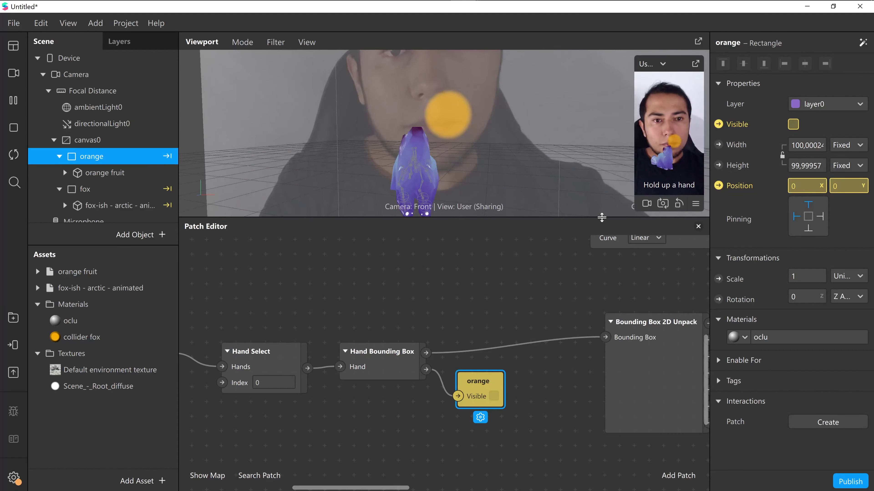
# Step: Enlarge the viewport and the simulator preview to test the orange's visibility and the fox's jump with hand tracking
pyautogui.moveTo(602, 220); pyautogui.dragTo(616, 349)
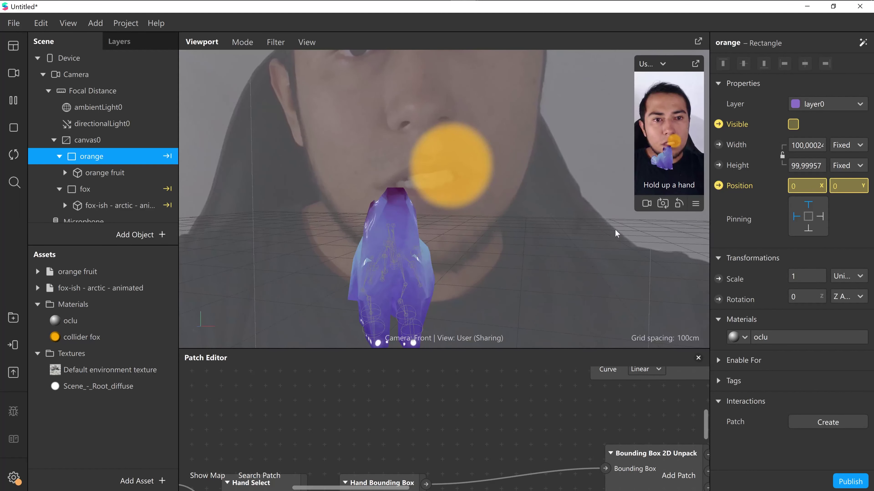
pyautogui.moveTo(636, 211); pyautogui.dragTo(517, 321)
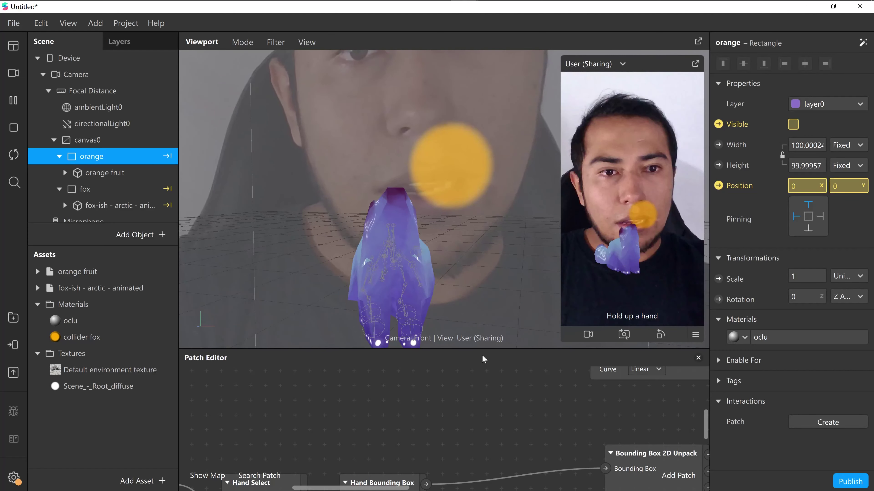
pyautogui.moveTo(502, 349); pyautogui.dragTo(523, 426)
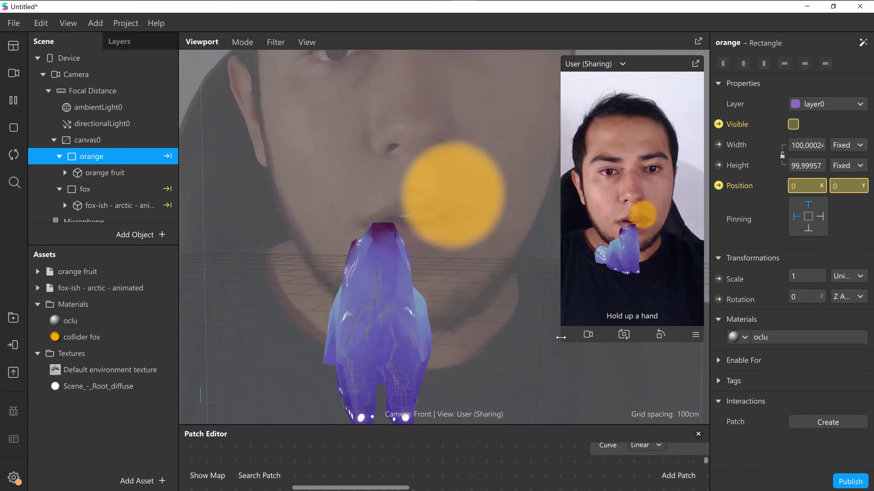
pyautogui.moveTo(535, 364); pyautogui.dragTo(516, 421)
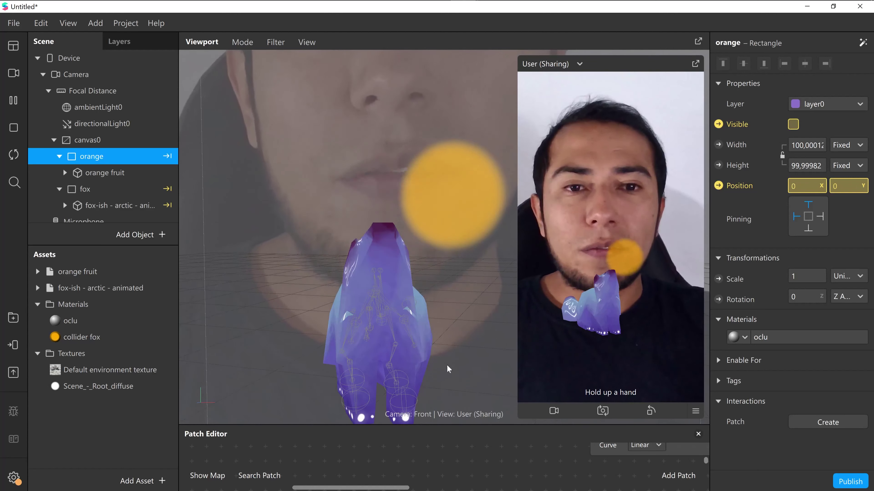
# Step: Review the complete patch graph from Hand Finder to the fox's animation, and detach the simulator preview into its own enlarged window
pyautogui.moveTo(482, 426); pyautogui.dragTo(512, 248)
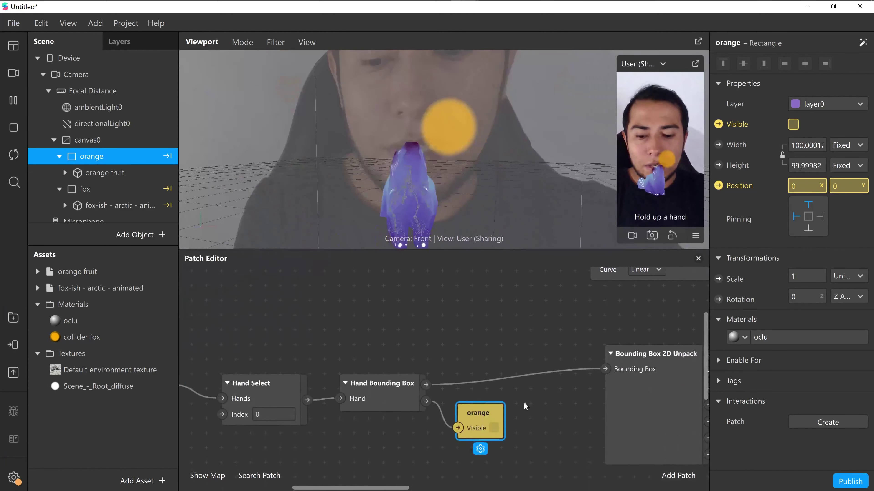
pyautogui.scroll(-3, 528, 414)
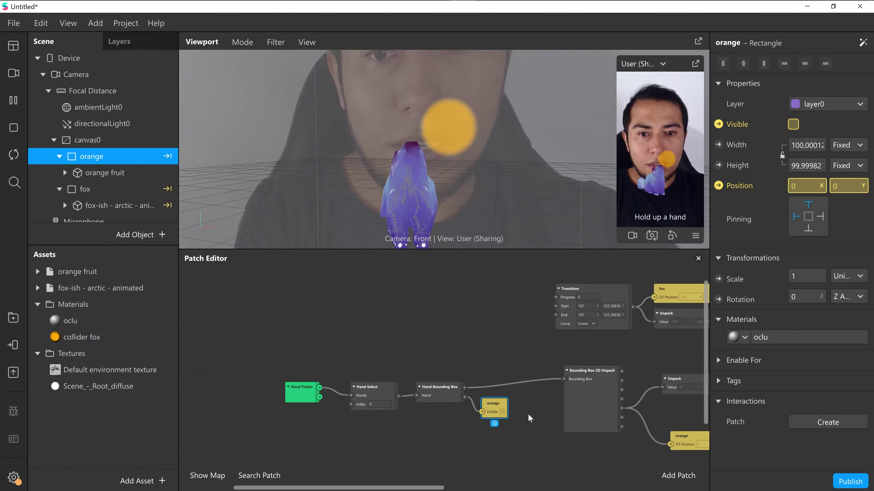
pyautogui.moveTo(465, 486); pyautogui.dragTo(572, 479)
pyautogui.scroll(-1, 547, 368)
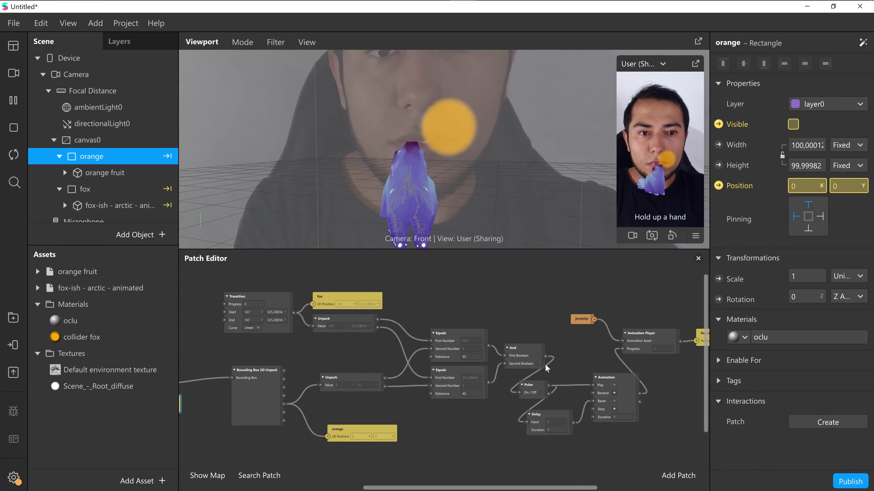
pyautogui.moveTo(480, 482); pyautogui.dragTo(509, 487)
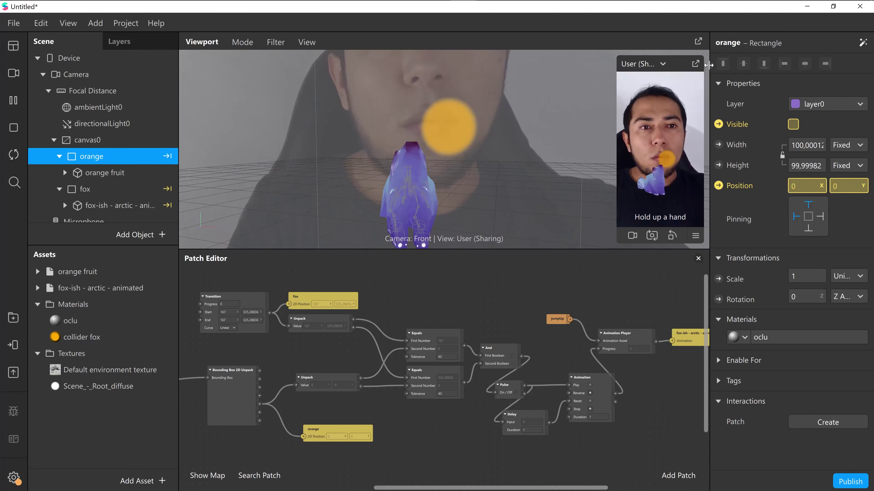
pyautogui.click(699, 65)
pyautogui.moveTo(660, 221); pyautogui.dragTo(524, 453)
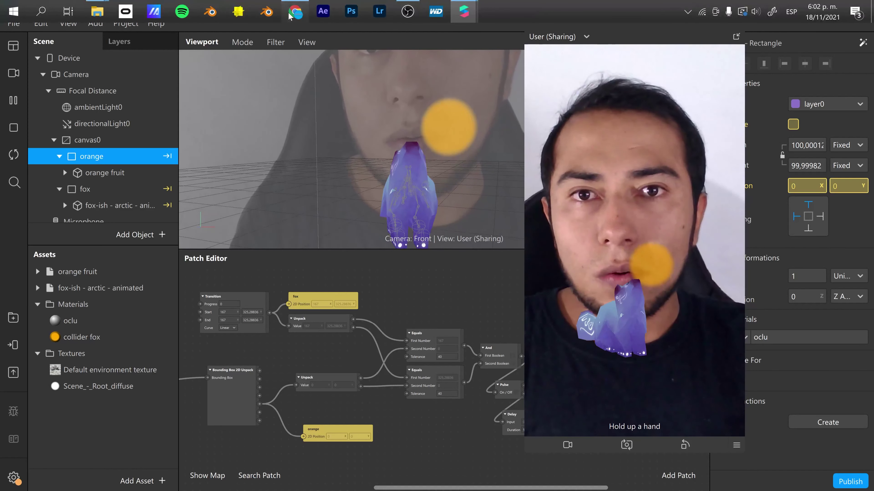
# Step: Switch to Chrome, close the open Instagram story highlight, and view the header of the creator's profile page
pyautogui.click(295, 11)
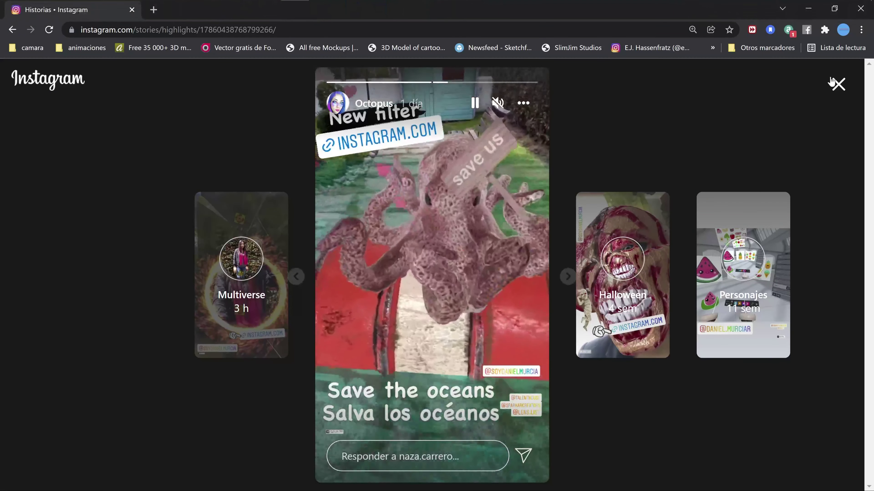
pyautogui.click(838, 84)
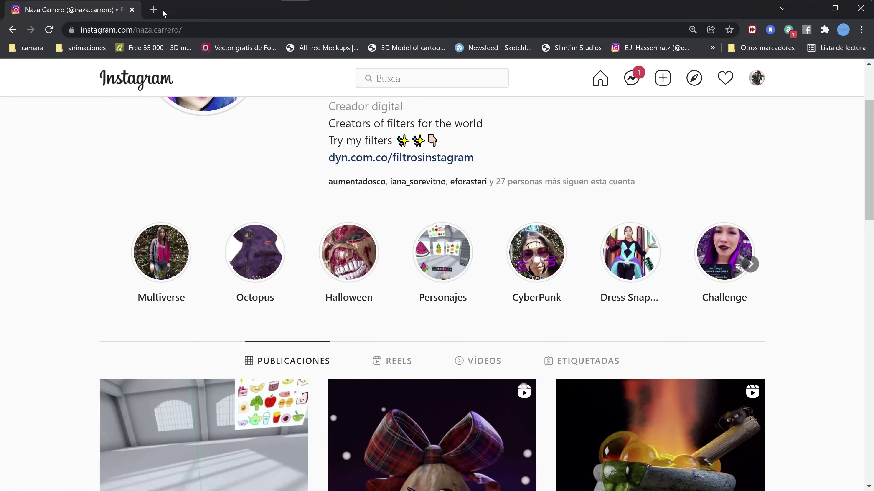
pyautogui.click(154, 10)
pyautogui.moveTo(171, 10); pyautogui.dragTo(569, 490)
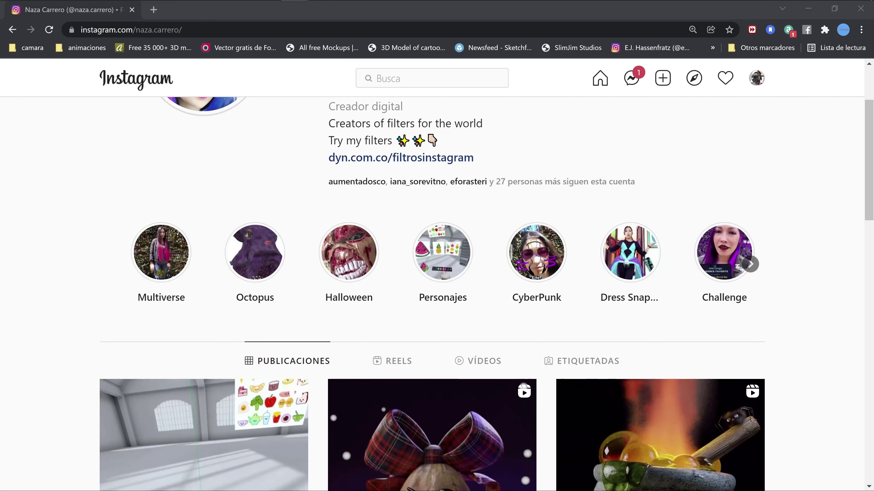
pyautogui.scroll(3, 370, 225)
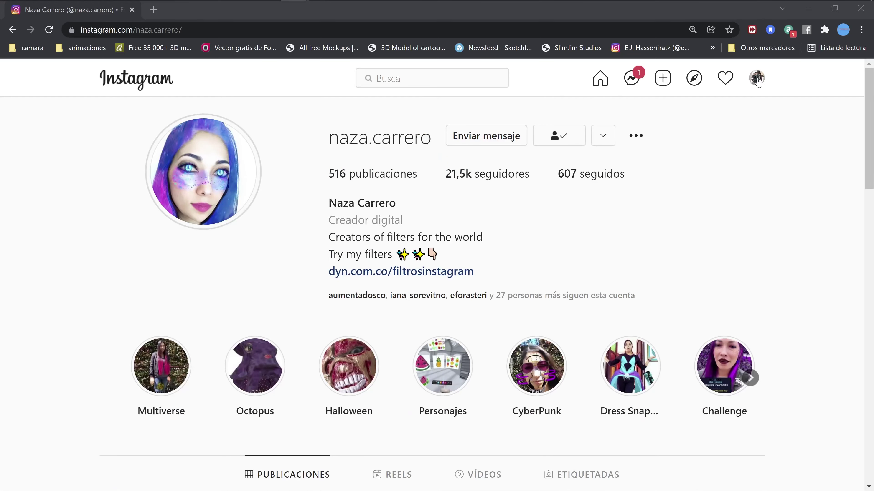
# Step: Browse the post grid on the creator's Instagram profile and return to the profile header
pyautogui.scroll(-10, 472, 416)
pyautogui.scroll(3, 648, 338)
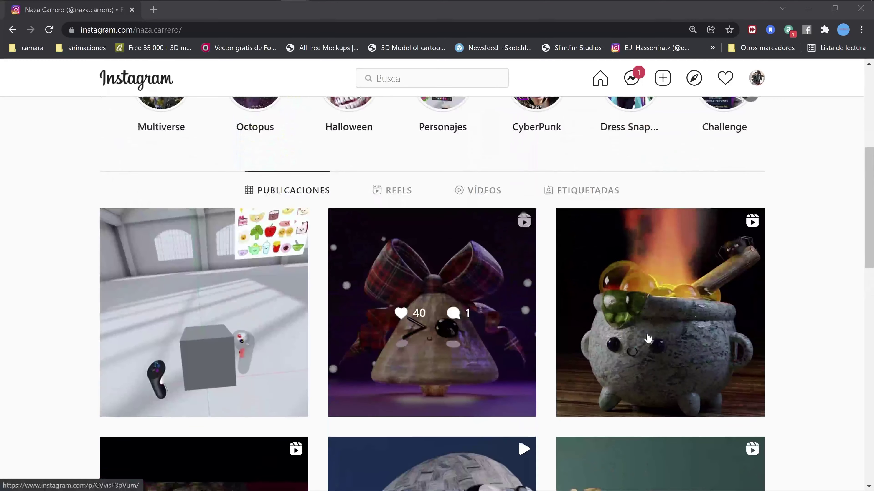
pyautogui.scroll(7, 785, 303)
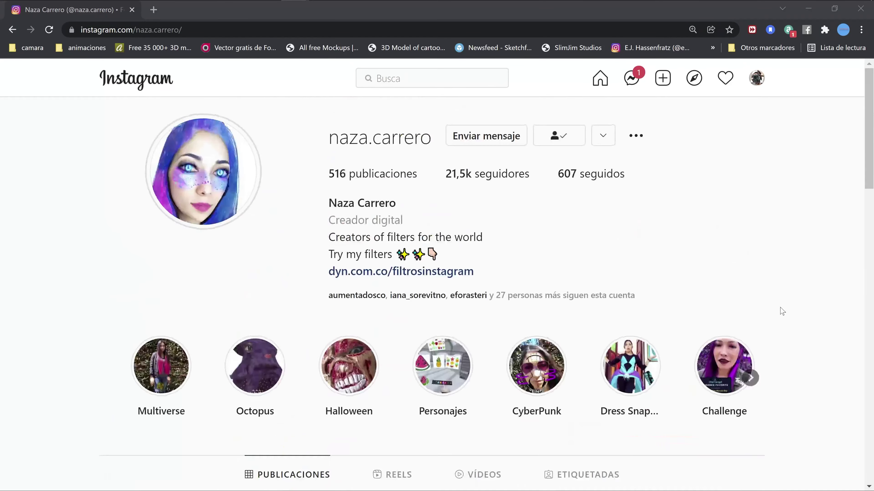
pyautogui.scroll(-16, 780, 308)
pyautogui.scroll(12, 566, 357)
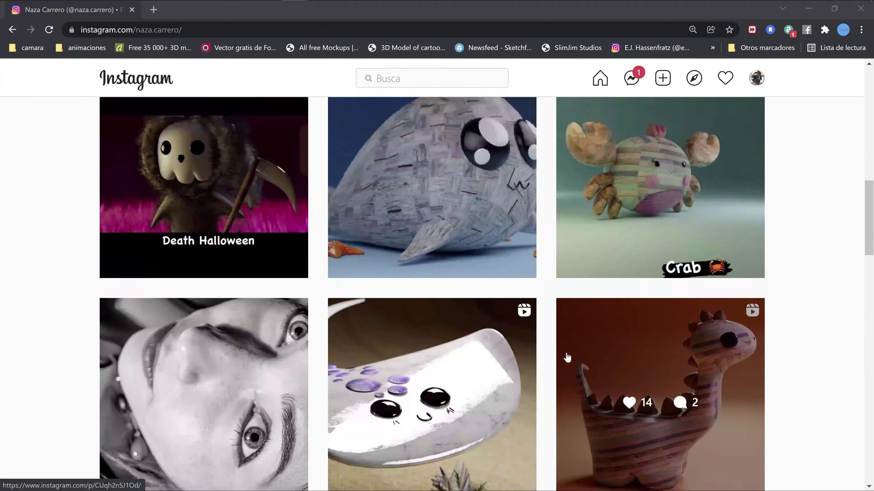
pyautogui.scroll(5, 231, 297)
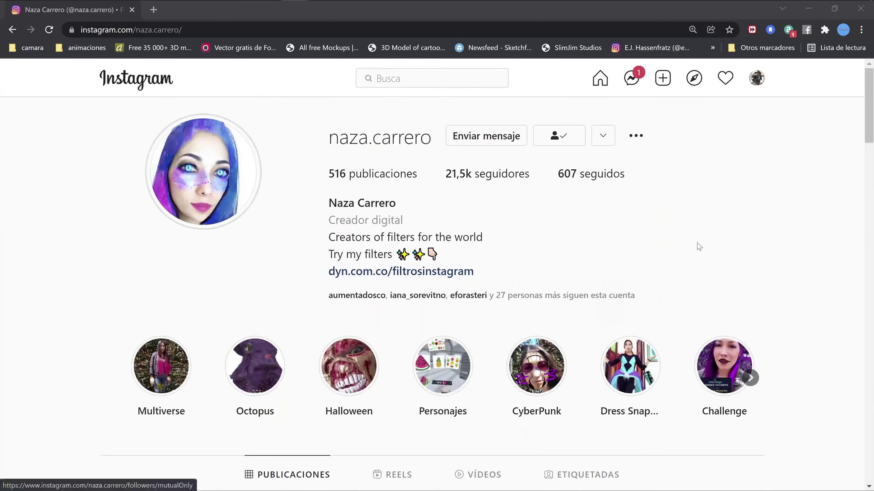
pyautogui.scroll(-5, 692, 262)
pyautogui.scroll(5, 690, 269)
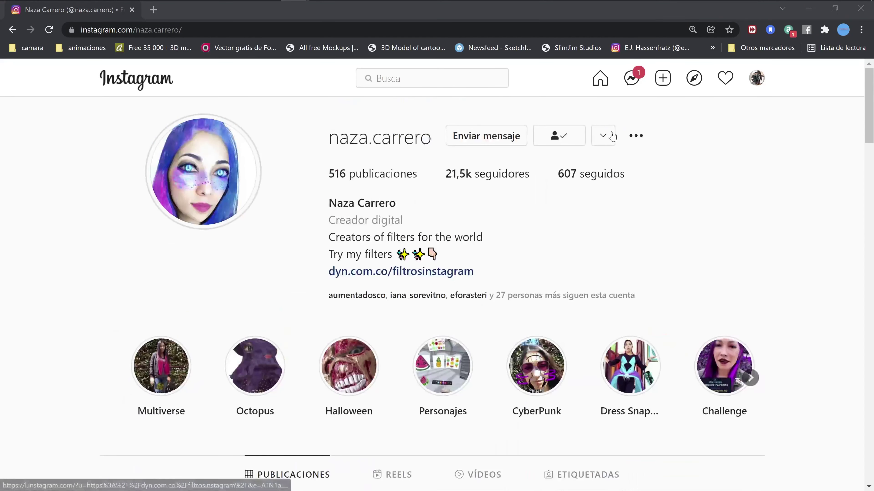
# Step: Open the signed-in account's own Instagram profile and look through its header and posts
pyautogui.click(757, 79)
pyautogui.click(717, 110)
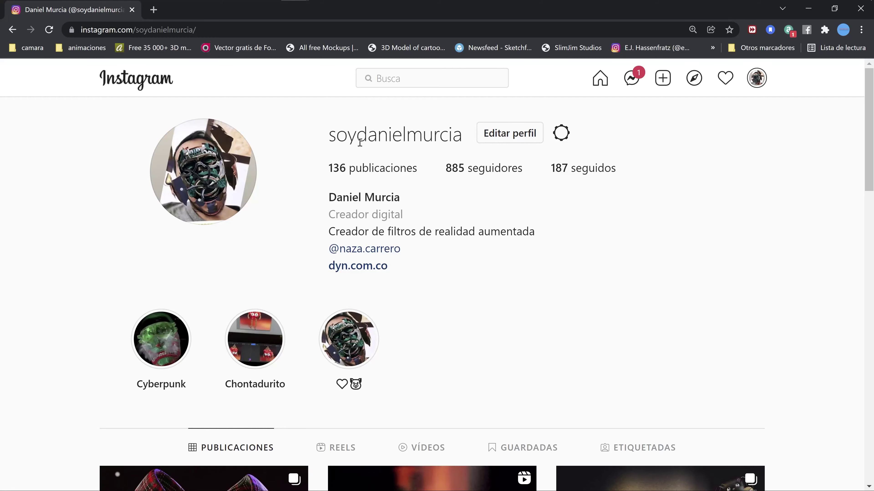
pyautogui.scroll(-6, 351, 144)
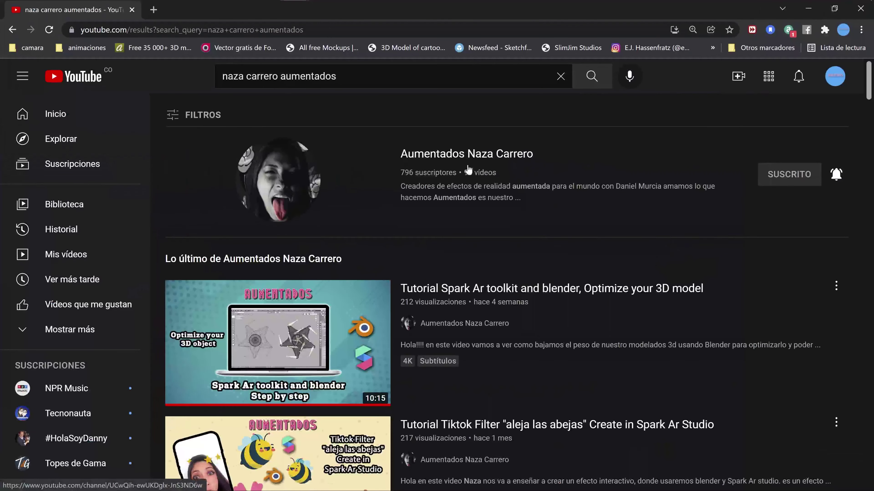
# Step: Open the Aumentados channel from the YouTube results, browse its uploaded videos, and switch back to Spark AR Studio
pyautogui.click(455, 162)
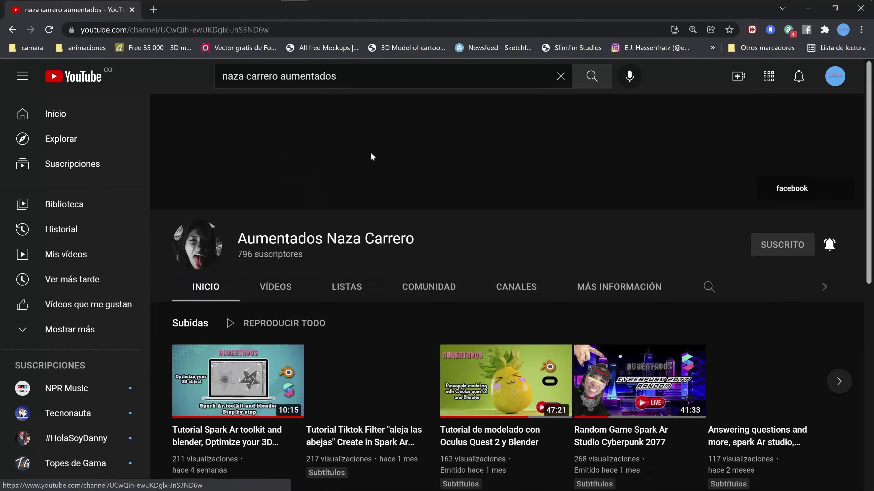
pyautogui.click(278, 289)
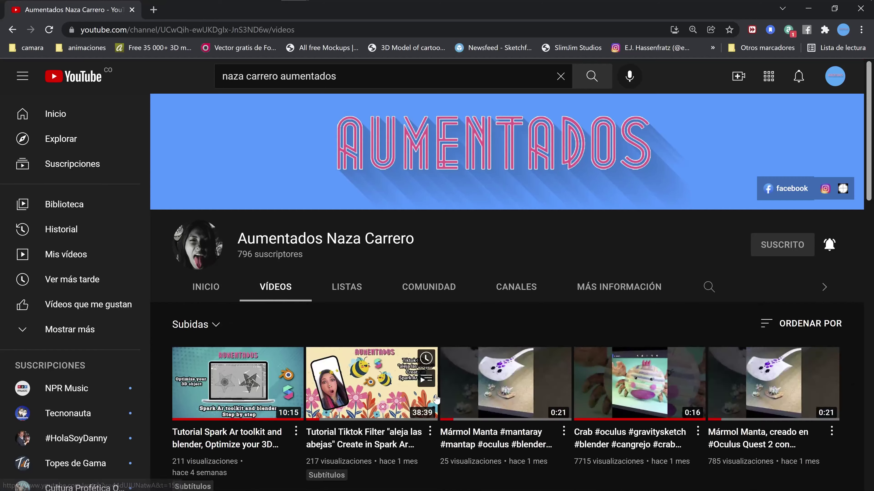
pyautogui.scroll(-2, 544, 330)
pyautogui.scroll(-5, 725, 405)
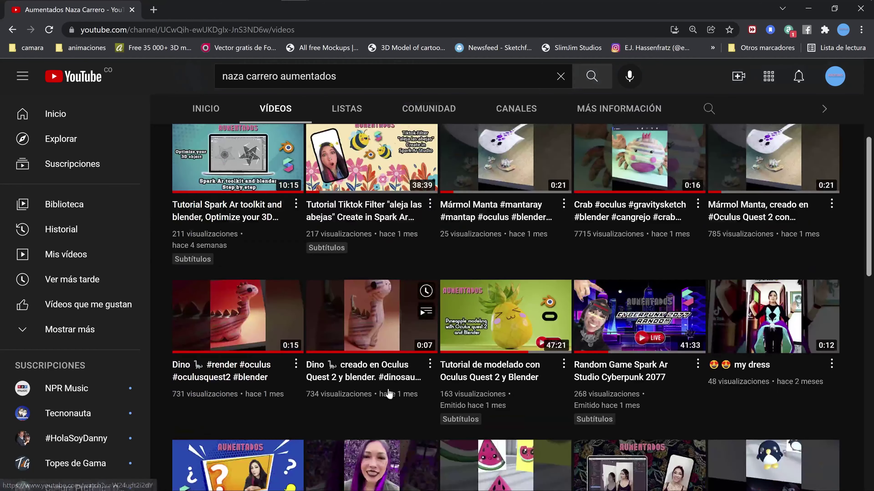
pyautogui.scroll(-5, 499, 321)
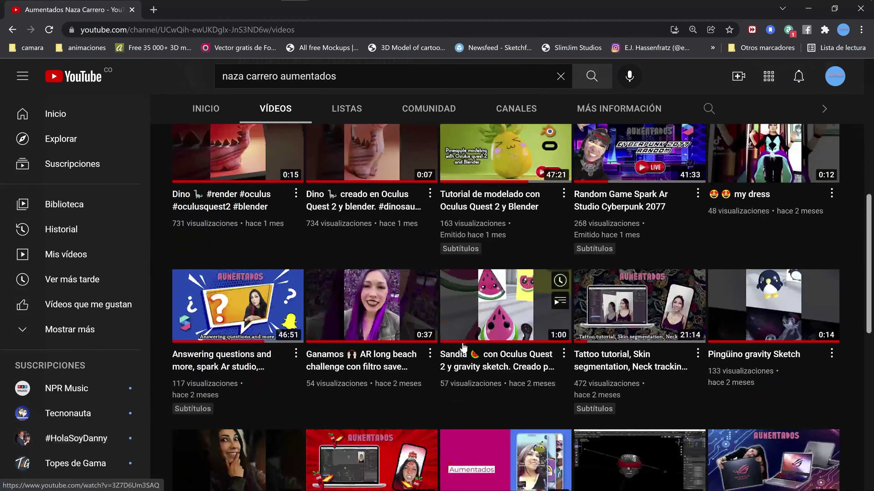
pyautogui.scroll(3, 539, 314)
pyautogui.scroll(2, 498, 266)
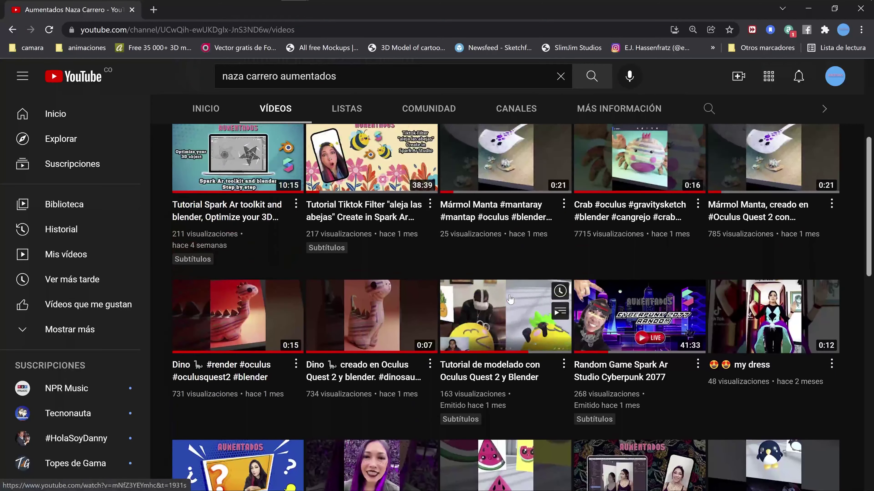
pyautogui.scroll(4, 611, 339)
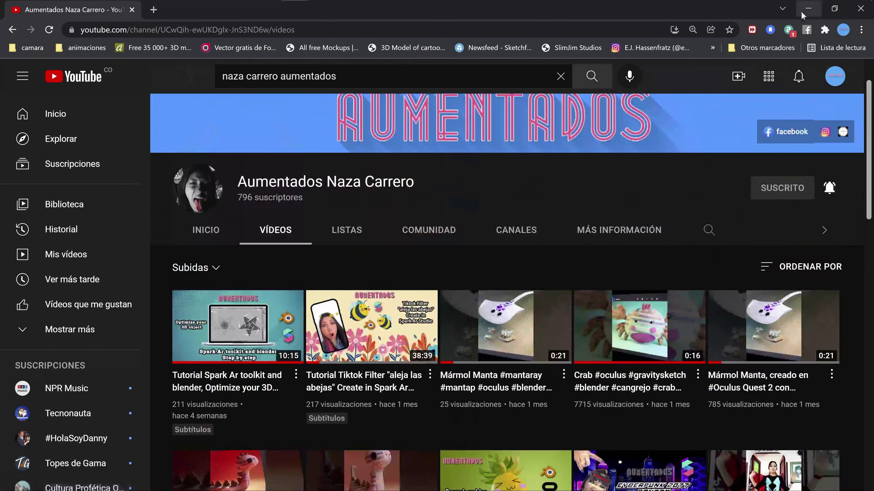
pyautogui.click(810, 15)
pyautogui.click(809, 11)
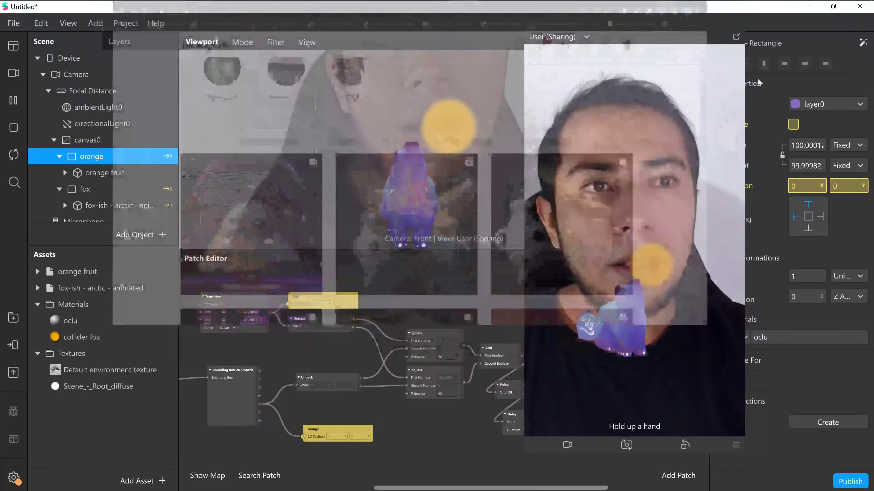